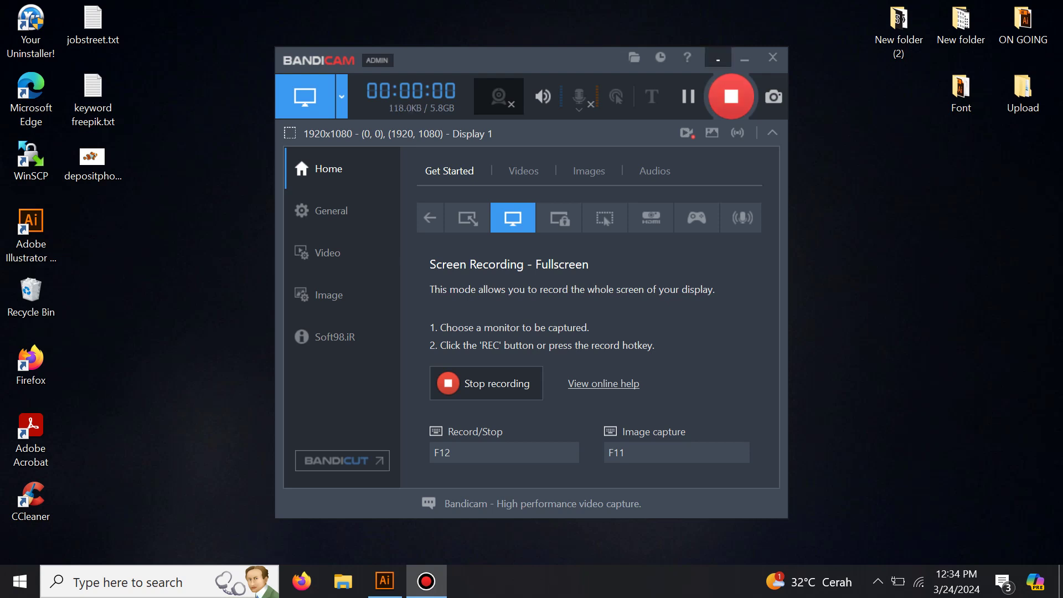
# Step: Open the depositphotos clownfish JPG from the desktop in Adobe Illustrator CC 2015
pyautogui.click(718, 58)
pyautogui.click(91, 160)
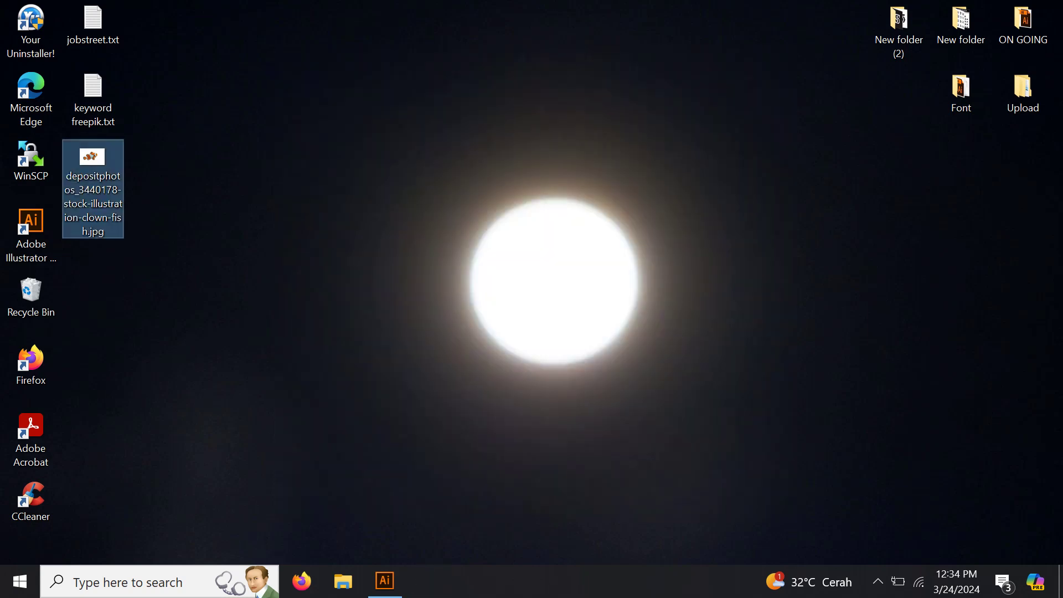
pyautogui.rightClick(99, 183)
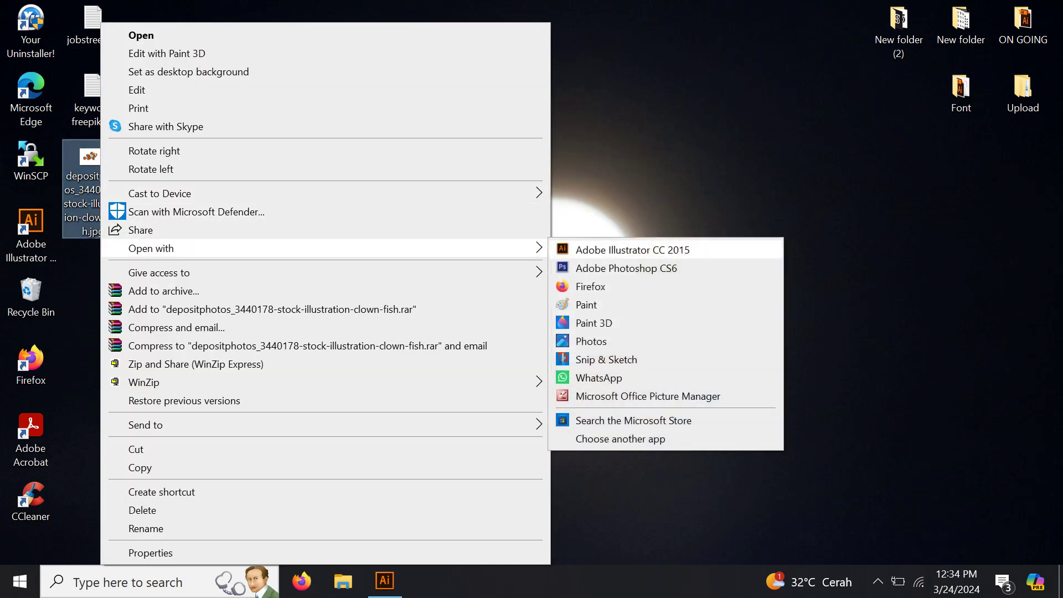
pyautogui.click(609, 250)
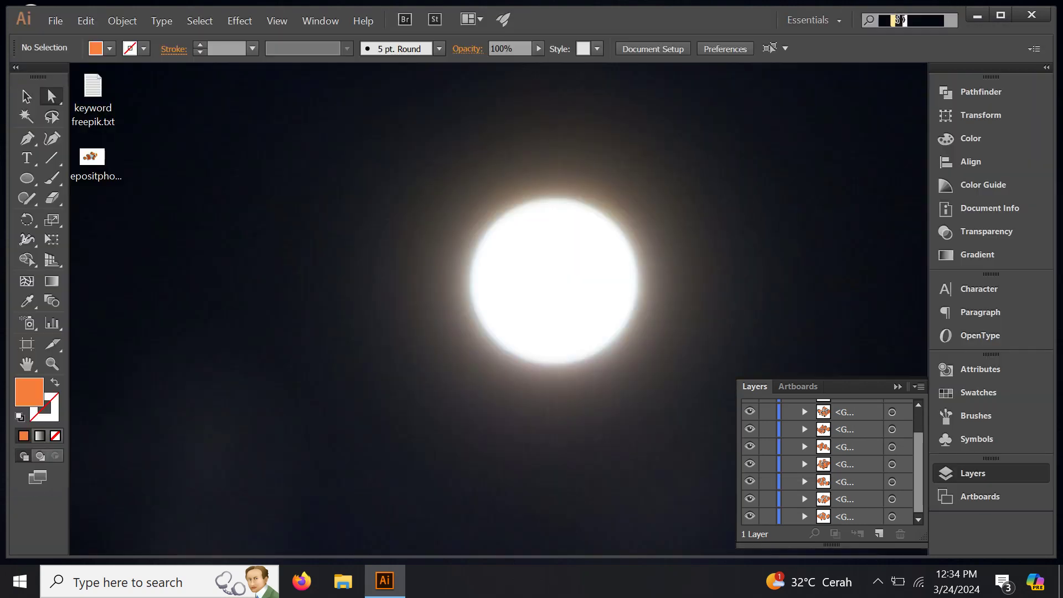
# Step: Cut the whole clownfish photo and paste it into Desain90.ai
pyautogui.press('v')
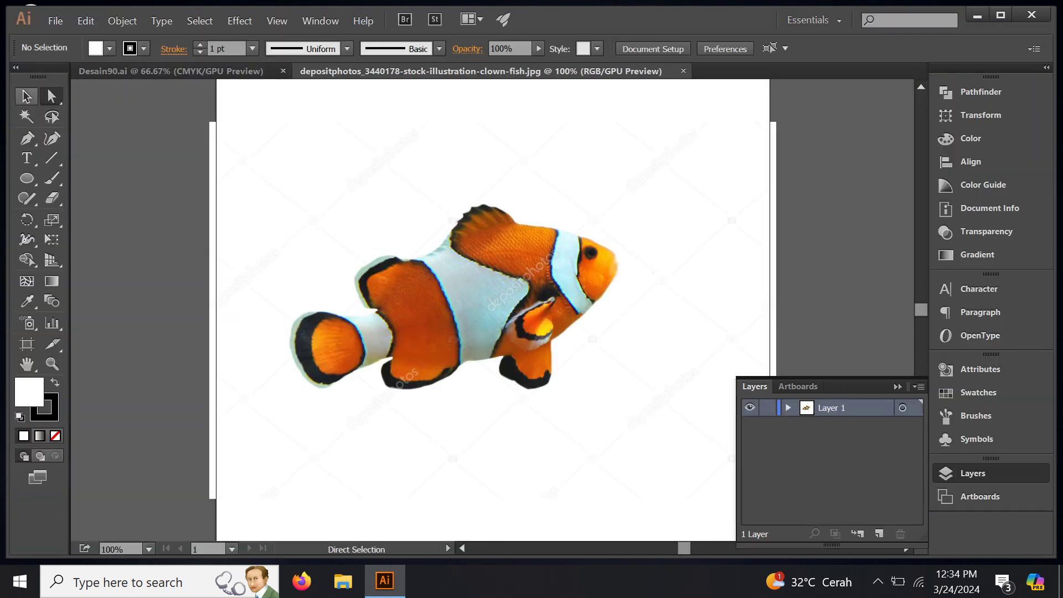
pyautogui.hotkey('ctrl', 'a')
pyautogui.press('Delete')
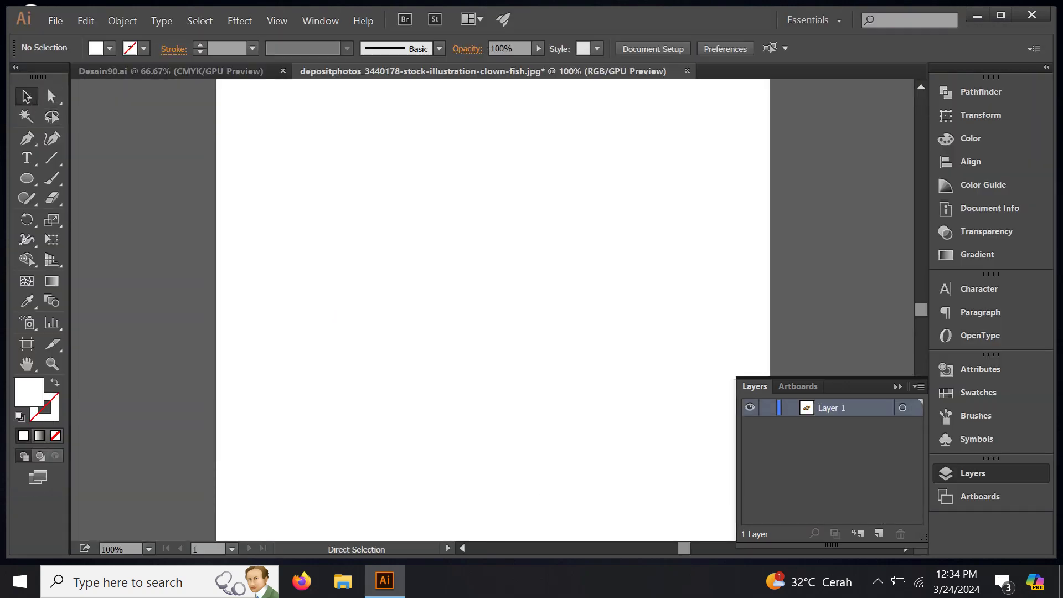
pyautogui.hotkey('ctrl', 'Tab')
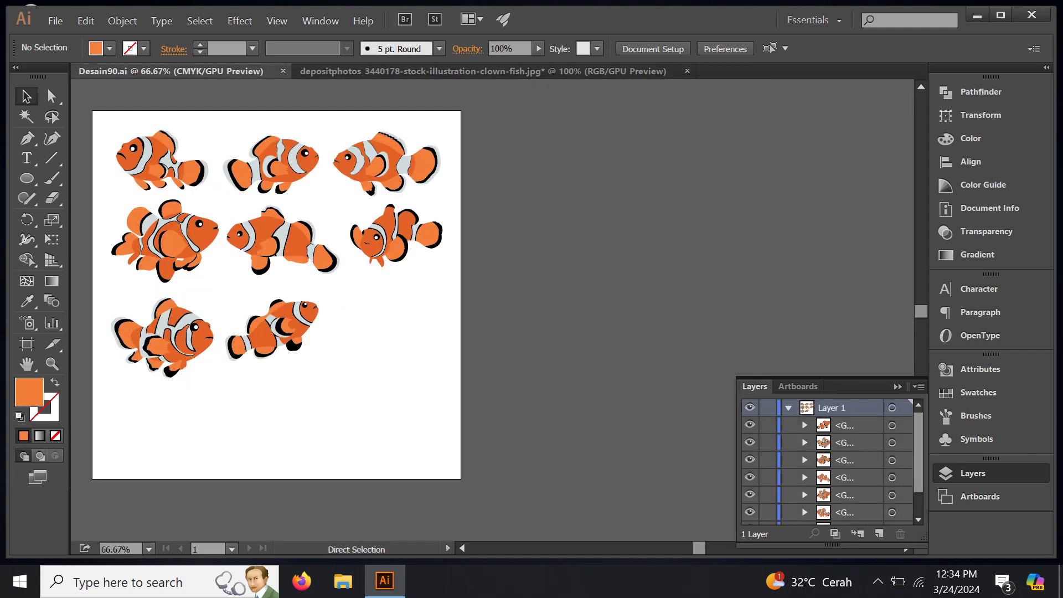
pyautogui.hotkey('ctrl', 'v')
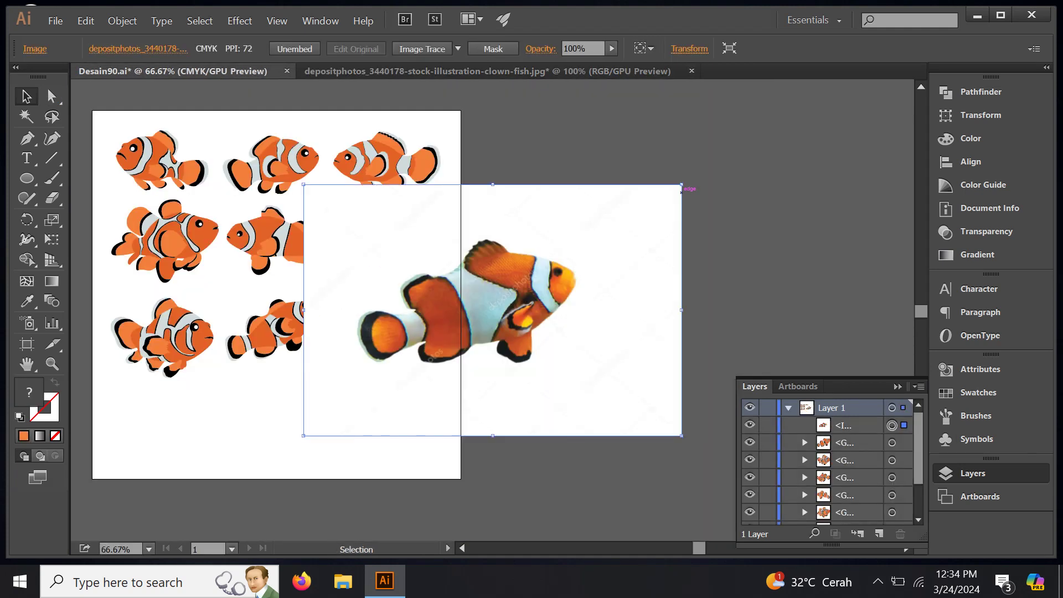
# Step: Shrink the photo into the empty artboard spot and move the fish group above it in Layers
pyautogui.moveTo(681, 185); pyautogui.dragTo(423, 357)
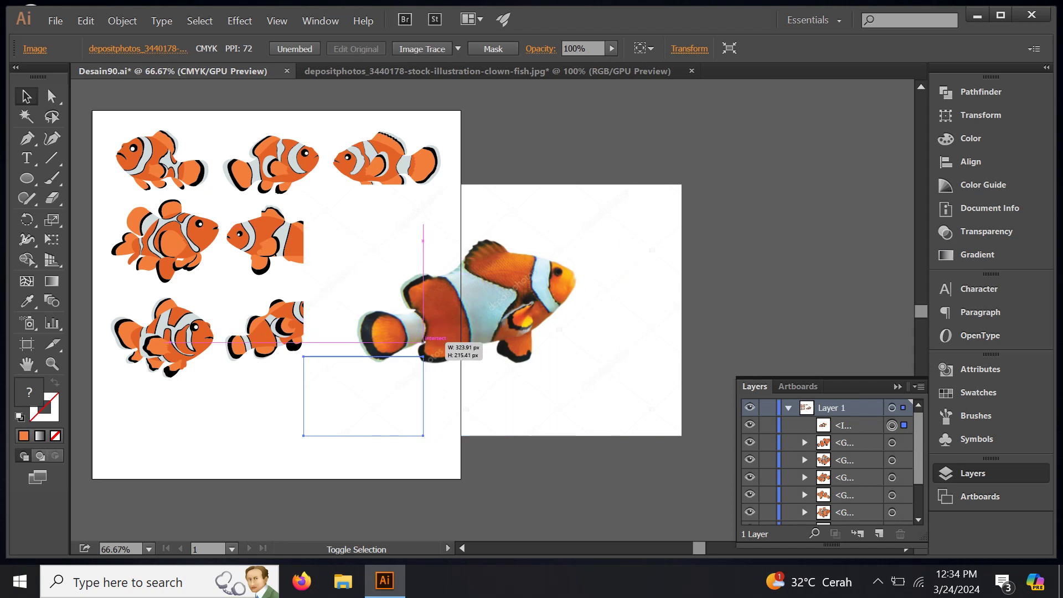
pyautogui.moveTo(360, 396); pyautogui.dragTo(379, 322)
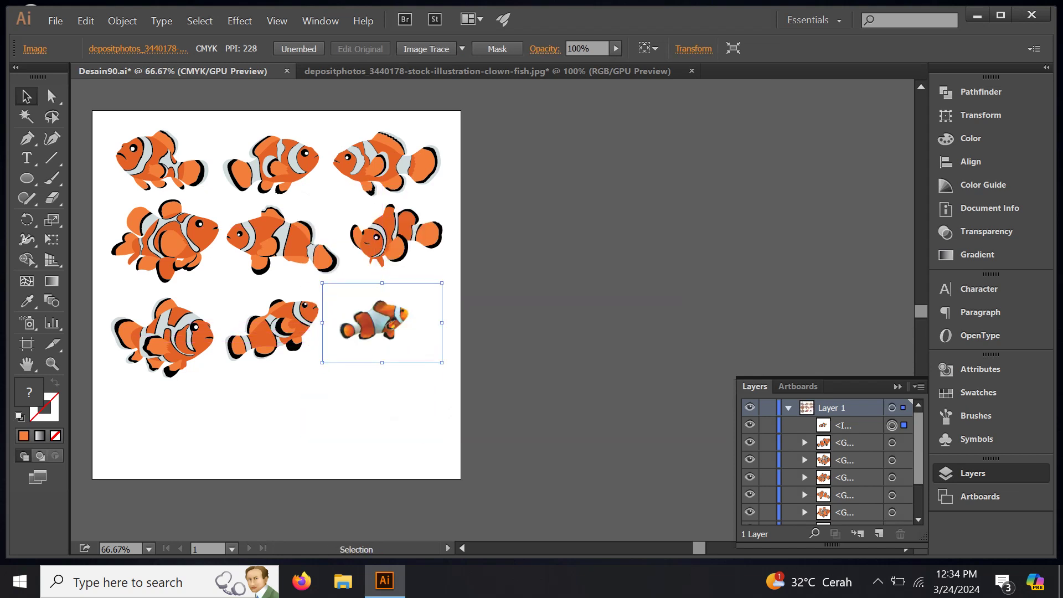
pyautogui.scroll(-2, 830, 462)
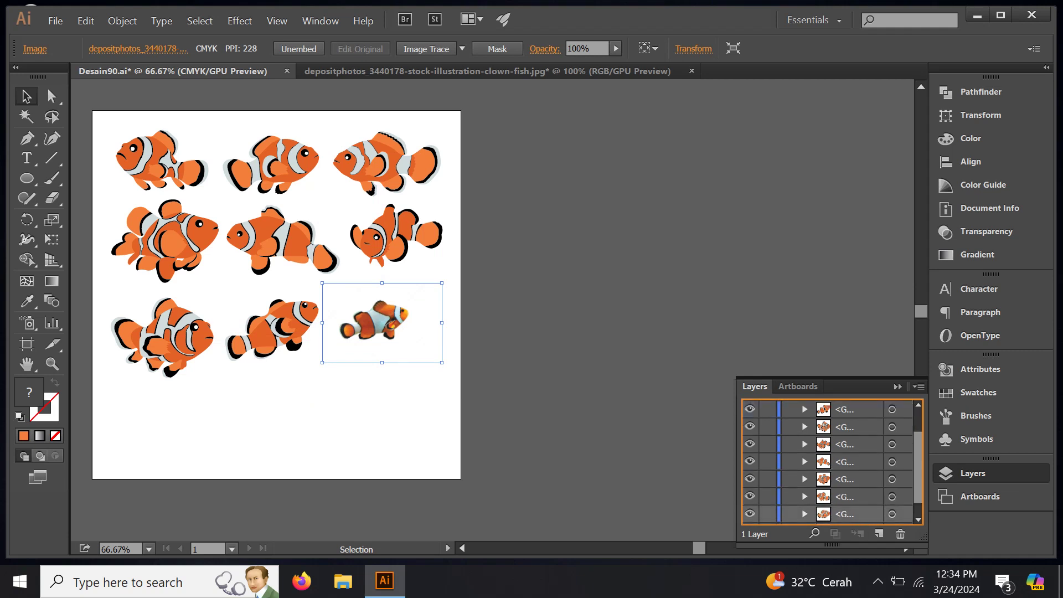
pyautogui.scroll(-1, 830, 463)
pyautogui.moveTo(842, 498); pyautogui.dragTo(842, 506)
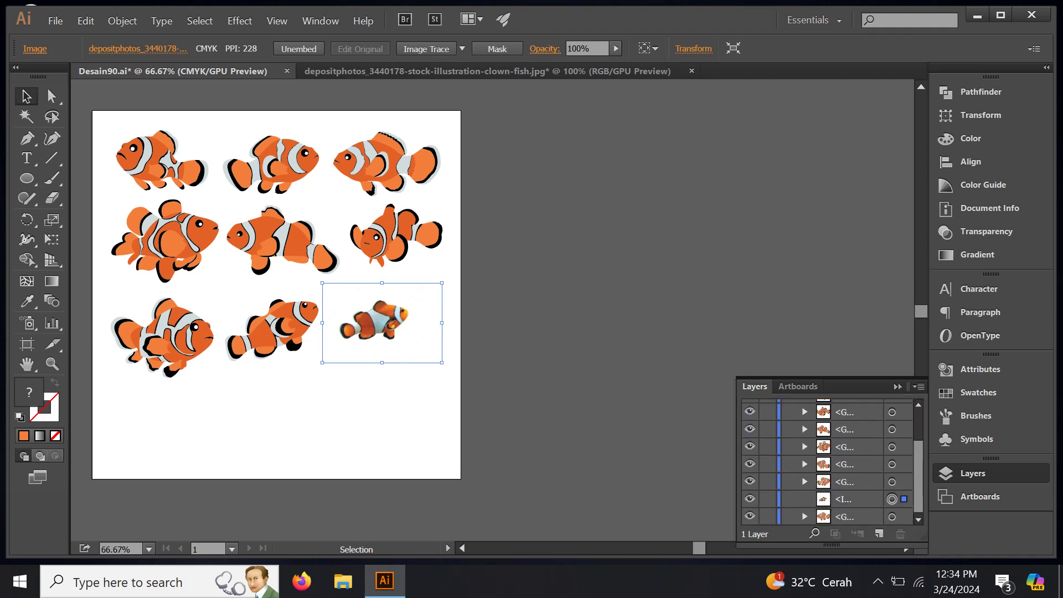
pyautogui.click(892, 516)
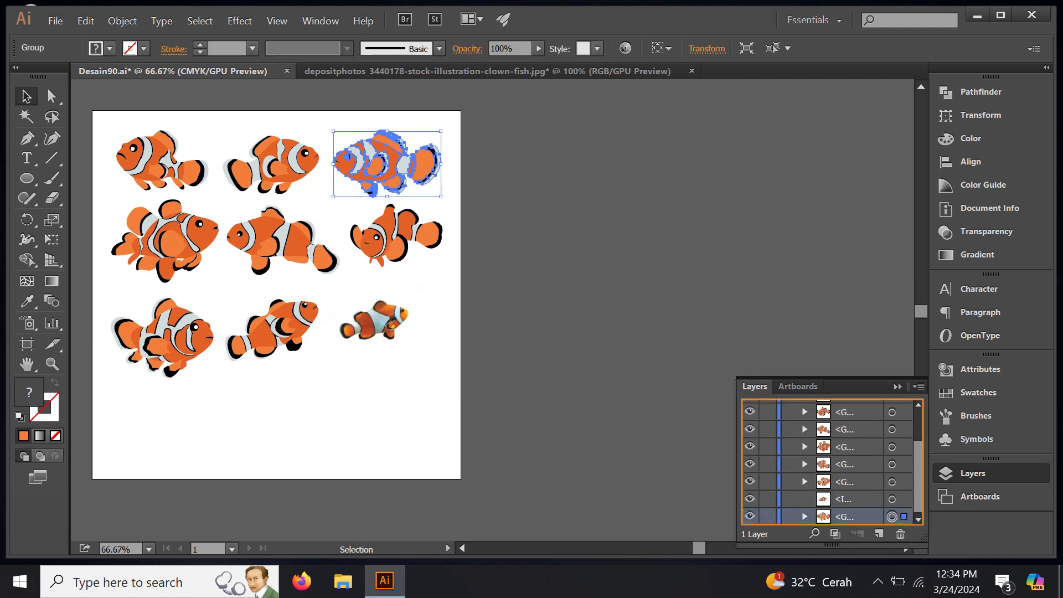
pyautogui.moveTo(844, 516); pyautogui.dragTo(844, 490)
pyautogui.click(844, 516)
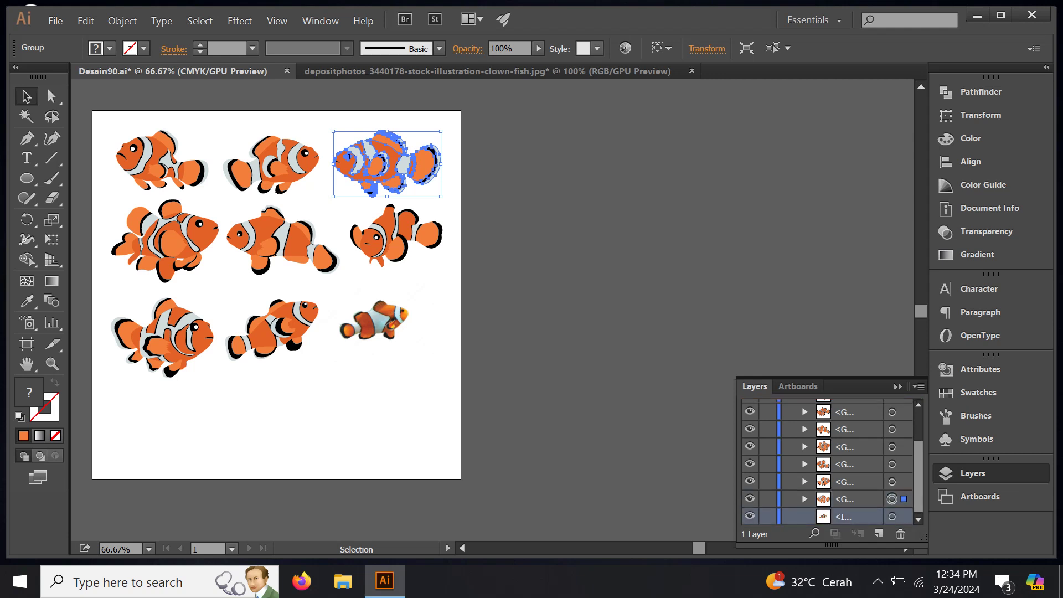
pyautogui.moveTo(382, 322)
pyautogui.mouseDown()
pyautogui.moveTo(356, 309)
pyautogui.moveTo(368, 300)
pyautogui.mouseUp()
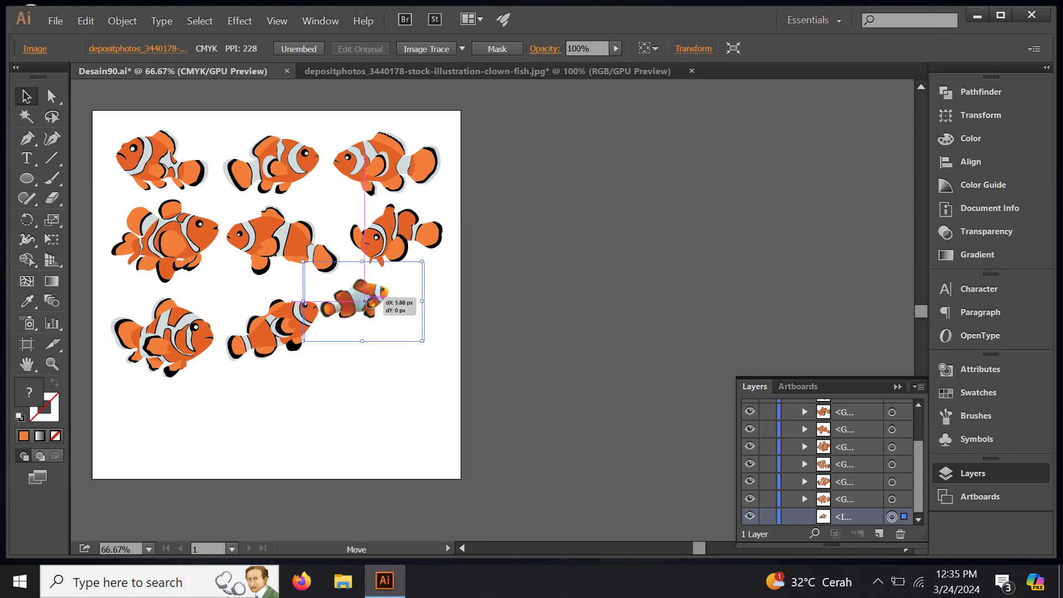
# Step: Lock the photo and close the clownfish JPG document without saving
pyautogui.hotkey('ctrl', 'shift', 'a')
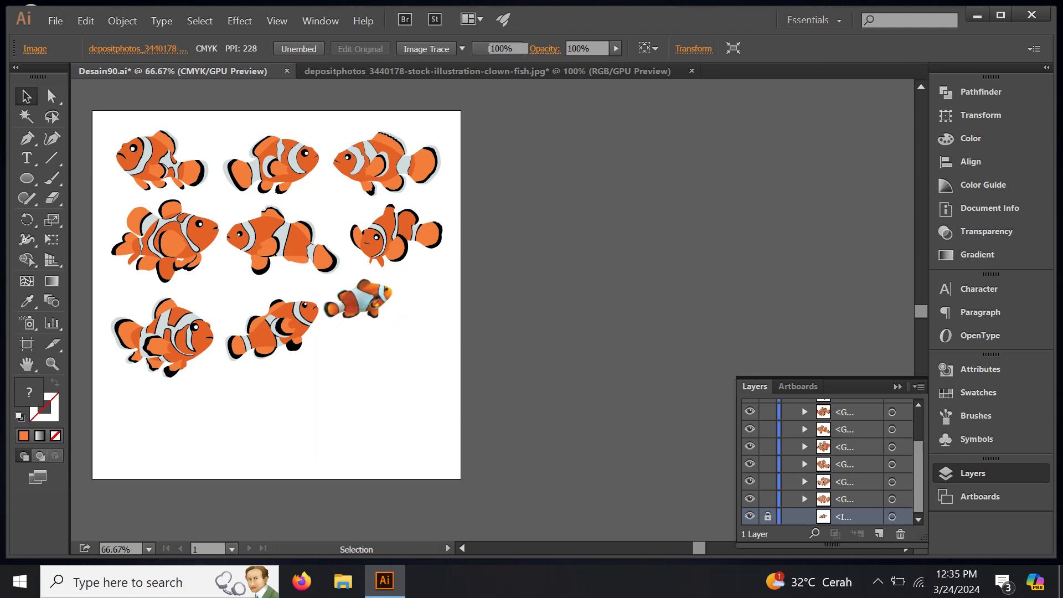
pyautogui.click(488, 71)
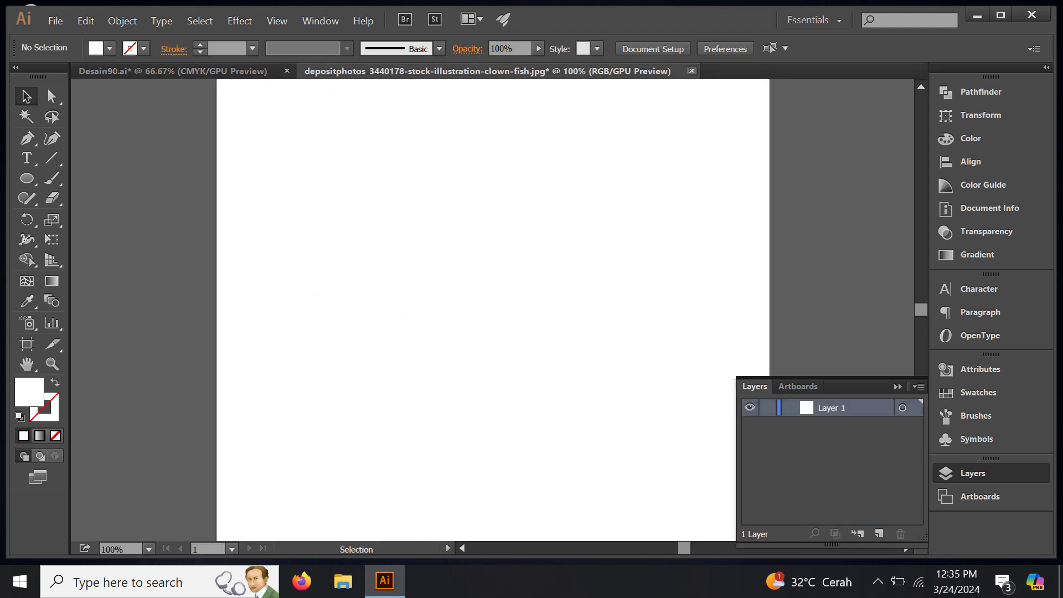
pyautogui.click(692, 71)
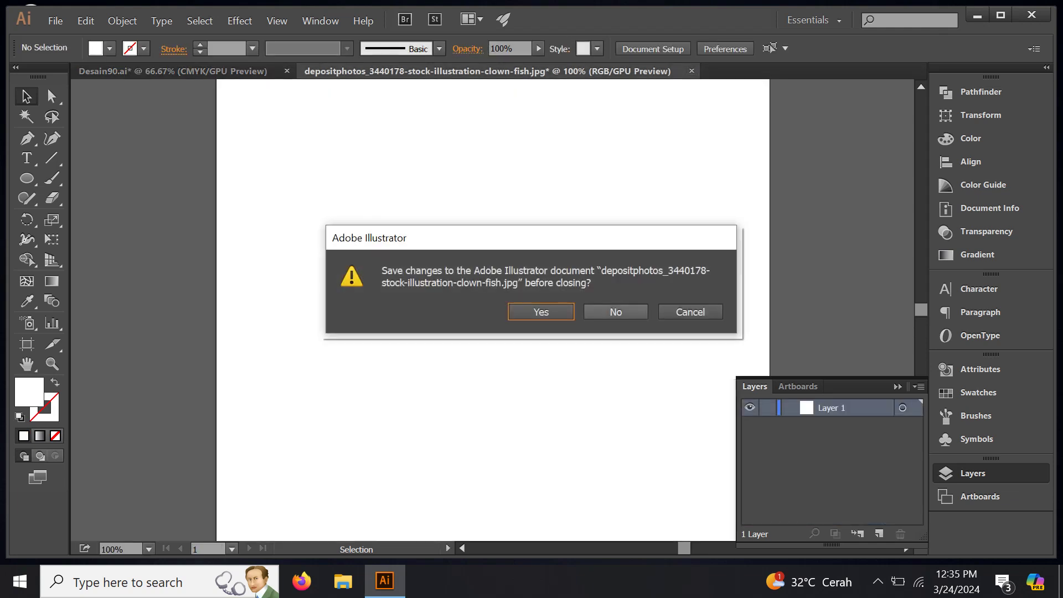
pyautogui.click(614, 311)
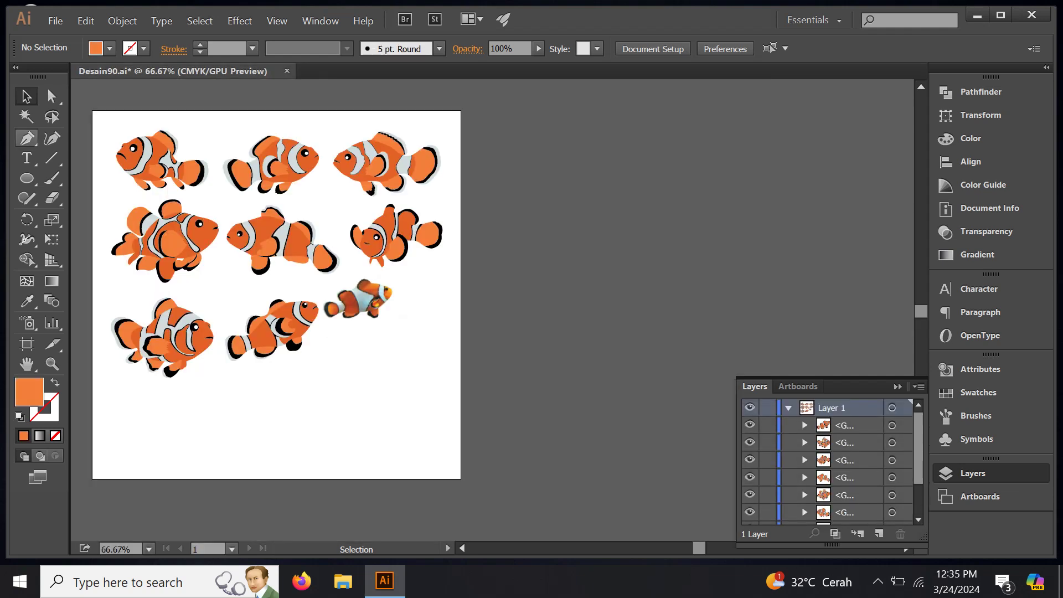
# Step: With the Pen tool, trace curved anchors along the fish's back, head and snout
pyautogui.click(26, 138)
pyautogui.scroll(3, 370, 313)
pyautogui.scroll(3, 371, 312)
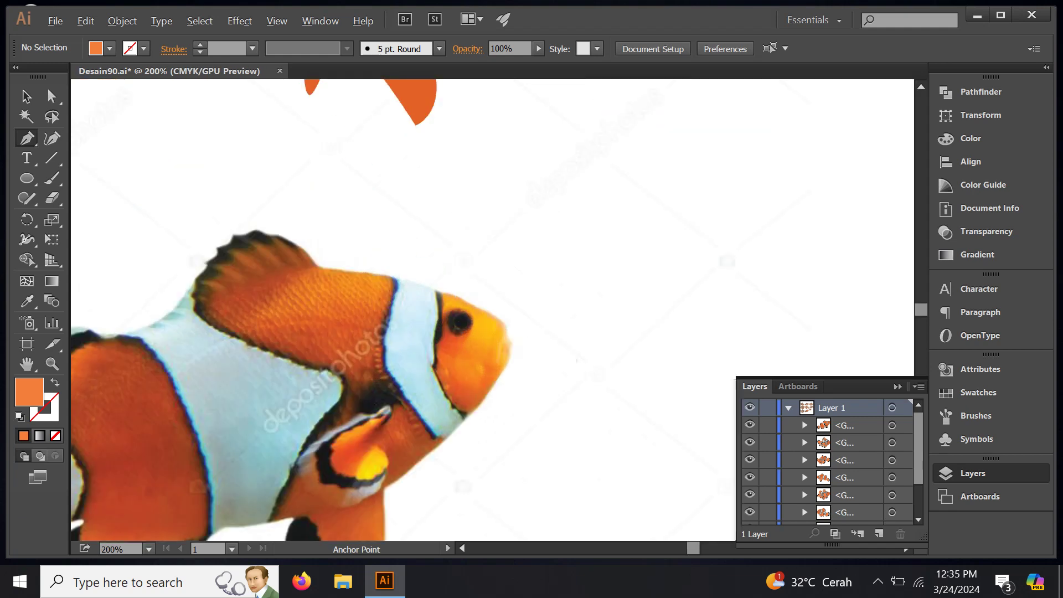
pyautogui.scroll(2, 370, 312)
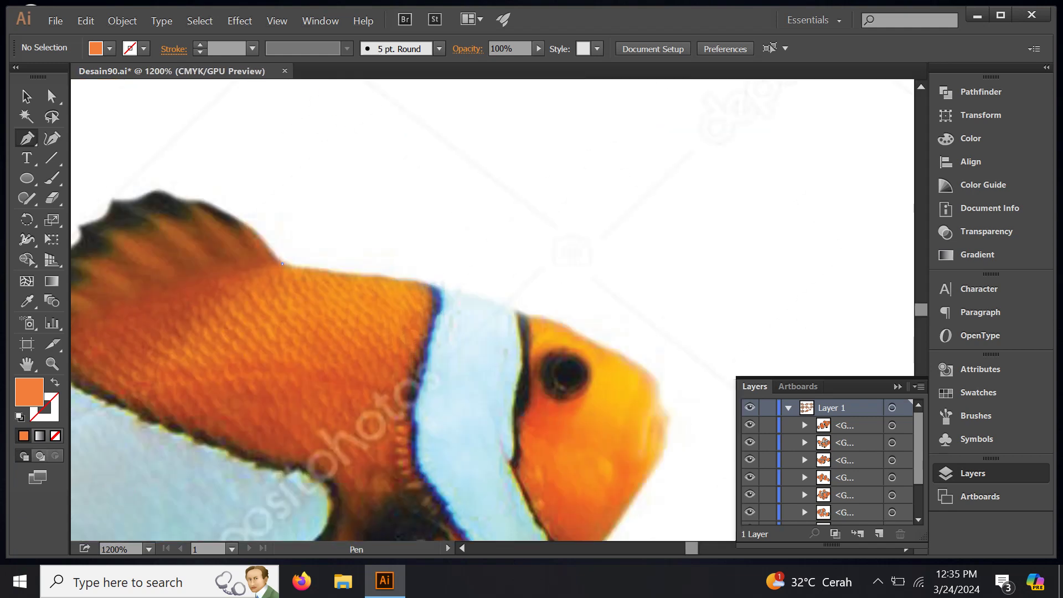
pyautogui.click(283, 264)
pyautogui.scroll(1, 465, 267)
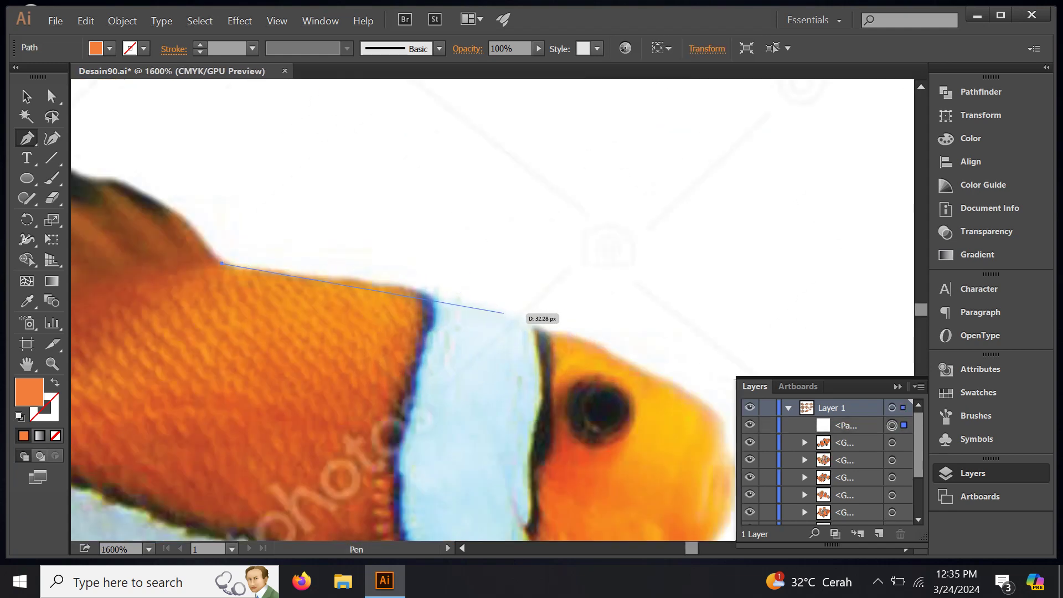
pyautogui.moveTo(490, 308)
pyautogui.mouseDown()
pyautogui.moveTo(611, 343)
pyautogui.moveTo(336, 174)
pyautogui.mouseUp()
pyautogui.moveTo(443, 241)
pyautogui.mouseDown()
pyautogui.moveTo(463, 306)
pyautogui.moveTo(455, 347)
pyautogui.moveTo(521, 203)
pyautogui.mouseUp()
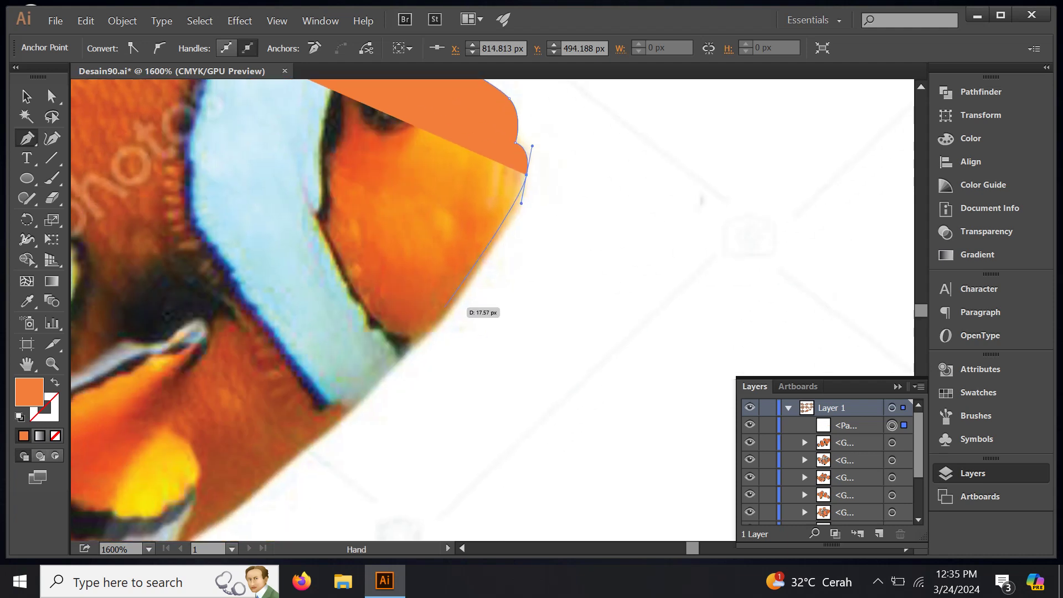
pyautogui.moveTo(445, 324)
pyautogui.mouseDown()
pyautogui.moveTo(404, 381)
pyautogui.moveTo(642, 187)
pyautogui.mouseUp()
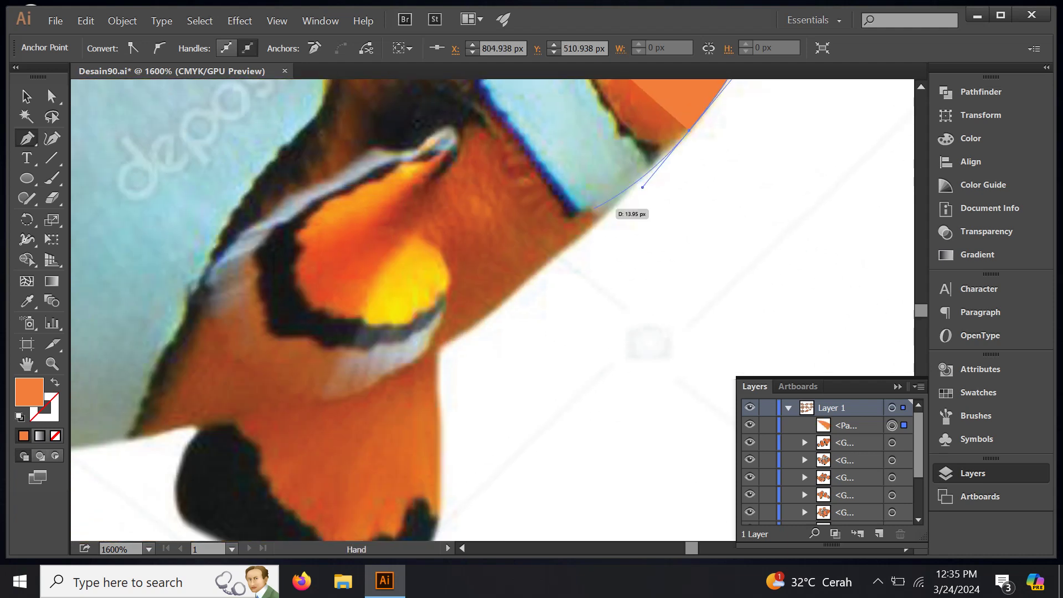
pyautogui.moveTo(520, 293)
pyautogui.mouseDown()
pyautogui.moveTo(479, 327)
pyautogui.moveTo(536, 156)
pyautogui.mouseUp()
# Step: Continue the path around the pelvic fin and swap its fill and stroke colours
pyautogui.click(520, 163)
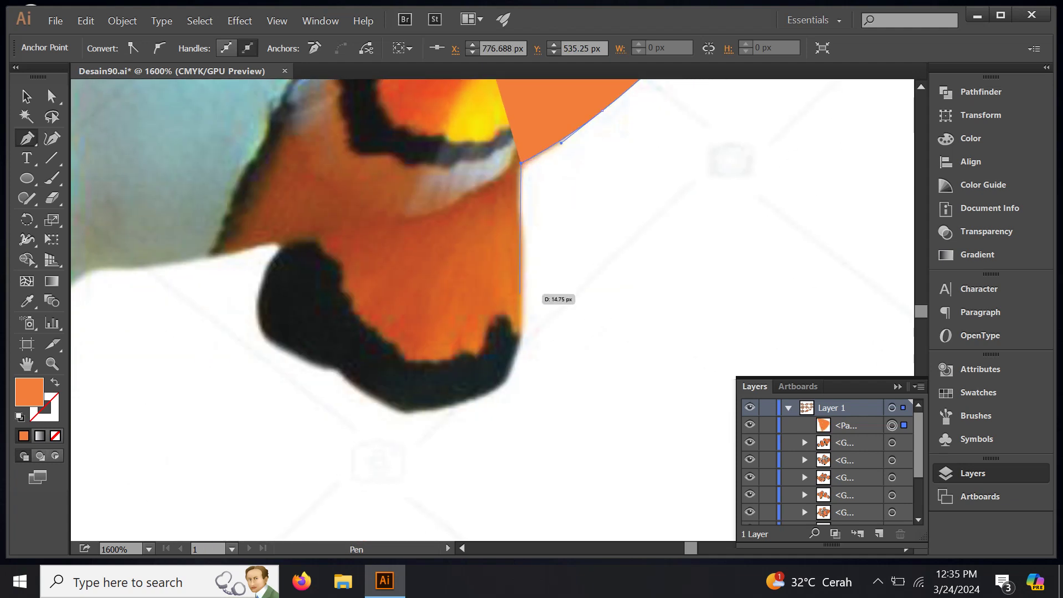
pyautogui.moveTo(525, 313); pyautogui.dragTo(523, 330)
pyautogui.moveTo(516, 377); pyautogui.dragTo(576, 274)
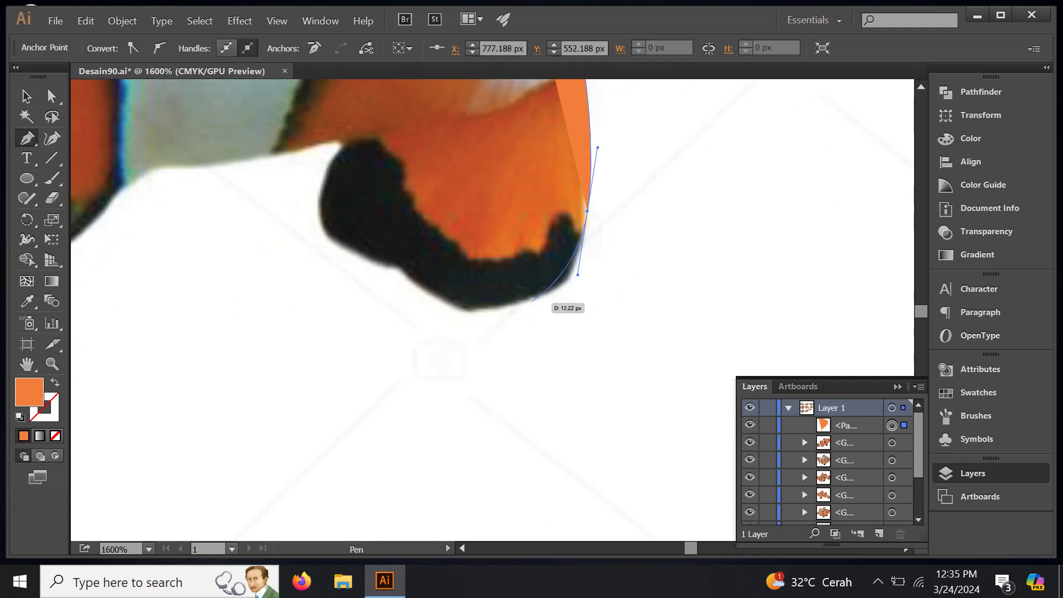
pyautogui.click(519, 304)
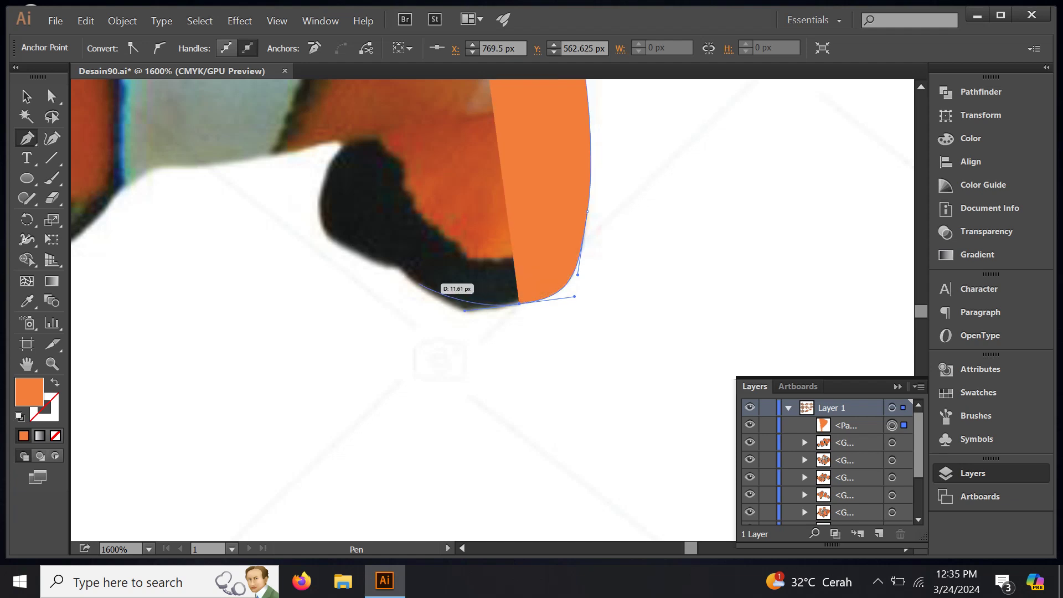
pyautogui.moveTo(414, 282); pyautogui.dragTo(391, 267)
pyautogui.moveTo(324, 236)
pyautogui.mouseDown()
pyautogui.moveTo(346, 231)
pyautogui.moveTo(400, 303)
pyautogui.mouseUp()
pyautogui.moveTo(366, 261); pyautogui.dragTo(377, 235)
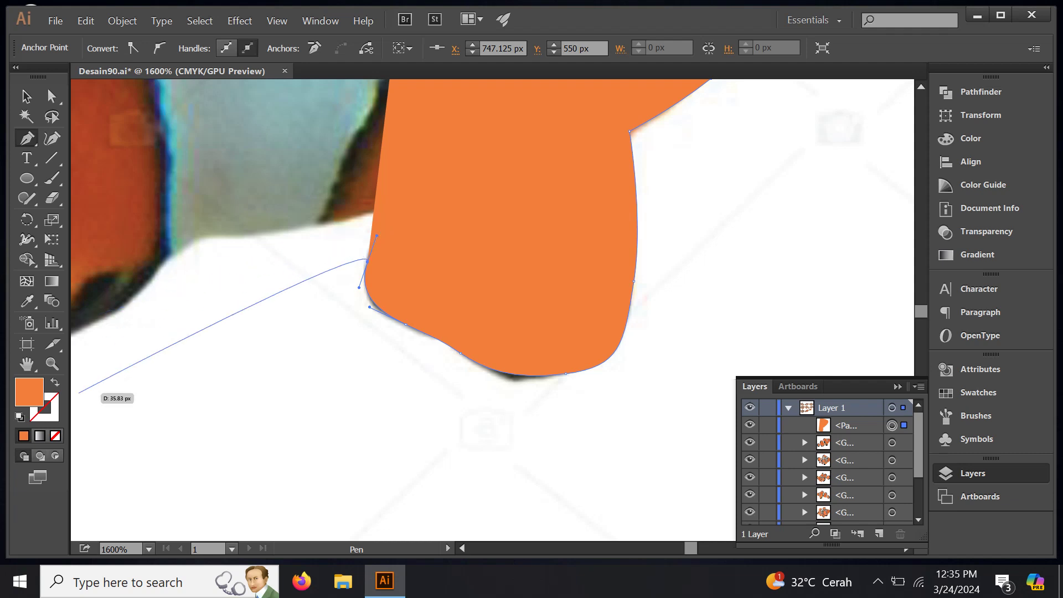
pyautogui.hotkey('shift', 'x')
# Step: Extend the outline along the belly and around the lower fin to its tip
pyautogui.moveTo(390, 208); pyautogui.dragTo(458, 208)
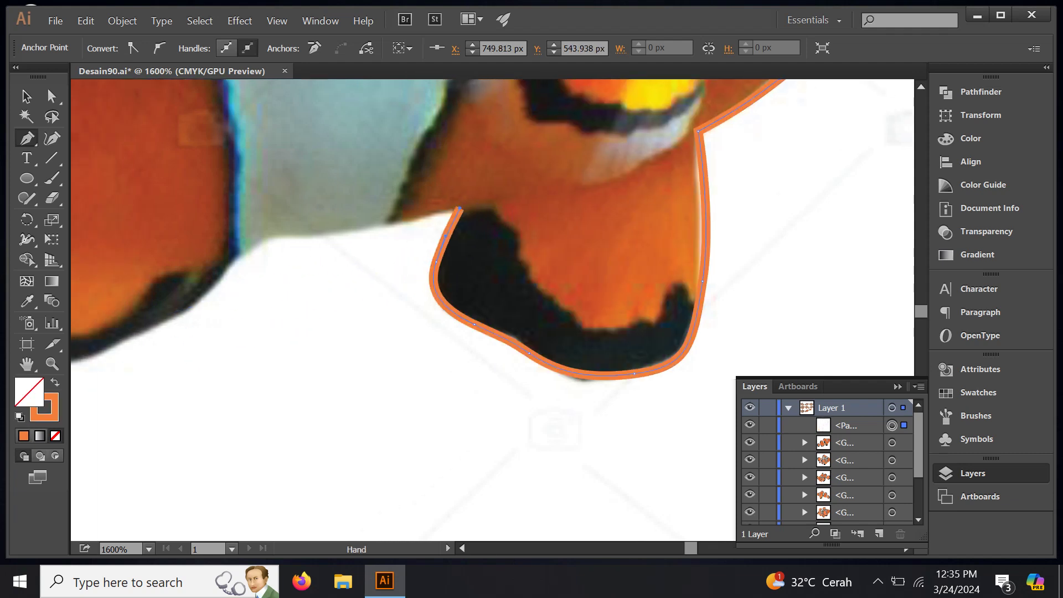
pyautogui.moveTo(307, 236)
pyautogui.mouseDown()
pyautogui.moveTo(453, 232)
pyautogui.moveTo(677, 188)
pyautogui.mouseUp()
pyautogui.moveTo(495, 257)
pyautogui.mouseDown()
pyautogui.moveTo(421, 312)
pyautogui.moveTo(501, 352)
pyautogui.mouseUp()
pyautogui.moveTo(316, 366); pyautogui.dragTo(397, 384)
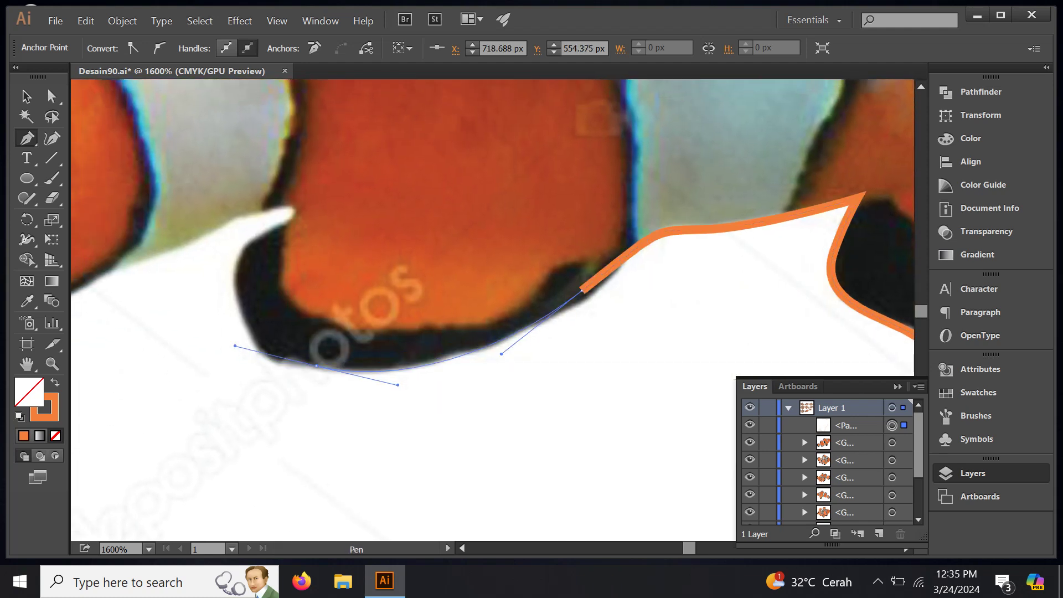
pyautogui.moveTo(217, 346); pyautogui.dragTo(299, 392)
pyautogui.moveTo(316, 313); pyautogui.dragTo(326, 283)
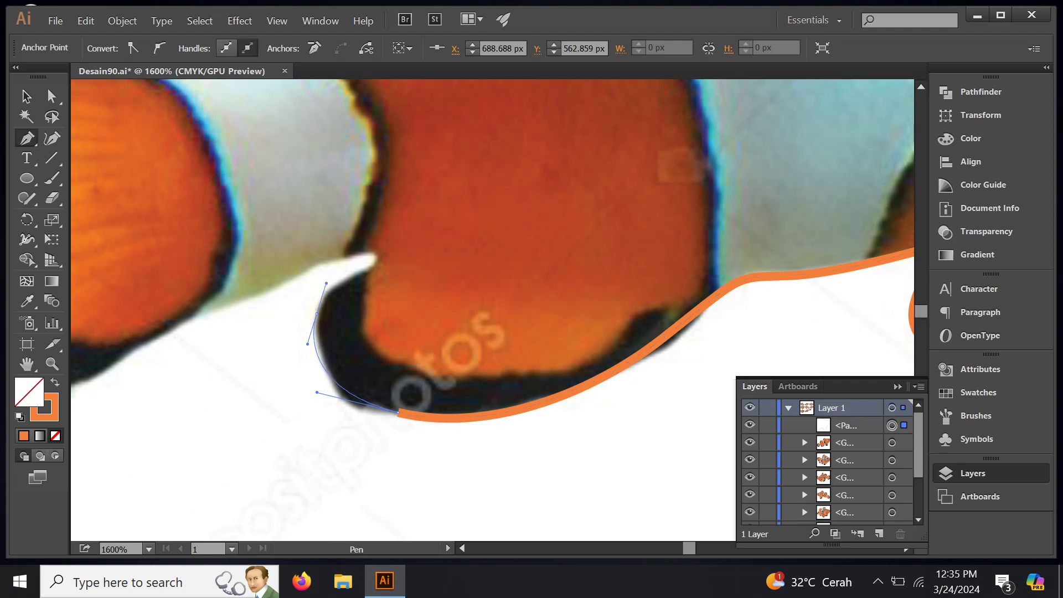
pyautogui.moveTo(377, 257); pyautogui.dragTo(313, 266)
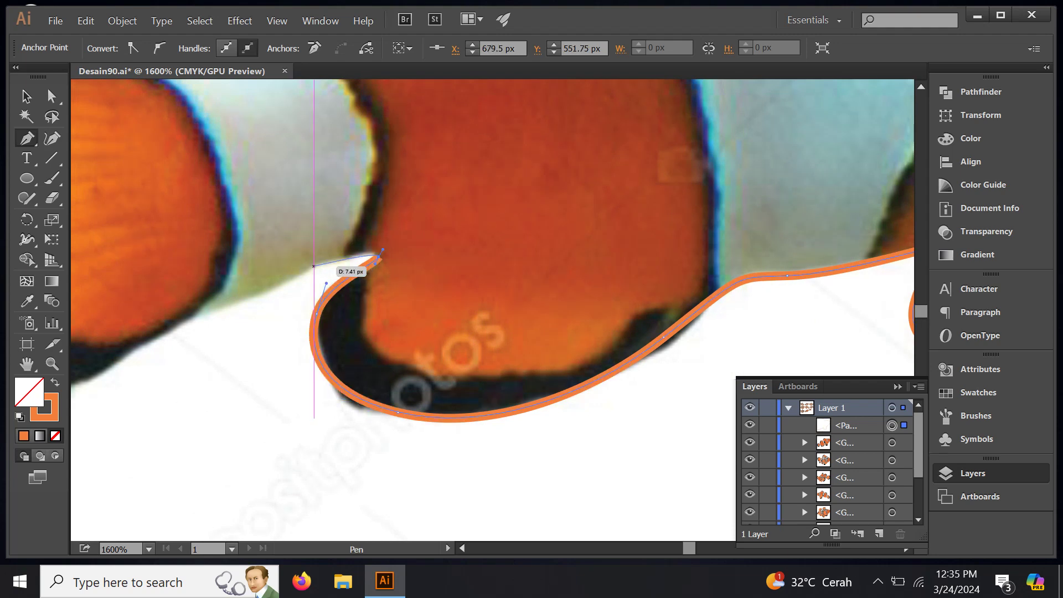
pyautogui.moveTo(155, 345); pyautogui.dragTo(468, 249)
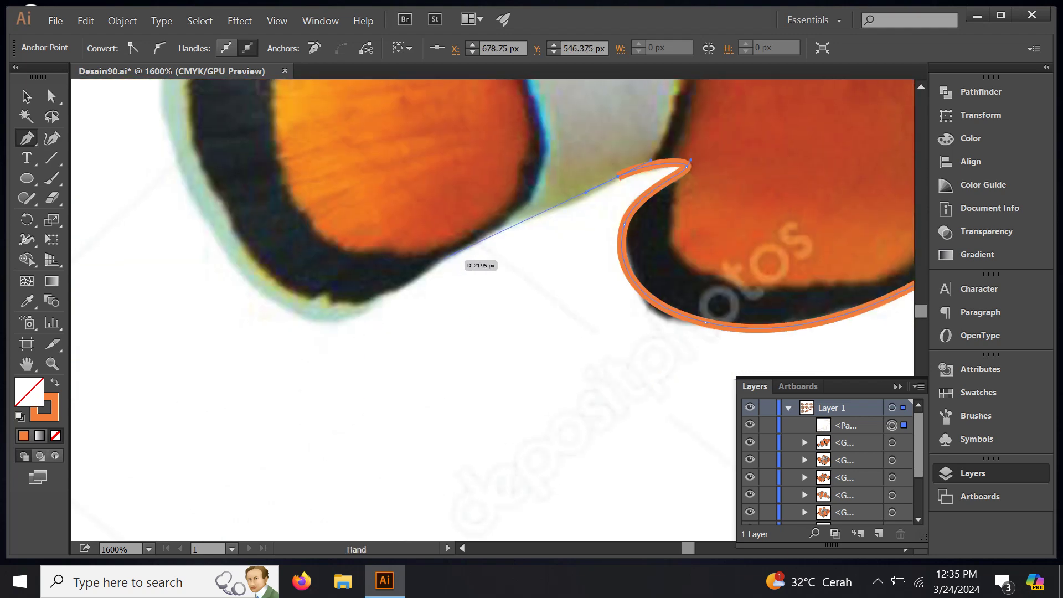
# Step: Trace the outline around the tail fin's lower, rear and upper edges
pyautogui.click(351, 315)
pyautogui.moveTo(347, 320); pyautogui.dragTo(396, 365)
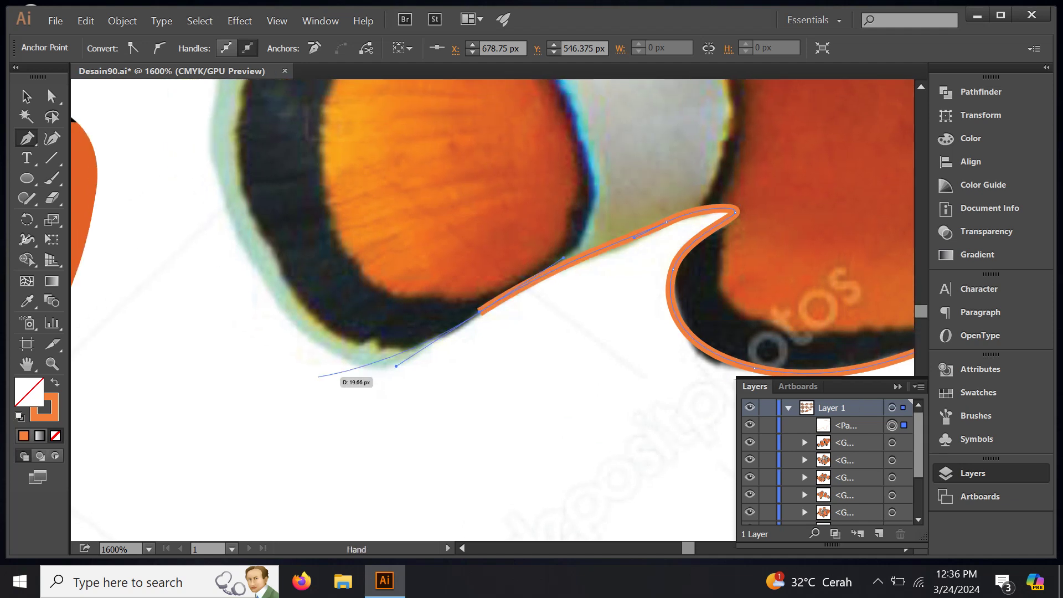
pyautogui.moveTo(288, 325); pyautogui.dragTo(371, 422)
pyautogui.moveTo(276, 185); pyautogui.dragTo(325, 336)
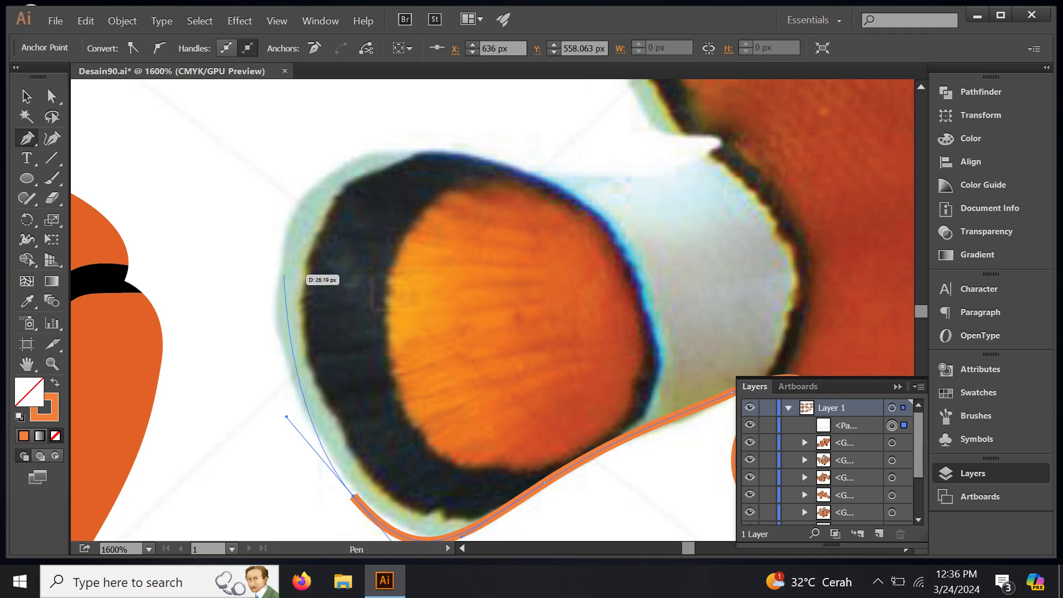
pyautogui.moveTo(284, 264)
pyautogui.mouseDown()
pyautogui.moveTo(296, 190)
pyautogui.moveTo(275, 292)
pyautogui.mouseUp()
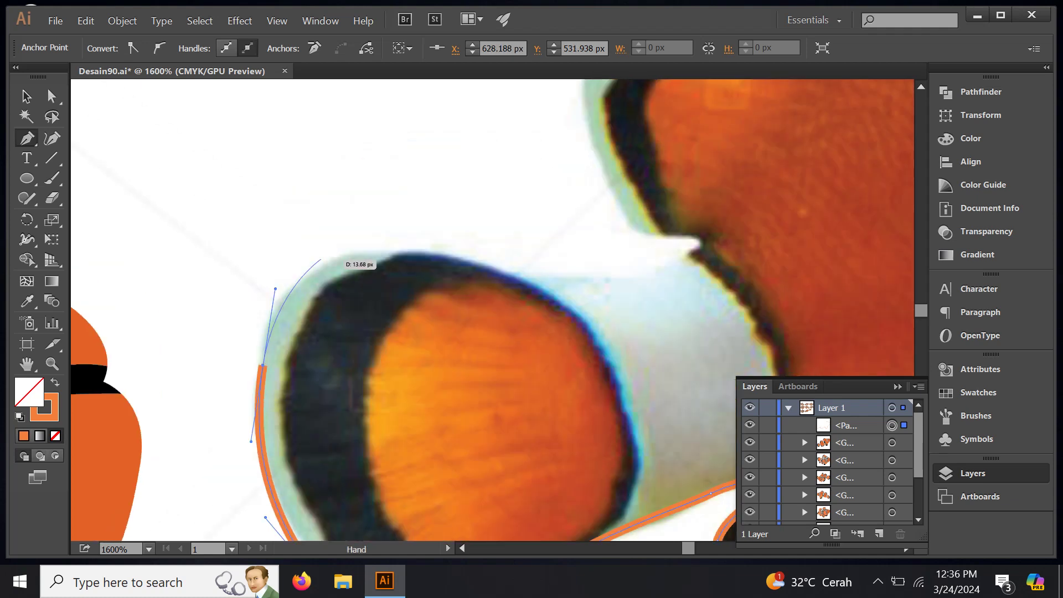
pyautogui.moveTo(408, 251)
pyautogui.mouseDown()
pyautogui.moveTo(434, 241)
pyautogui.moveTo(324, 278)
pyautogui.mouseUp()
pyautogui.moveTo(441, 314); pyautogui.dragTo(531, 326)
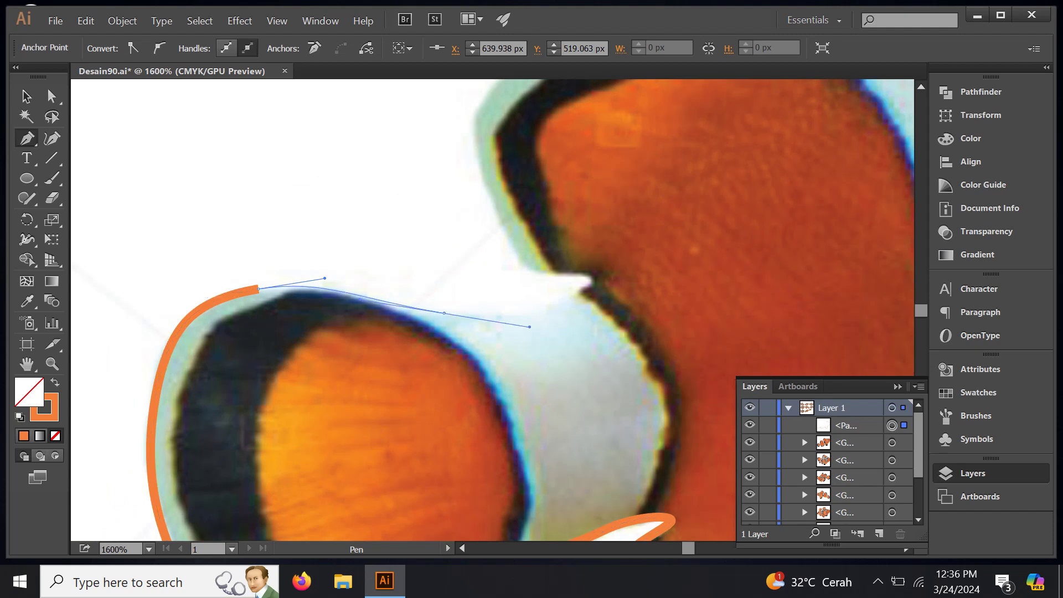
pyautogui.moveTo(577, 295)
pyautogui.mouseDown()
pyautogui.moveTo(453, 312)
pyautogui.moveTo(370, 234)
pyautogui.mouseUp()
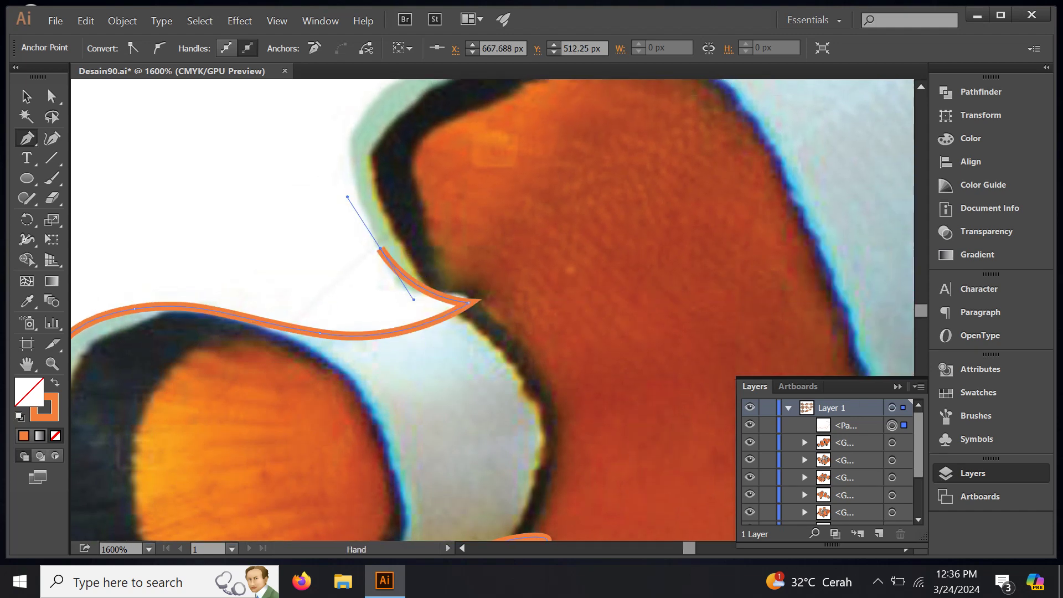
# Step: Carry the outline over the body's top corner and along the dorsal fin to its top
pyautogui.scroll(3, 365, 232)
pyautogui.moveTo(381, 259); pyautogui.dragTo(399, 249)
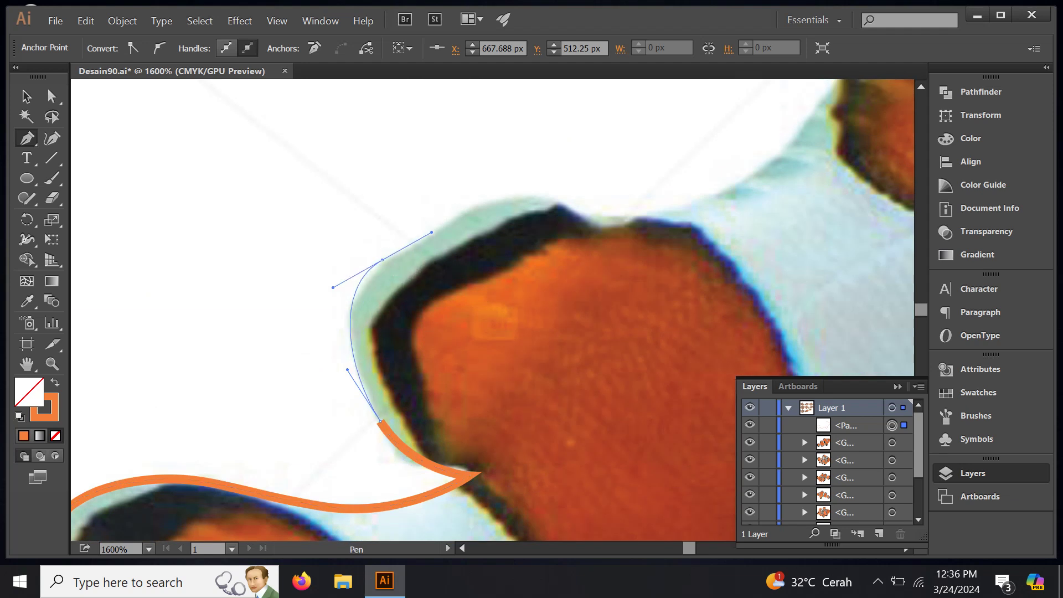
pyautogui.scroll(2, 399, 255)
pyautogui.hscroll(2, 398, 255)
pyautogui.moveTo(385, 289)
pyautogui.mouseDown()
pyautogui.moveTo(516, 284)
pyautogui.moveTo(503, 261)
pyautogui.moveTo(532, 244)
pyautogui.mouseUp()
pyautogui.hscroll(2, 432, 288)
pyautogui.scroll(2, 517, 284)
pyautogui.hscroll(2, 516, 283)
pyautogui.scroll(2, 533, 243)
pyautogui.hscroll(2, 532, 243)
pyautogui.moveTo(475, 303)
pyautogui.mouseDown()
pyautogui.moveTo(493, 272)
pyautogui.moveTo(535, 250)
pyautogui.mouseUp()
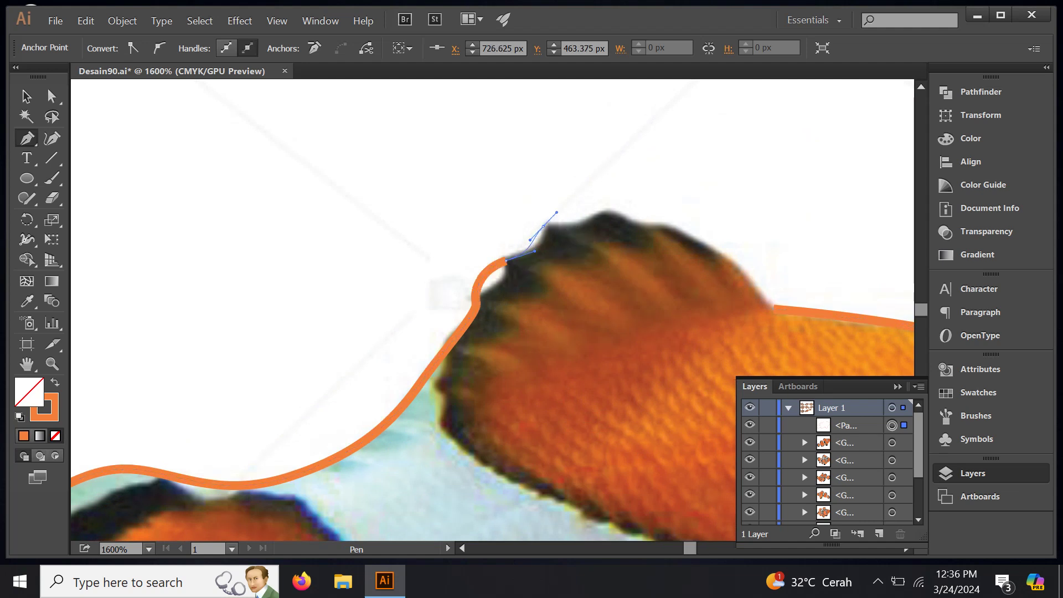
pyautogui.scroll(2, 556, 212)
pyautogui.hscroll(3, 556, 212)
pyautogui.moveTo(536, 252); pyautogui.dragTo(536, 253)
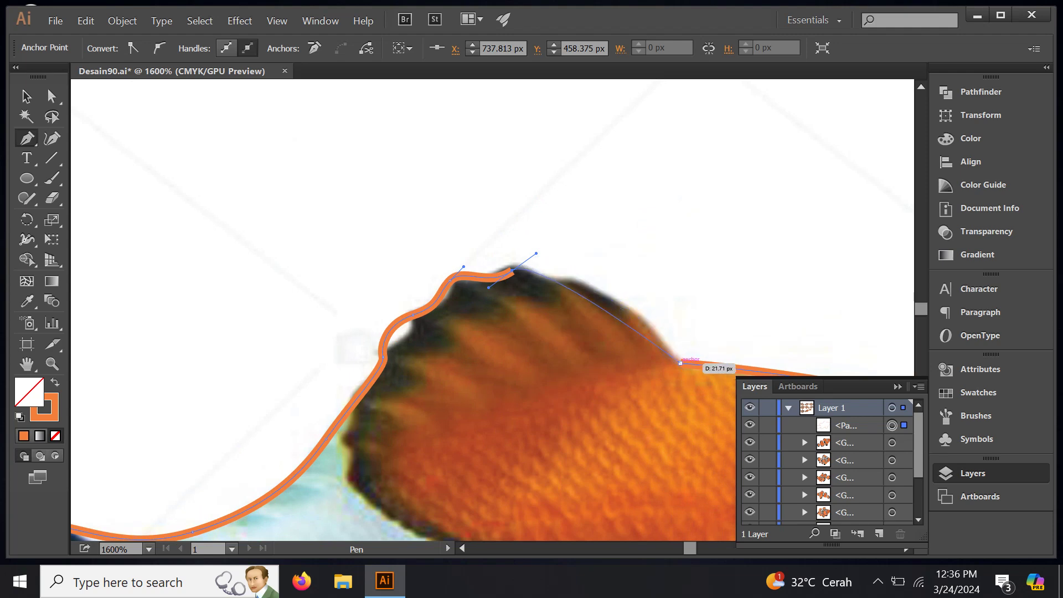
pyautogui.click(679, 362)
pyautogui.scroll(-3, 680, 362)
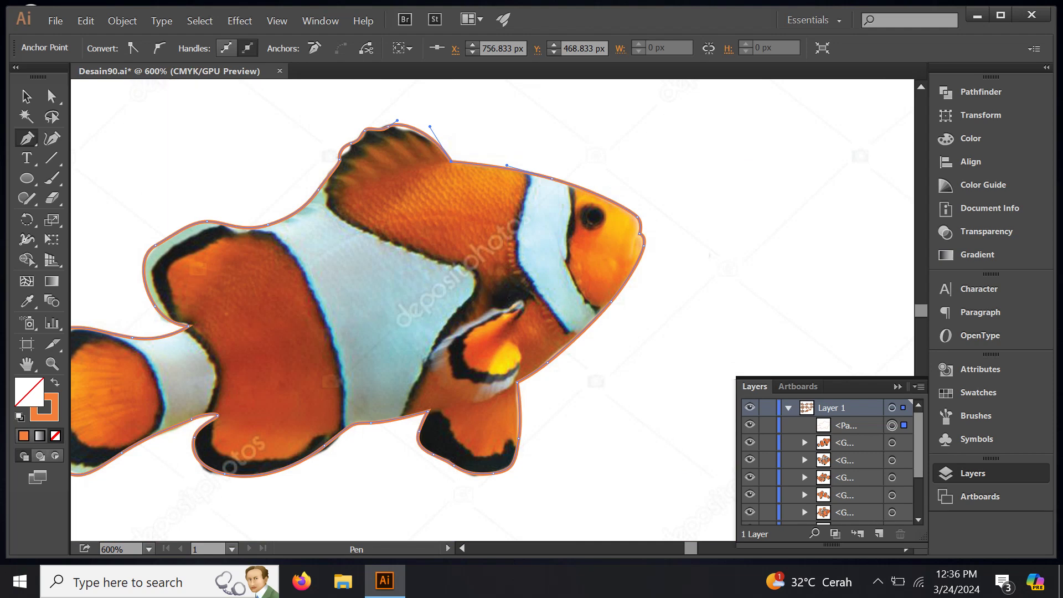
pyautogui.scroll(1, 169, 137)
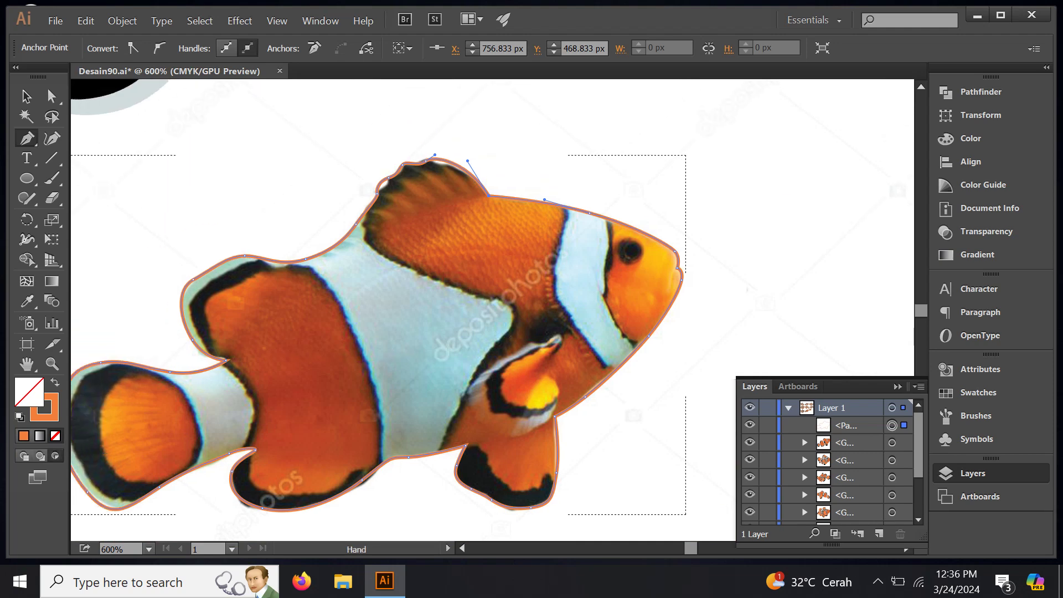
pyautogui.scroll(-1, 252, 243)
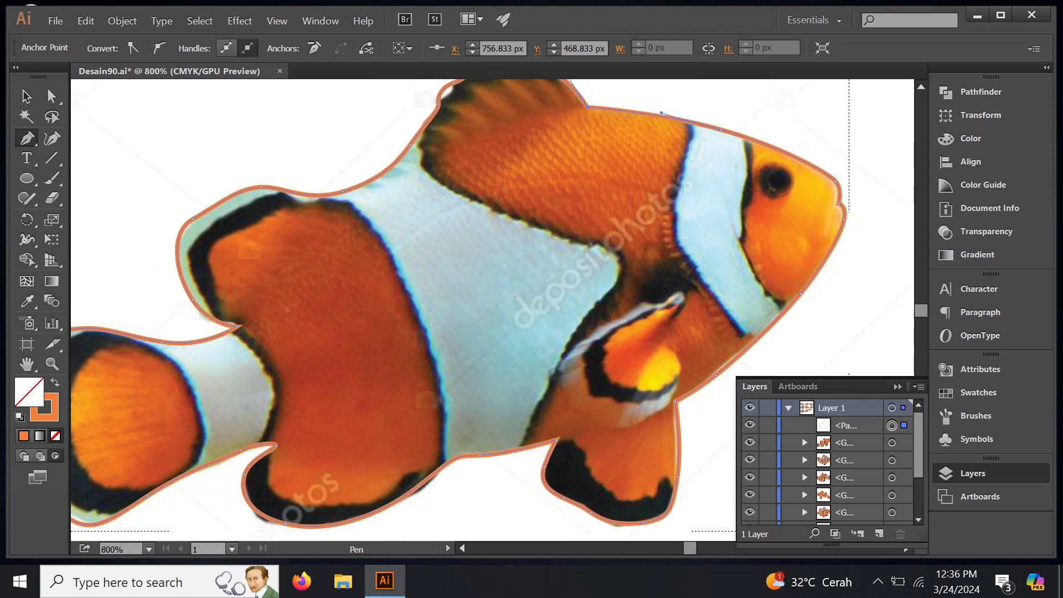
pyautogui.scroll(1, 252, 243)
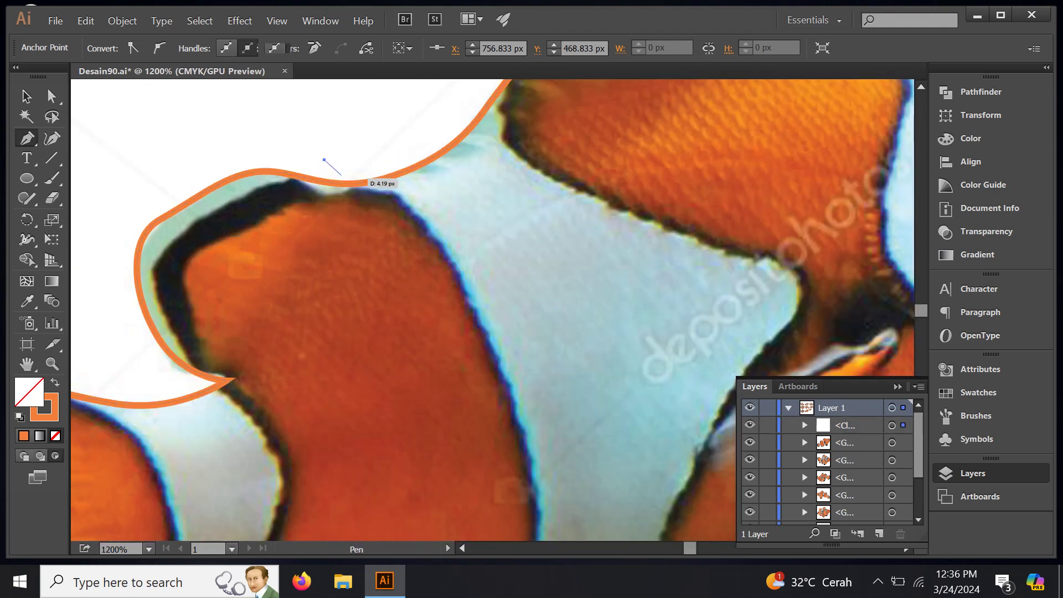
# Step: Start a new path down the middle white band's left and lower edges
pyautogui.click(351, 183)
pyautogui.moveTo(452, 260); pyautogui.dragTo(461, 281)
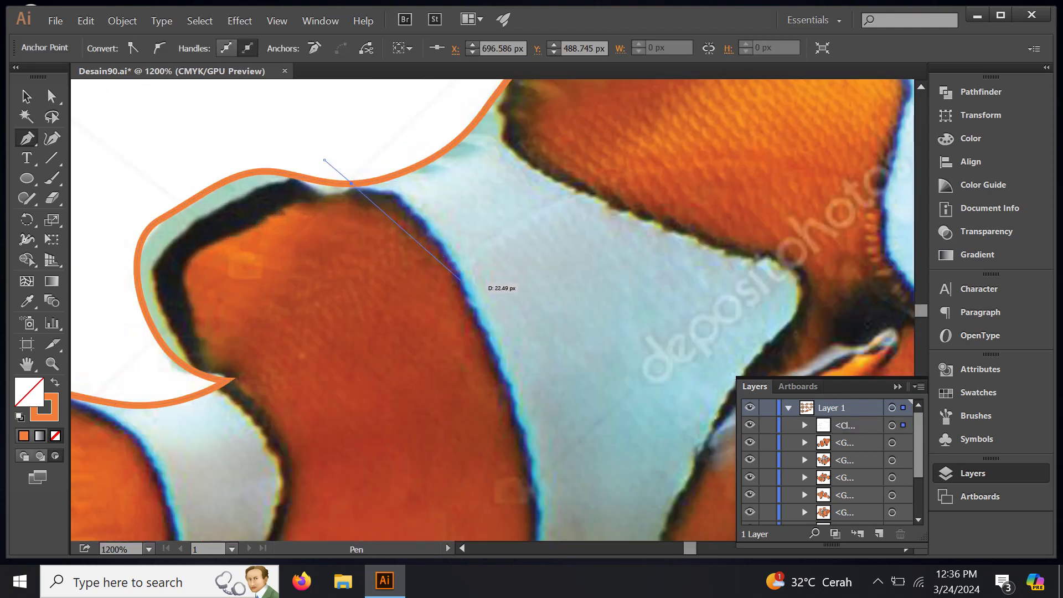
pyautogui.moveTo(524, 392); pyautogui.dragTo(414, 222)
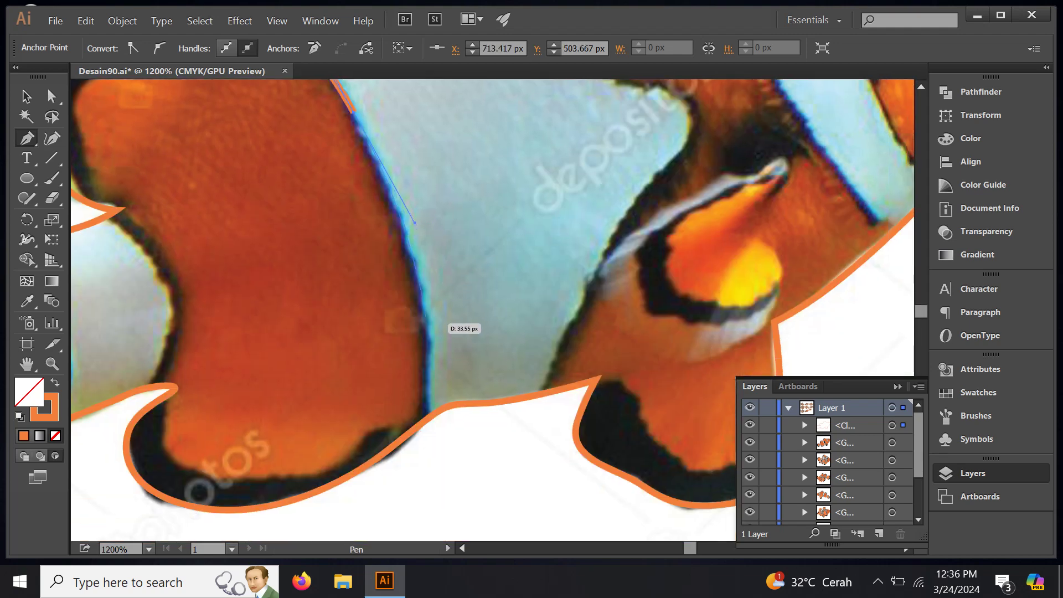
pyautogui.moveTo(427, 347); pyautogui.dragTo(426, 370)
pyautogui.click(427, 448)
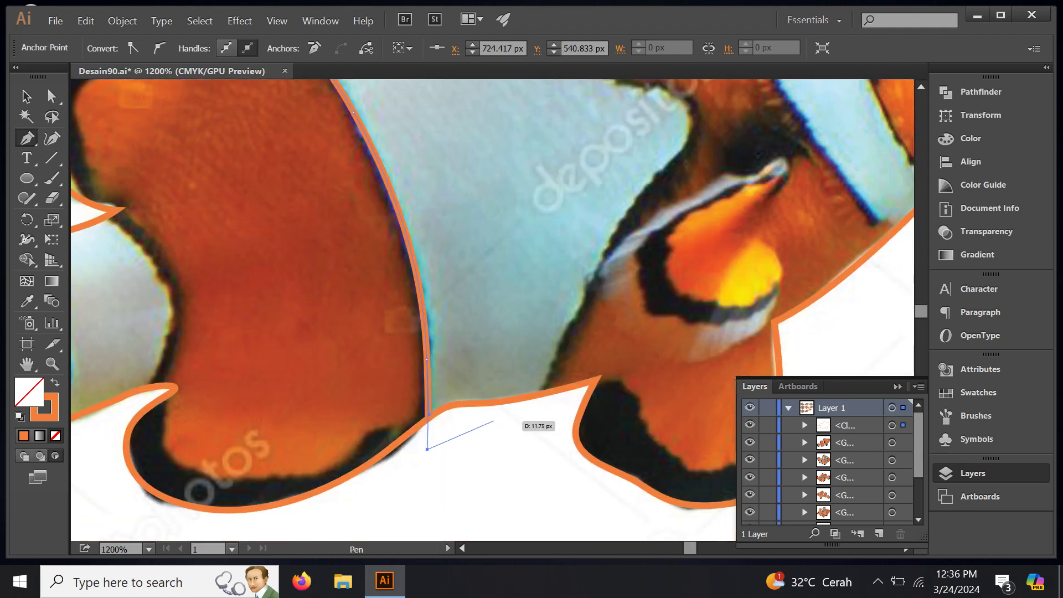
pyautogui.click(526, 421)
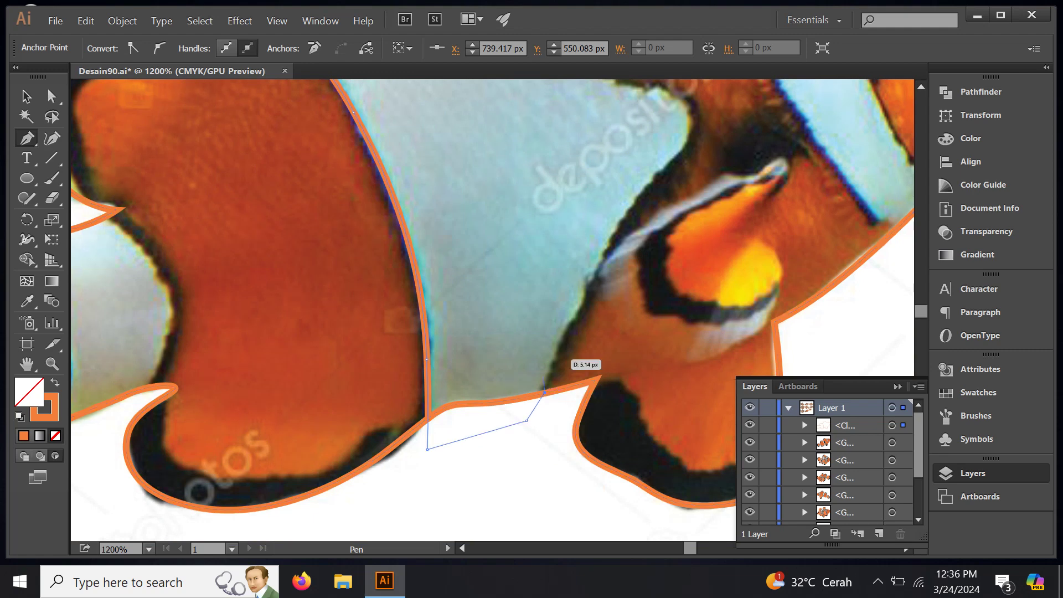
pyautogui.moveTo(603, 249); pyautogui.dragTo(645, 179)
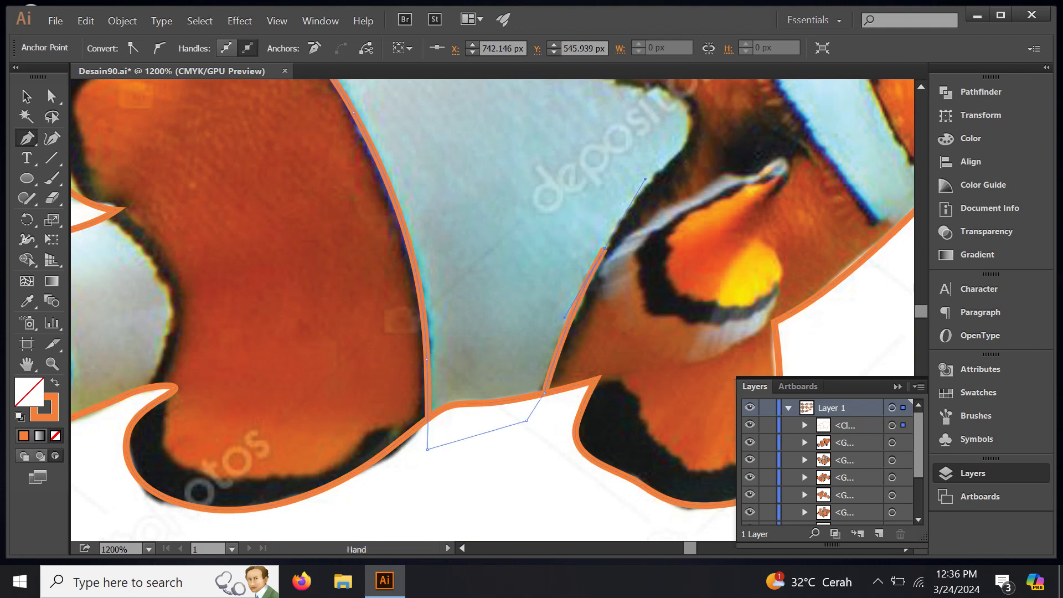
# Step: Continue the band path up along the pectoral fin and under the dorsal fin base
pyautogui.moveTo(687, 150)
pyautogui.mouseDown()
pyautogui.moveTo(576, 327)
pyautogui.moveTo(602, 288)
pyautogui.mouseUp()
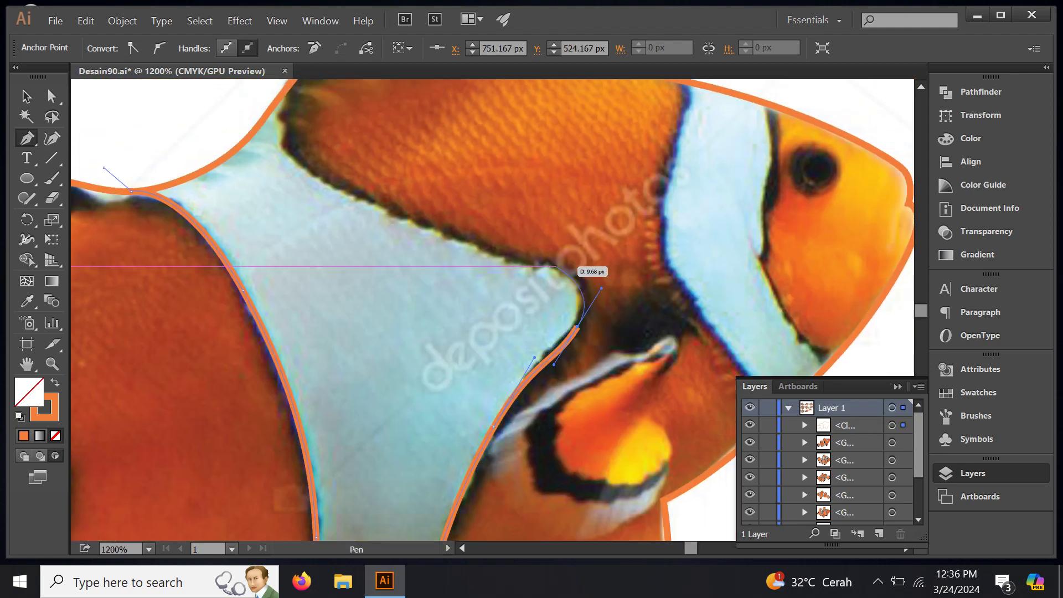
pyautogui.moveTo(538, 262); pyautogui.dragTo(501, 260)
pyautogui.moveTo(404, 222); pyautogui.dragTo(491, 350)
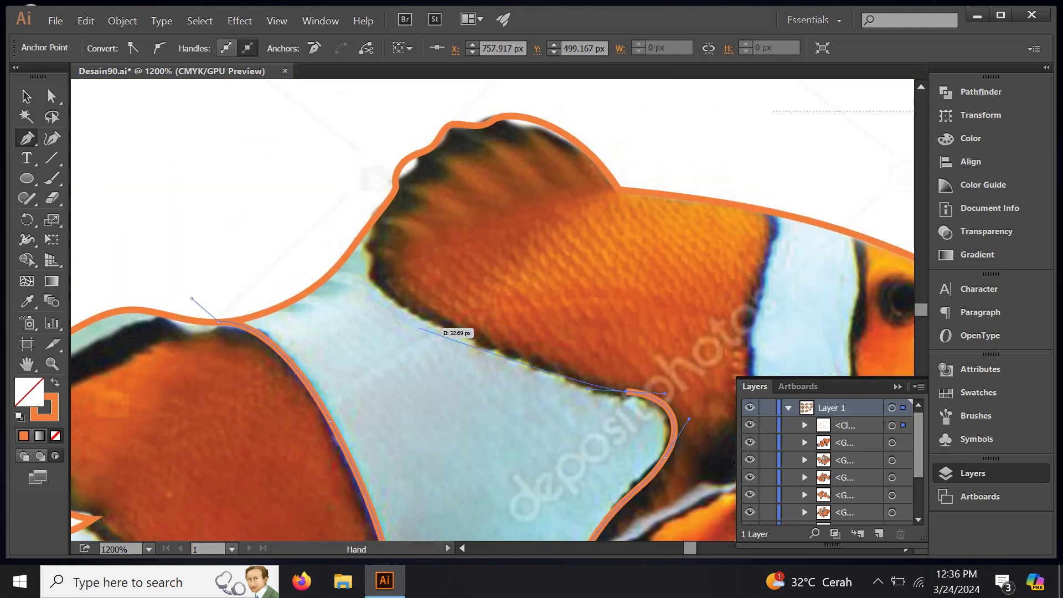
pyautogui.moveTo(401, 308); pyautogui.dragTo(367, 273)
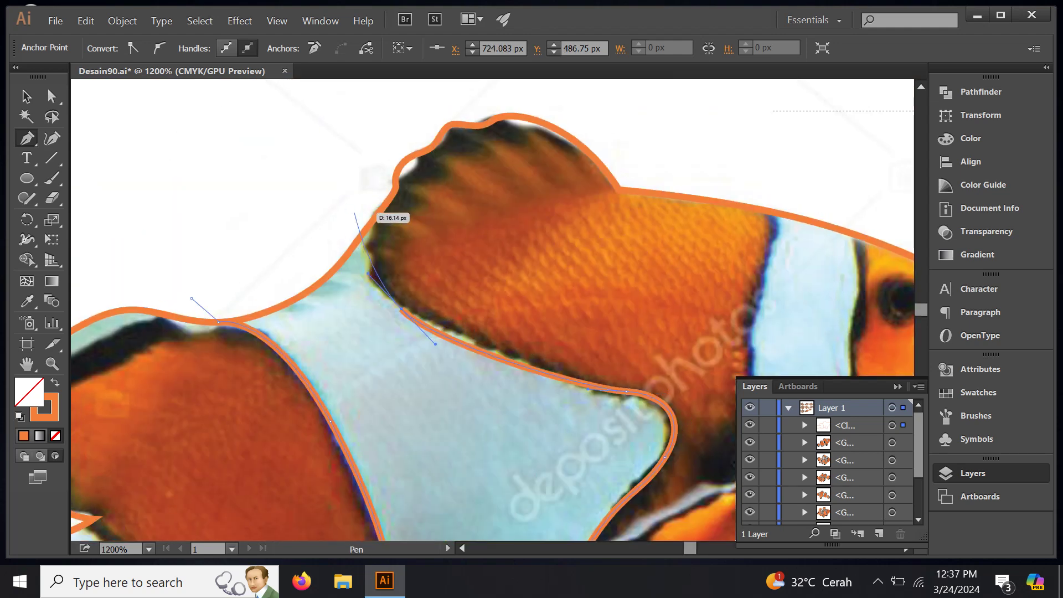
pyautogui.moveTo(362, 173); pyautogui.dragTo(356, 166)
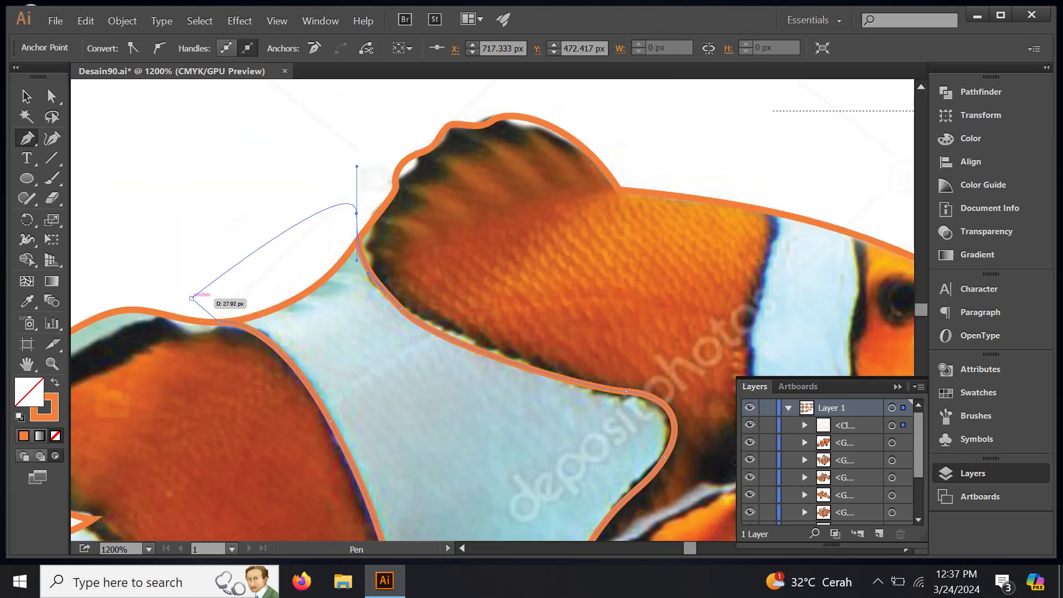
pyautogui.hotkey('ctrl', '-')
pyautogui.hotkey('ctrl', '-')
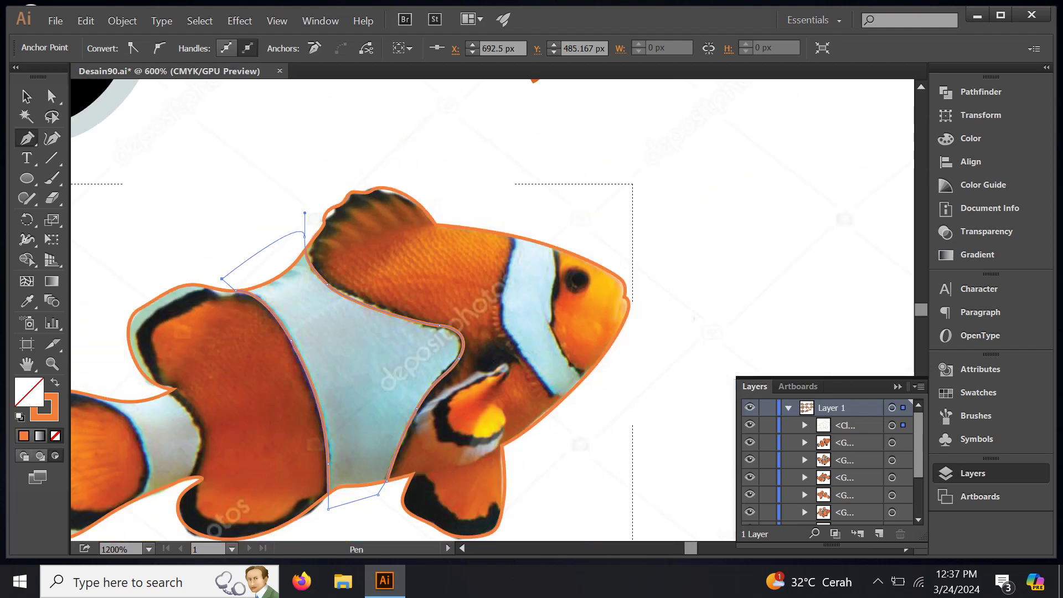
pyautogui.hotkey('ctrl', '+')
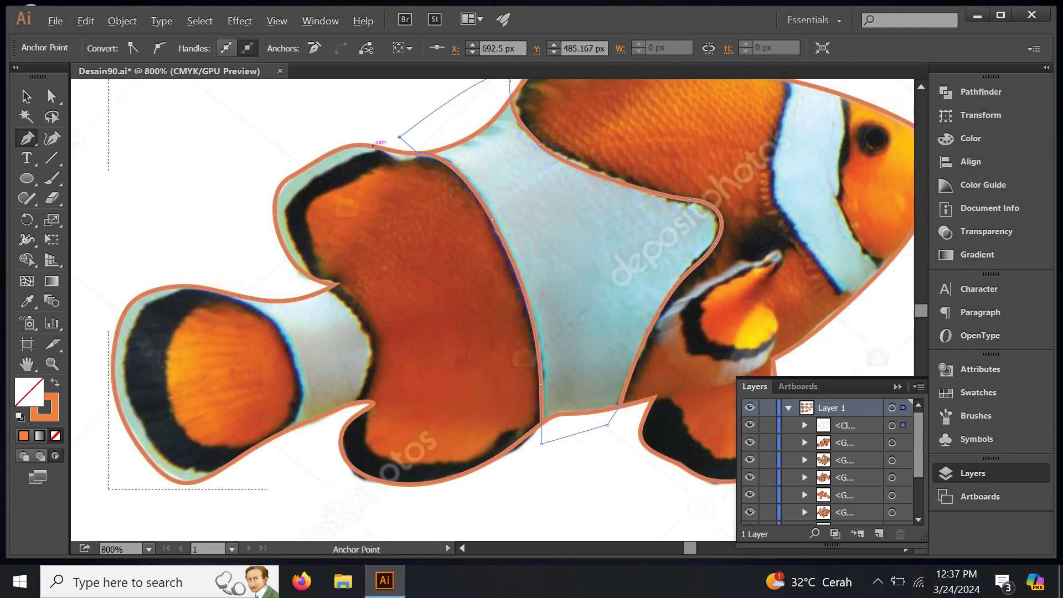
# Step: Round the band's top-left corner and finish the white-band path
pyautogui.scroll(2, 372, 146)
pyautogui.moveTo(400, 135); pyautogui.dragTo(347, 160)
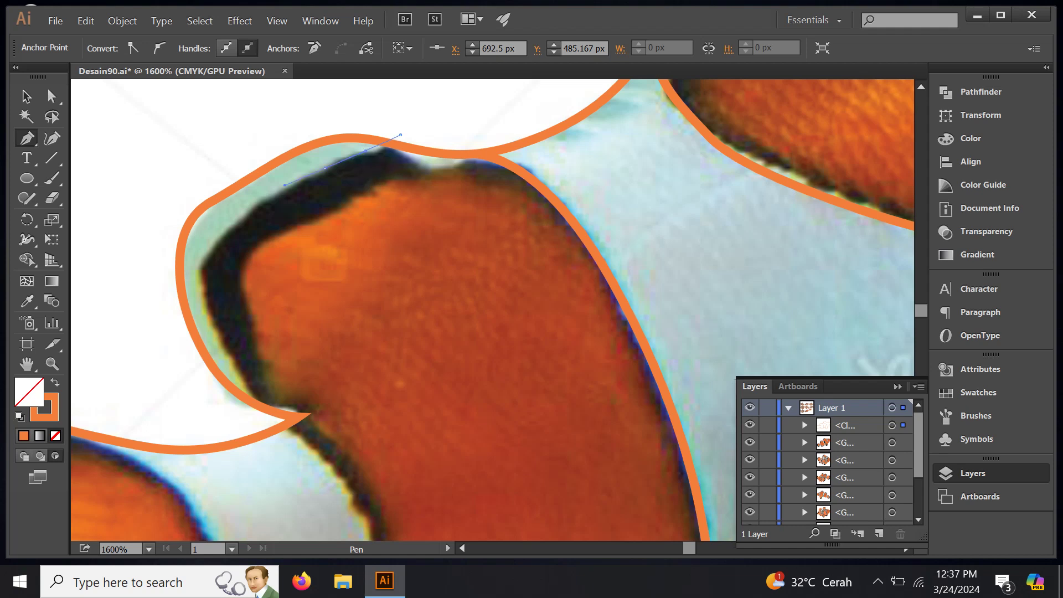
pyautogui.moveTo(213, 259)
pyautogui.mouseDown()
pyautogui.moveTo(215, 332)
pyautogui.moveTo(258, 425)
pyautogui.moveTo(267, 423)
pyautogui.mouseUp()
pyautogui.press('Escape')
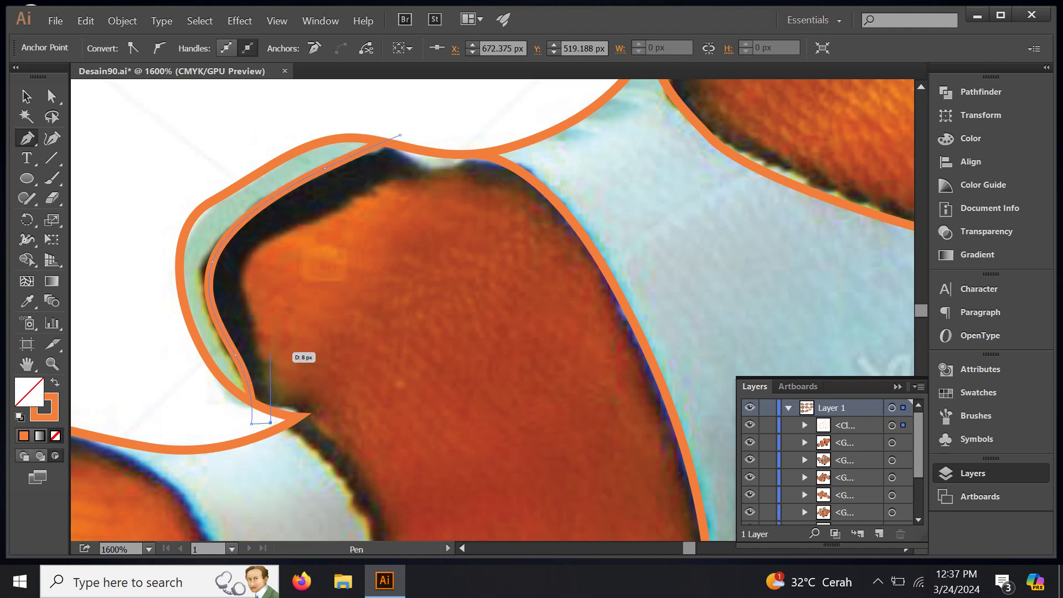
# Step: Trace the black stripe's inner edge along the patch top, redoing one misplaced anchor
pyautogui.moveTo(257, 253)
pyautogui.mouseDown()
pyautogui.moveTo(288, 226)
pyautogui.moveTo(383, 190)
pyautogui.mouseUp()
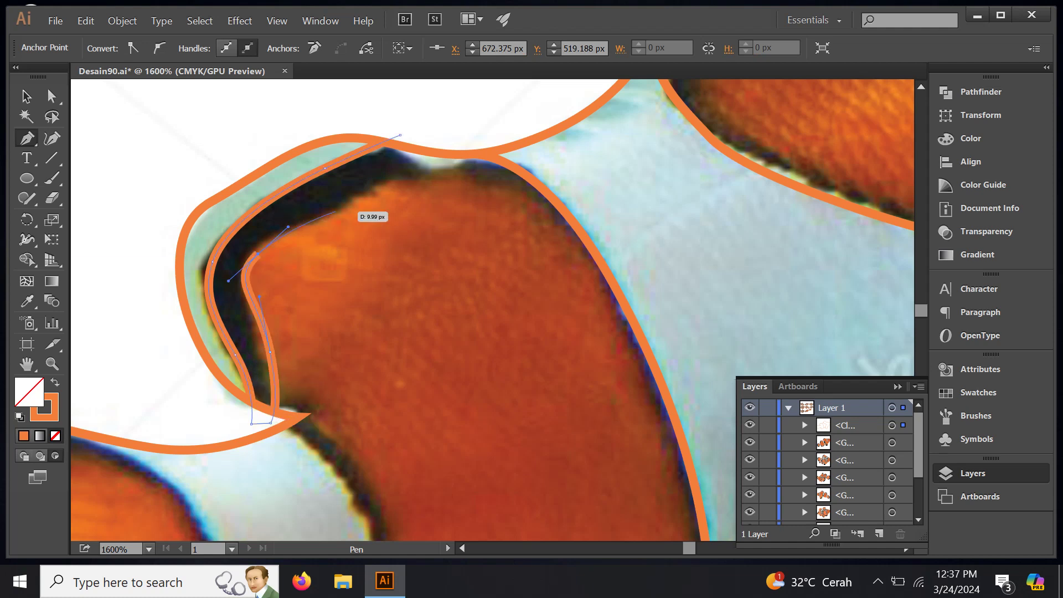
pyautogui.moveTo(429, 161); pyautogui.dragTo(450, 132)
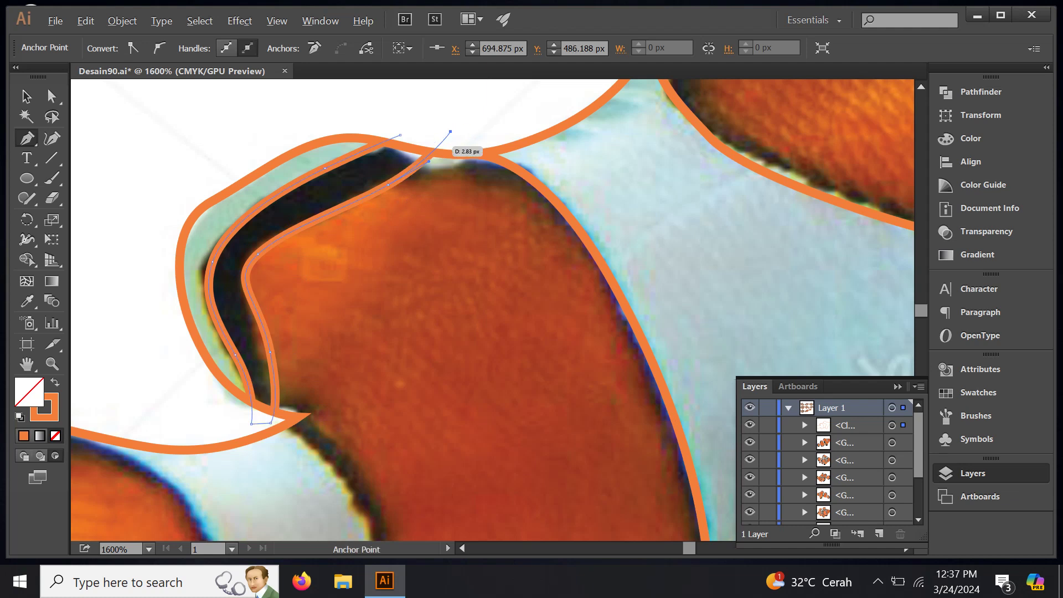
pyautogui.hotkey('ctrl', 'z')
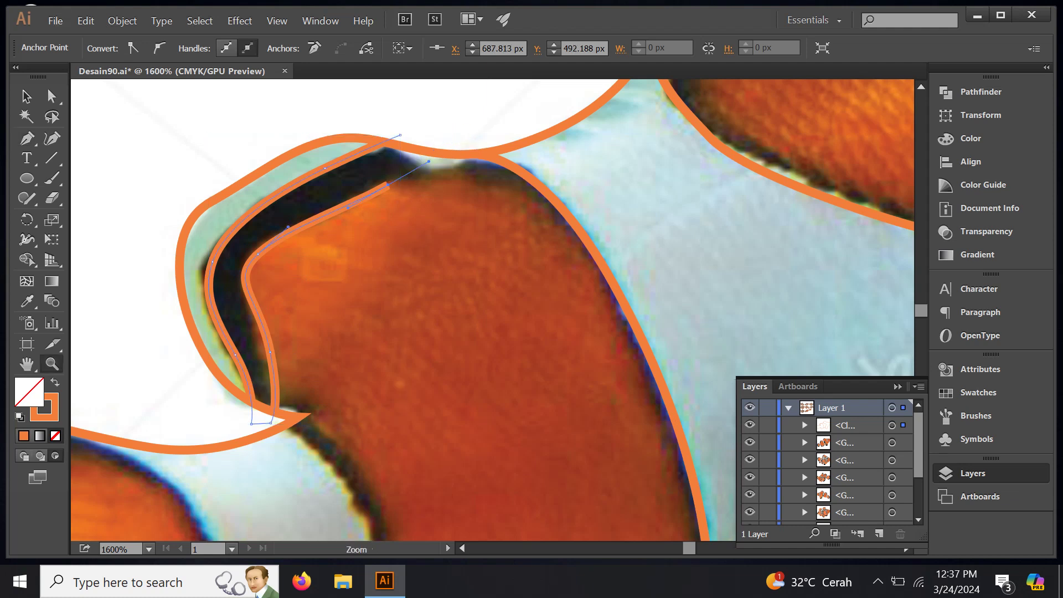
pyautogui.press('p')
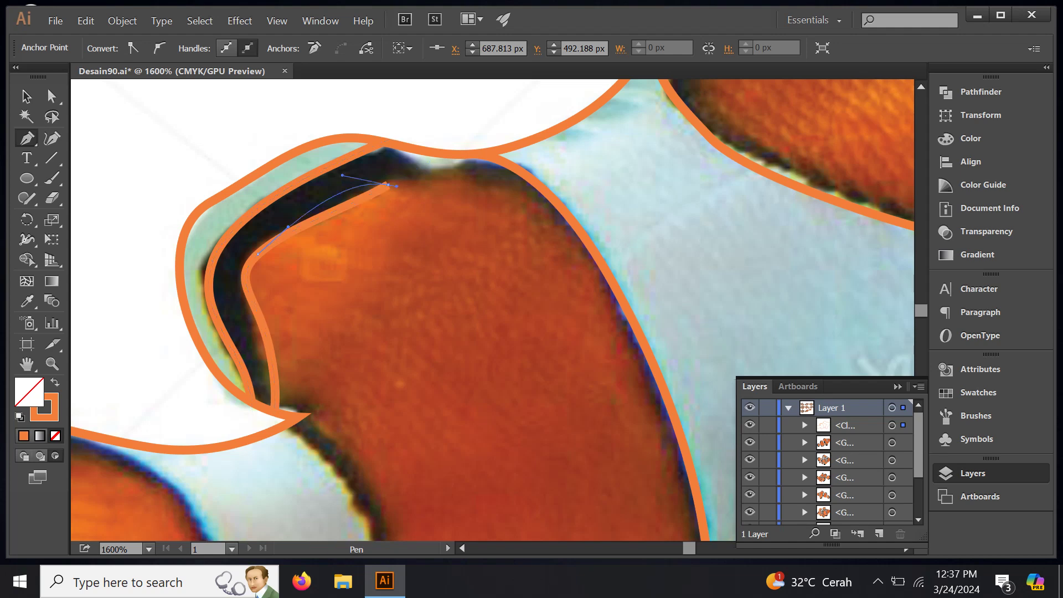
pyautogui.moveTo(422, 166); pyautogui.dragTo(438, 140)
pyautogui.hotkey('ctrl', '-')
pyautogui.hotkey('ctrl', '-')
pyautogui.hotkey('ctrl', '-')
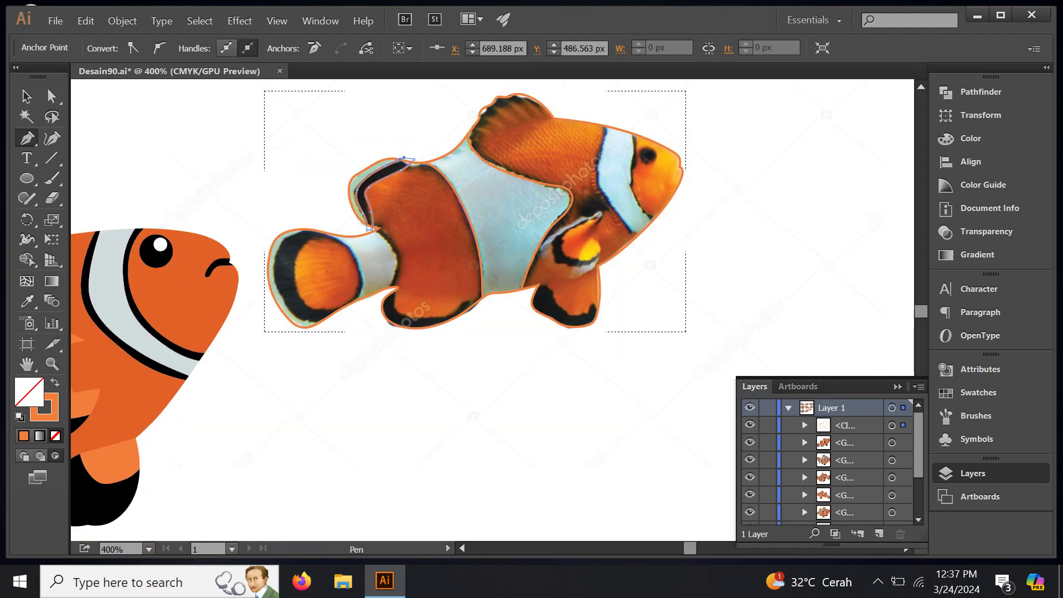
# Step: Trace the tail-side white band's left edge, bottom notch, right edge and top with the Pen
pyautogui.hotkey('ctrl', '+')
pyautogui.hotkey('ctrl', '+')
pyautogui.hotkey('ctrl', '+')
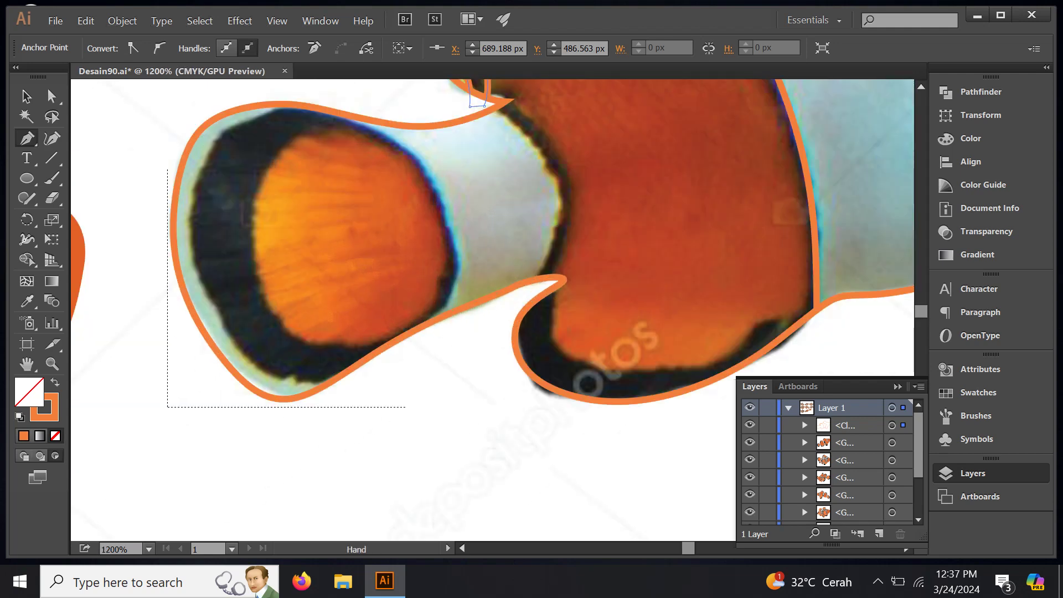
pyautogui.moveTo(493, 269); pyautogui.dragTo(521, 297)
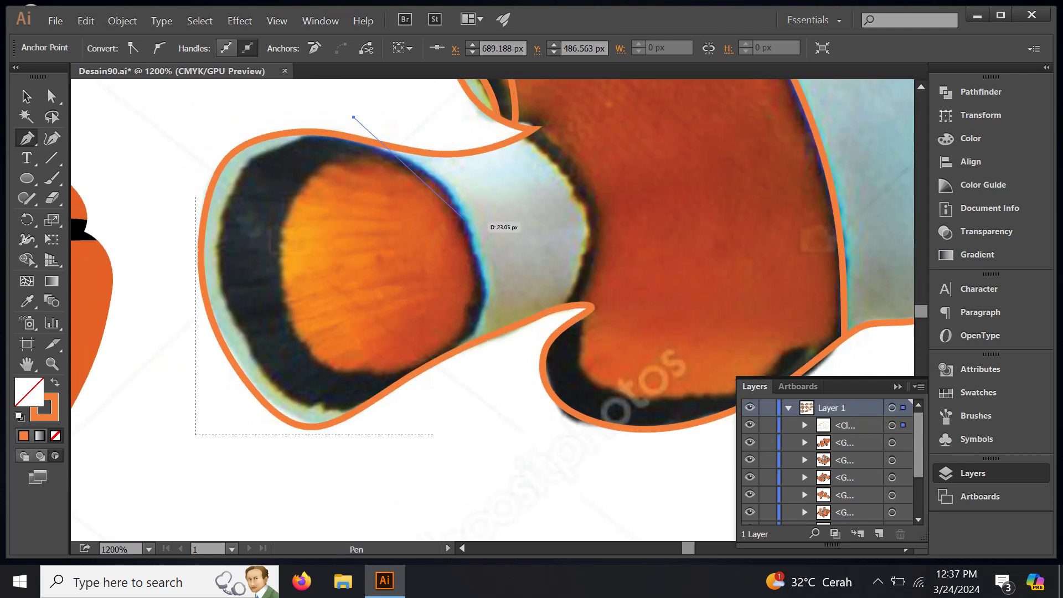
pyautogui.click(469, 226)
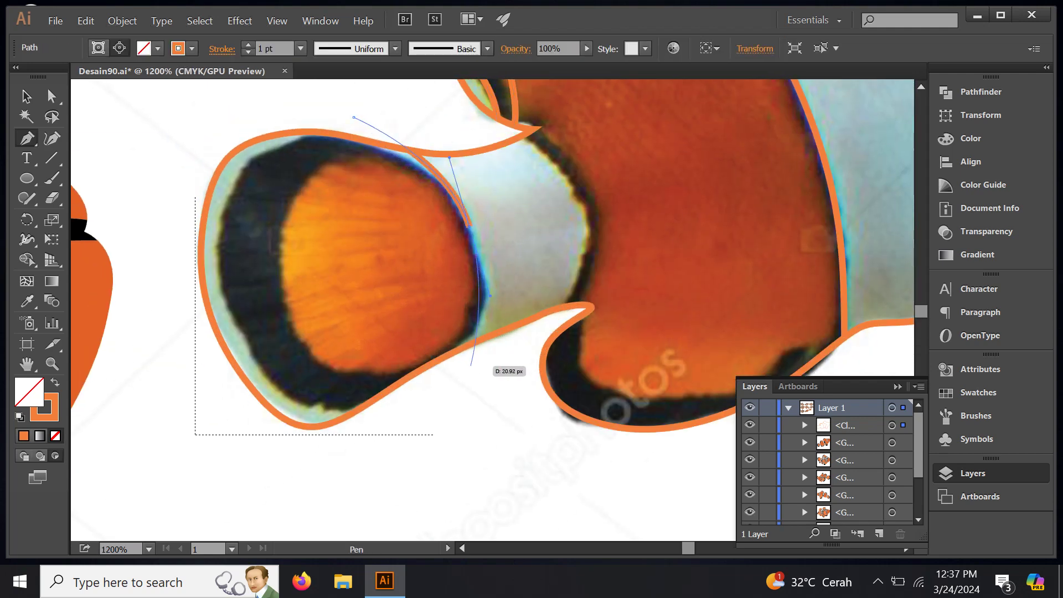
pyautogui.moveTo(469, 366); pyautogui.dragTo(566, 305)
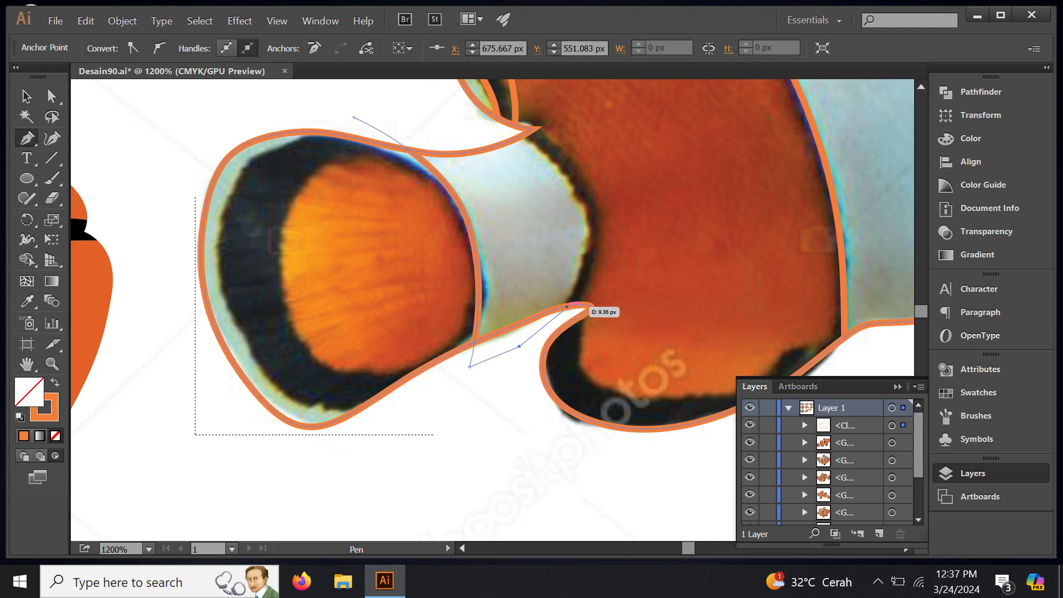
pyautogui.click(590, 237)
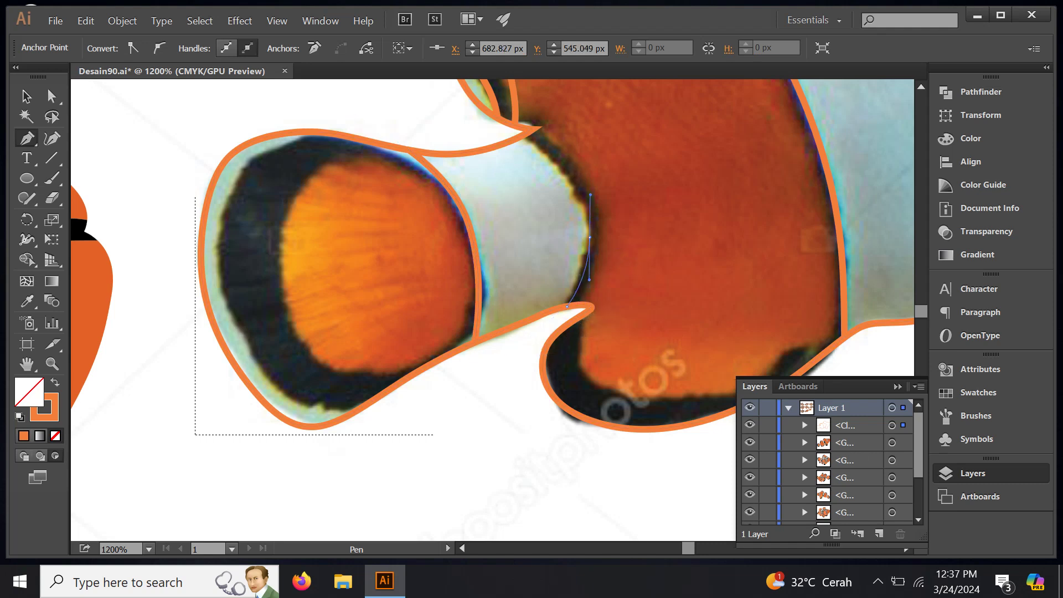
pyautogui.moveTo(520, 134); pyautogui.dragTo(524, 136)
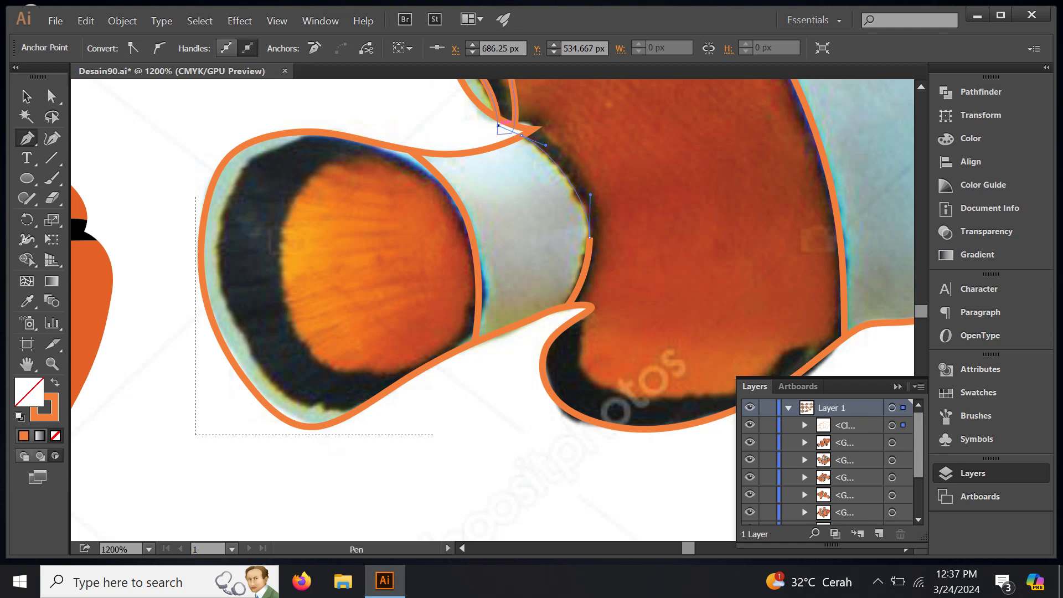
pyautogui.moveTo(444, 134); pyautogui.dragTo(361, 109)
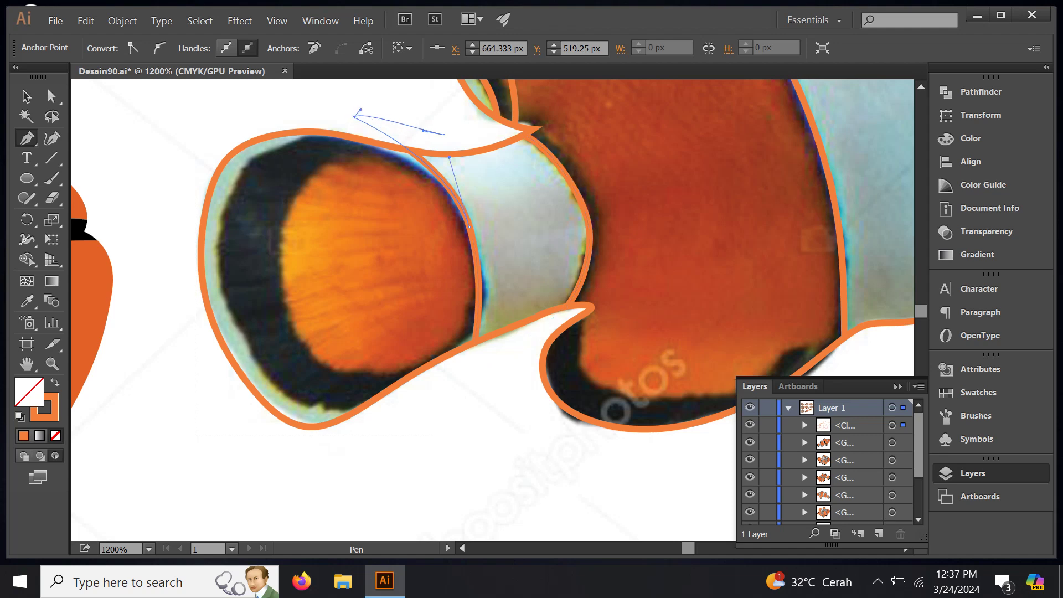
pyautogui.moveTo(553, 332)
pyautogui.mouseDown()
pyautogui.moveTo(508, 333)
pyautogui.moveTo(393, 296)
pyautogui.mouseUp()
pyautogui.scroll(1, 436, 234)
# Step: Start the rear lower fin path along its top edge, pointed tip and inner edge
pyautogui.scroll(1, 436, 234)
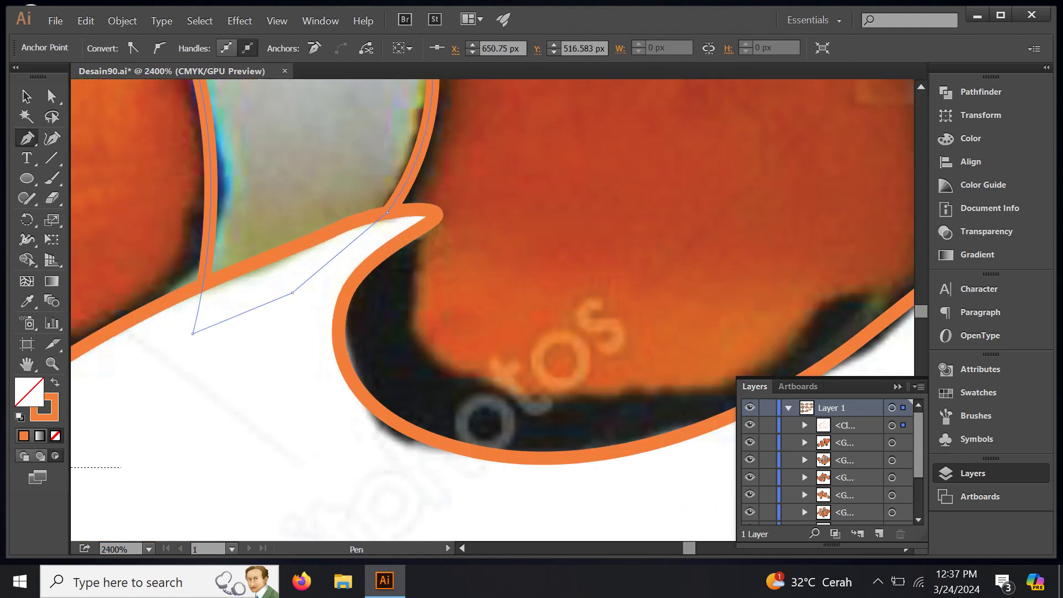
pyautogui.click(314, 308)
pyautogui.moveTo(367, 241); pyautogui.dragTo(384, 229)
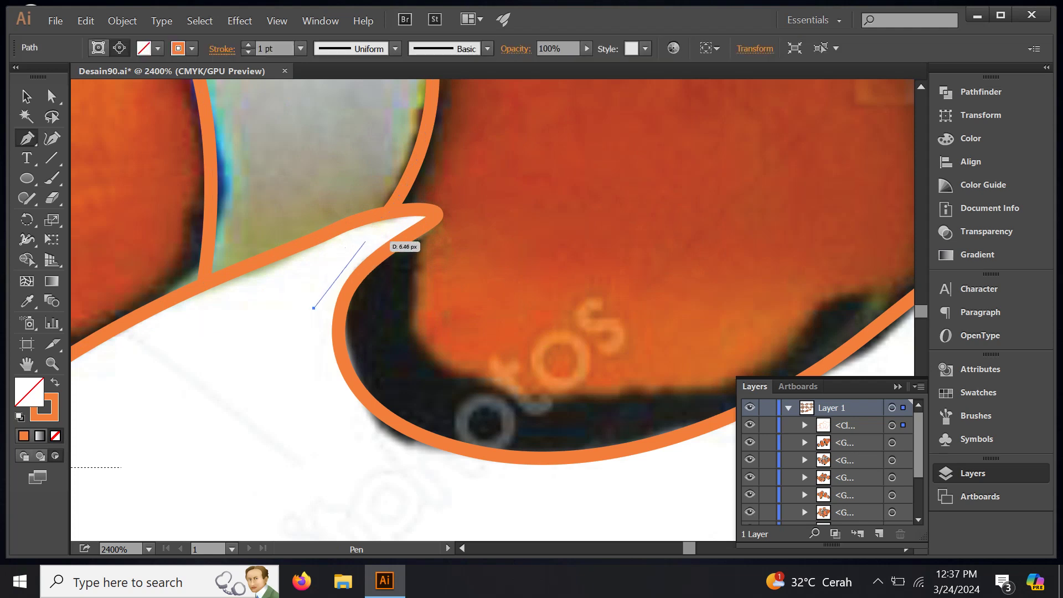
pyautogui.click(415, 223)
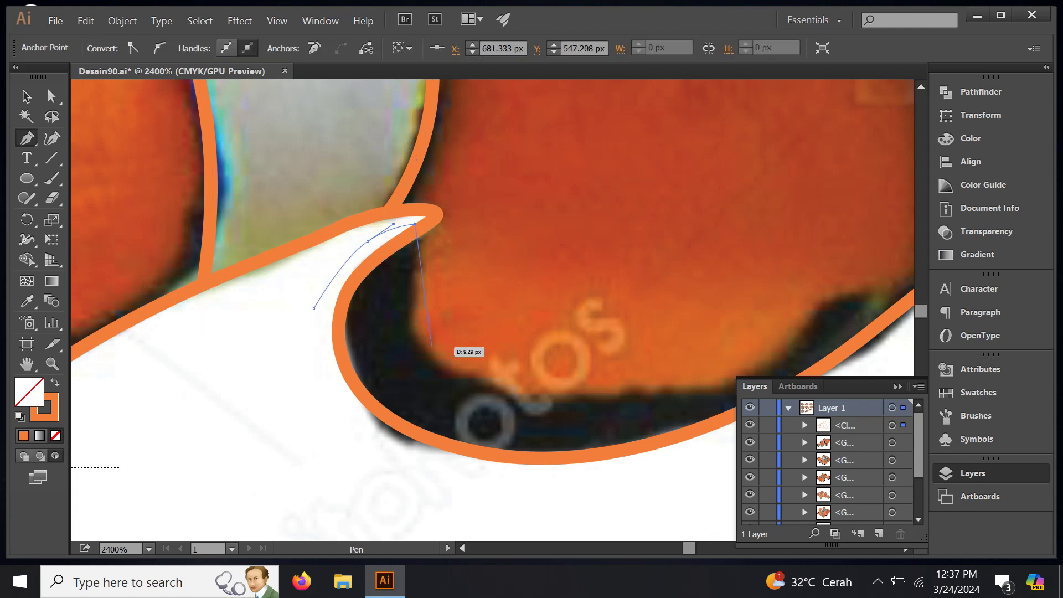
pyautogui.moveTo(444, 363); pyautogui.dragTo(497, 398)
pyautogui.moveTo(608, 388); pyautogui.dragTo(435, 340)
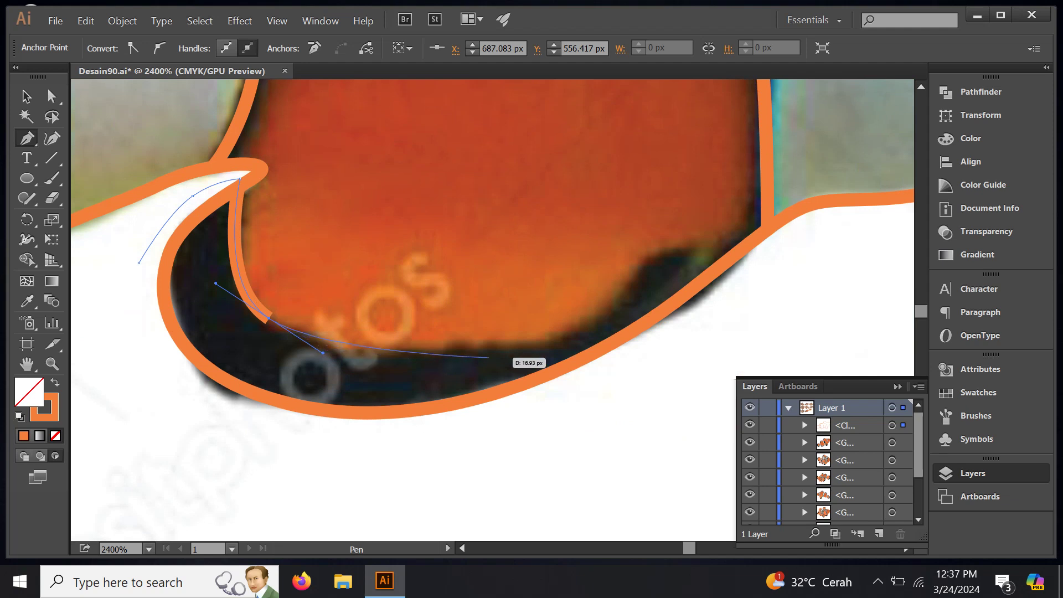
pyautogui.moveTo(516, 343); pyautogui.dragTo(604, 320)
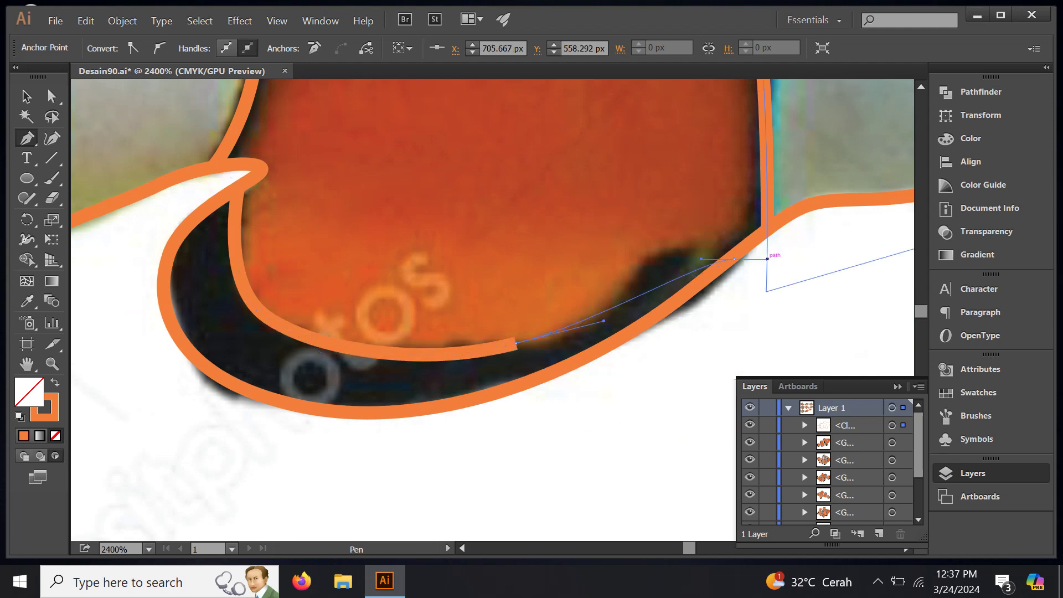
# Step: Trace the fin's outer edge back and close the path at its start anchor
pyautogui.moveTo(734, 259); pyautogui.dragTo(768, 259)
pyautogui.moveTo(634, 385); pyautogui.dragTo(750, 260)
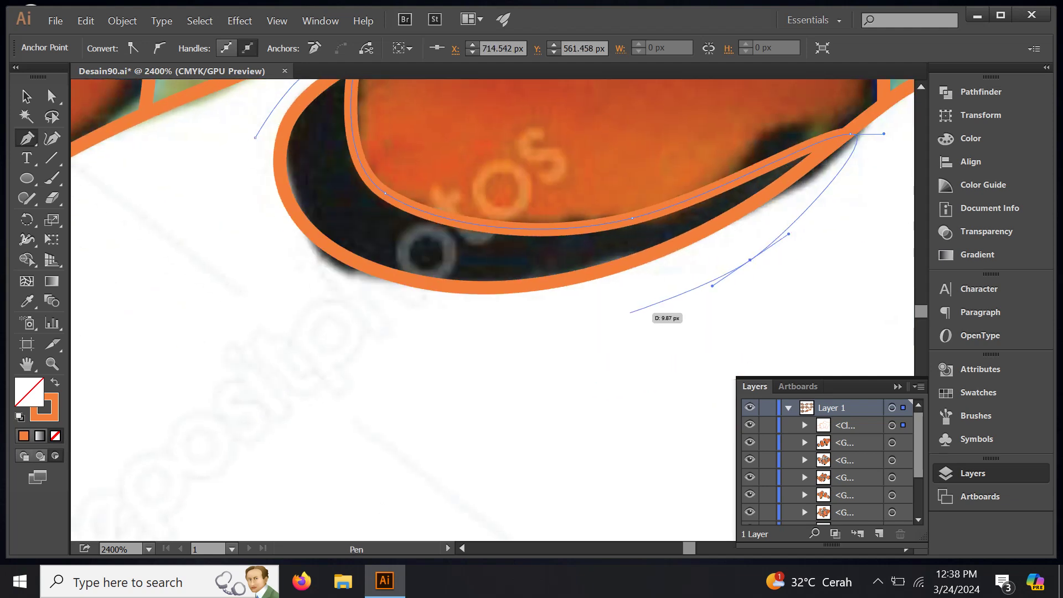
pyautogui.moveTo(508, 319); pyautogui.dragTo(375, 308)
pyautogui.moveTo(266, 246)
pyautogui.mouseDown()
pyautogui.moveTo(351, 356)
pyautogui.moveTo(323, 295)
pyautogui.mouseUp()
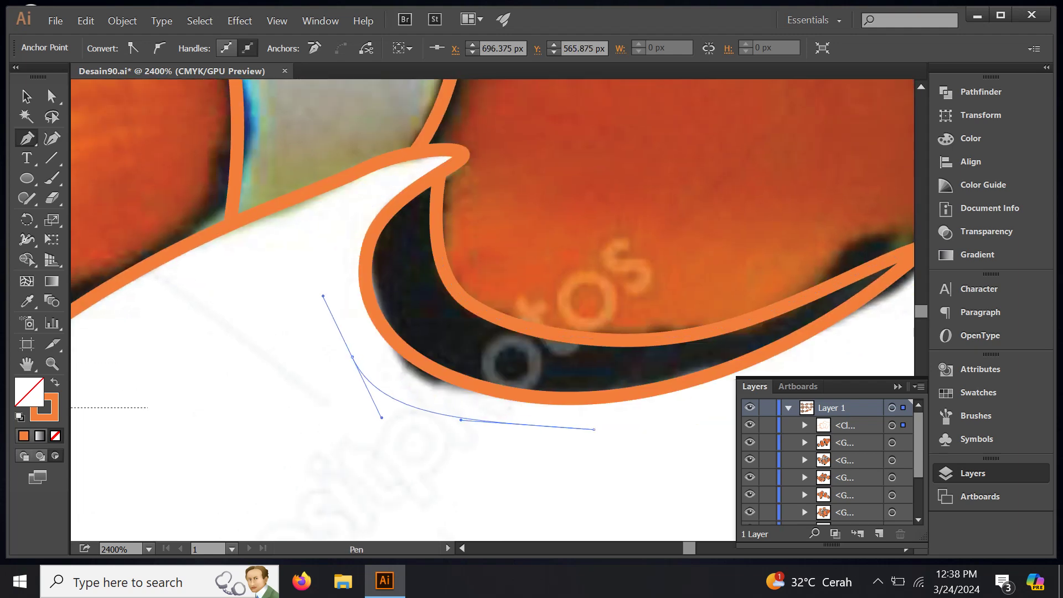
pyautogui.click(340, 249)
pyautogui.scroll(-6, 341, 249)
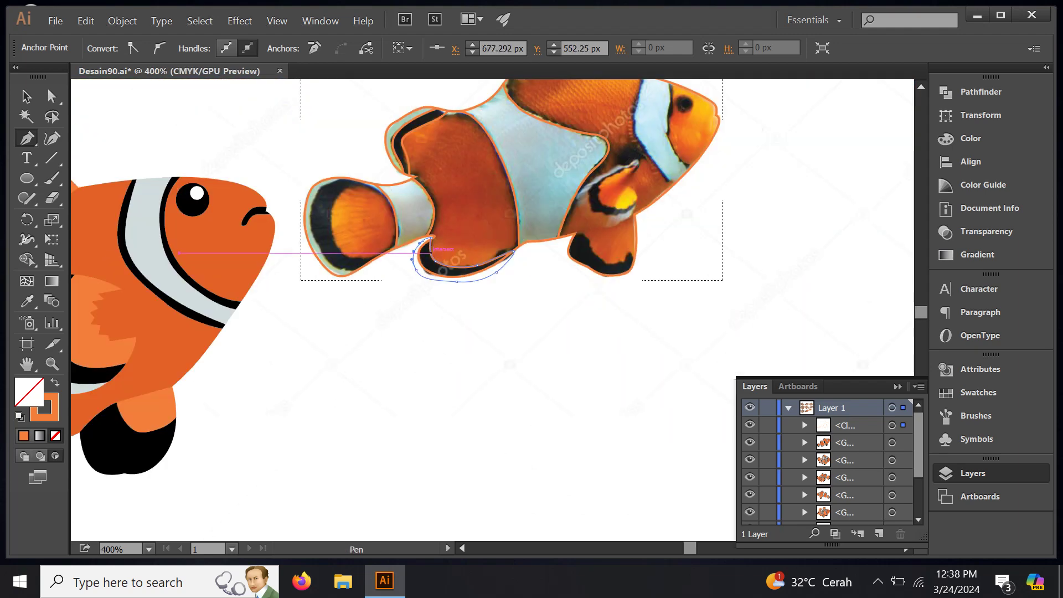
pyautogui.scroll(2, 340, 248)
# Step: Outline the orange belly fin with curved anchors following its wavy black border
pyautogui.scroll(3, 528, 271)
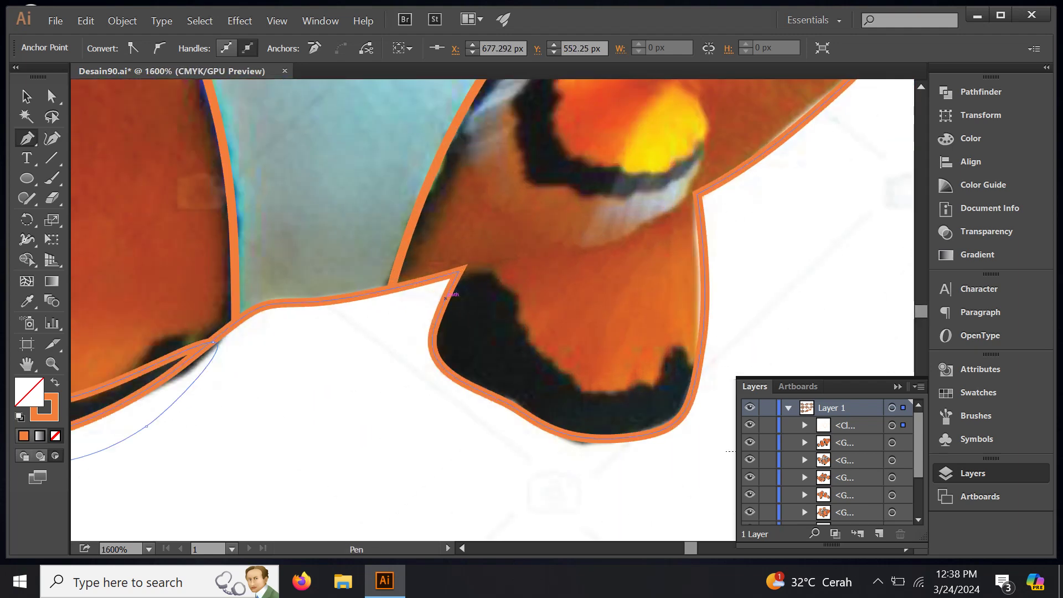
pyautogui.moveTo(459, 271)
pyautogui.mouseDown()
pyautogui.moveTo(608, 239)
pyautogui.moveTo(680, 206)
pyautogui.moveTo(732, 240)
pyautogui.mouseUp()
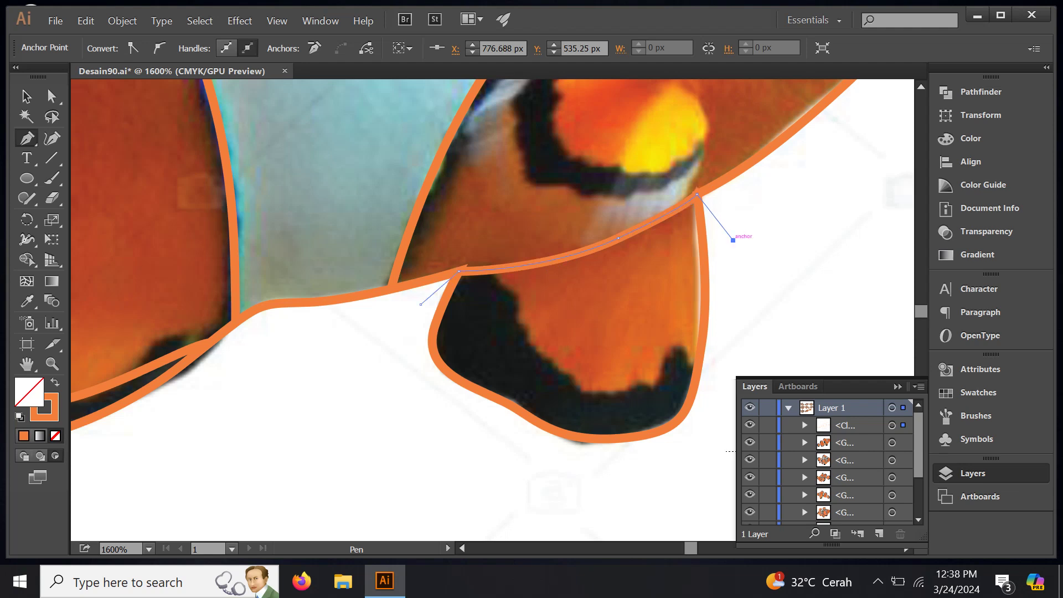
pyautogui.scroll(-3, 732, 239)
pyautogui.moveTo(671, 285); pyautogui.dragTo(723, 305)
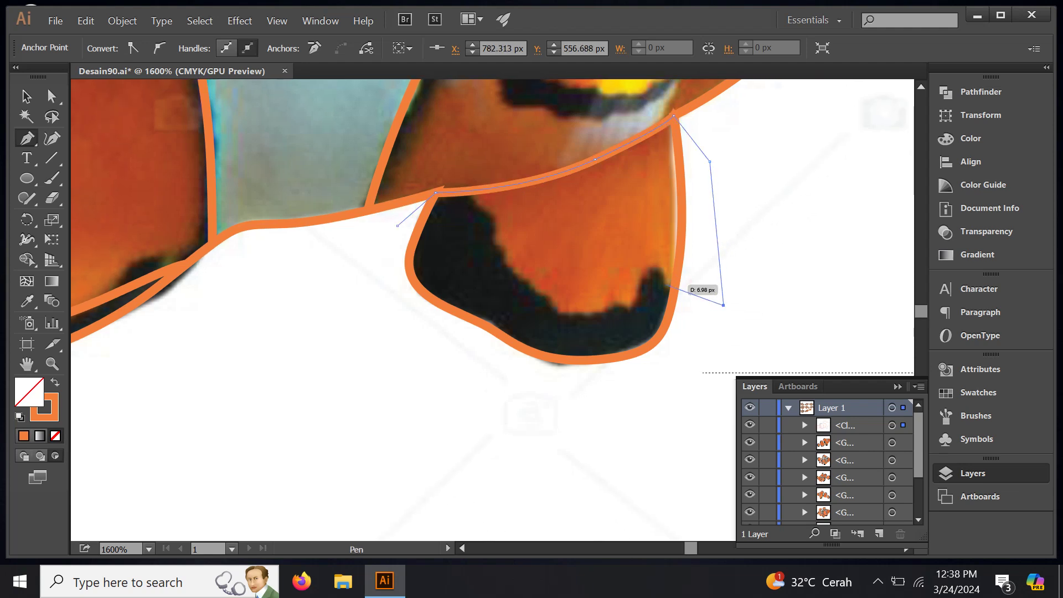
pyautogui.moveTo(665, 282); pyautogui.dragTo(656, 258)
pyautogui.moveTo(617, 293); pyautogui.dragTo(561, 321)
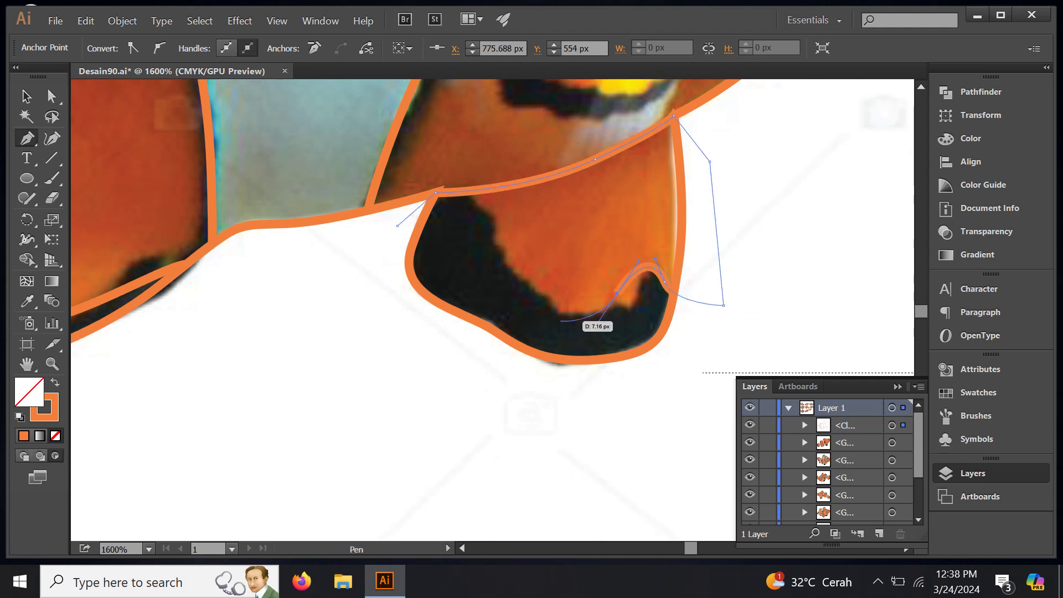
pyautogui.moveTo(520, 273)
pyautogui.mouseDown()
pyautogui.moveTo(498, 238)
pyautogui.moveTo(445, 208)
pyautogui.moveTo(397, 225)
pyautogui.mouseUp()
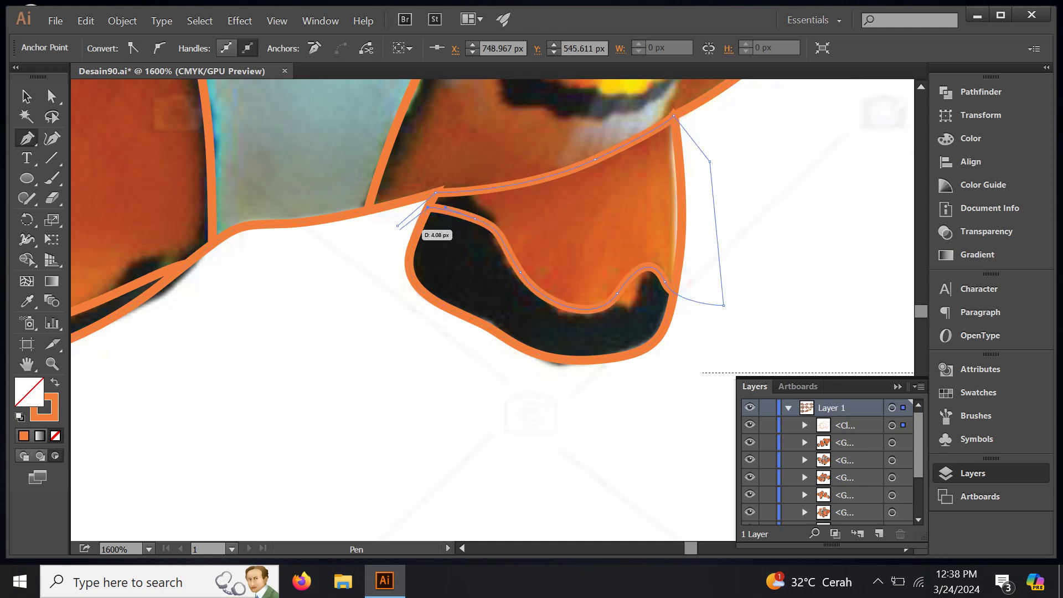
pyautogui.hotkey('ctrl', '-')
pyautogui.hotkey('ctrl', '-')
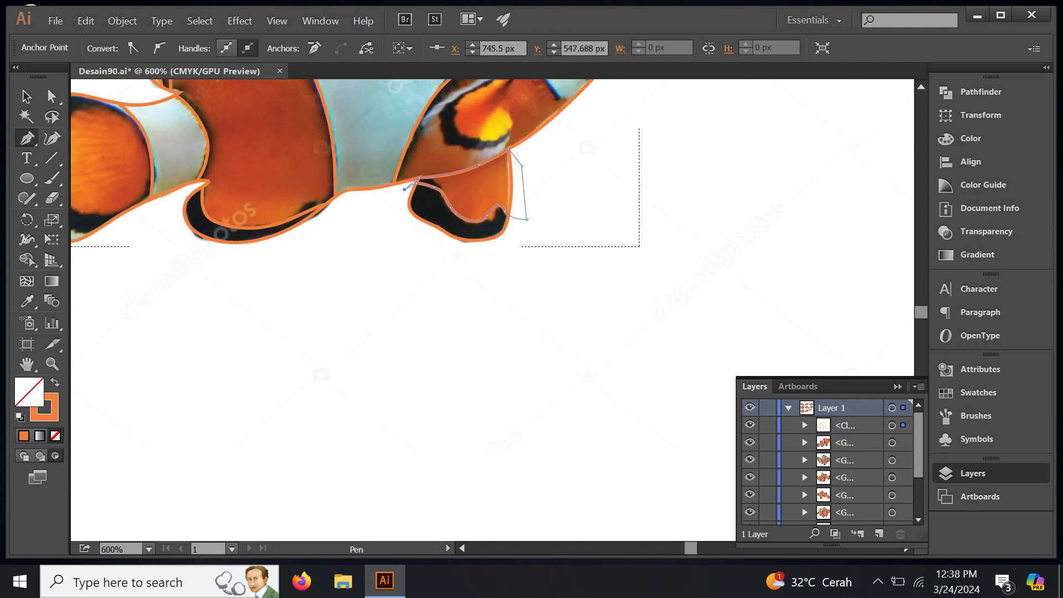
pyautogui.hotkey('ctrl', '-')
# Step: Trace the white band behind the eye with a curved Pen path, top down around its bottom
pyautogui.moveTo(449, 307); pyautogui.dragTo(448, 315)
pyautogui.moveTo(465, 200); pyautogui.dragTo(406, 317)
pyautogui.hotkey('ctrl', '+')
pyautogui.hotkey('ctrl', '+')
pyautogui.hotkey('ctrl', '+')
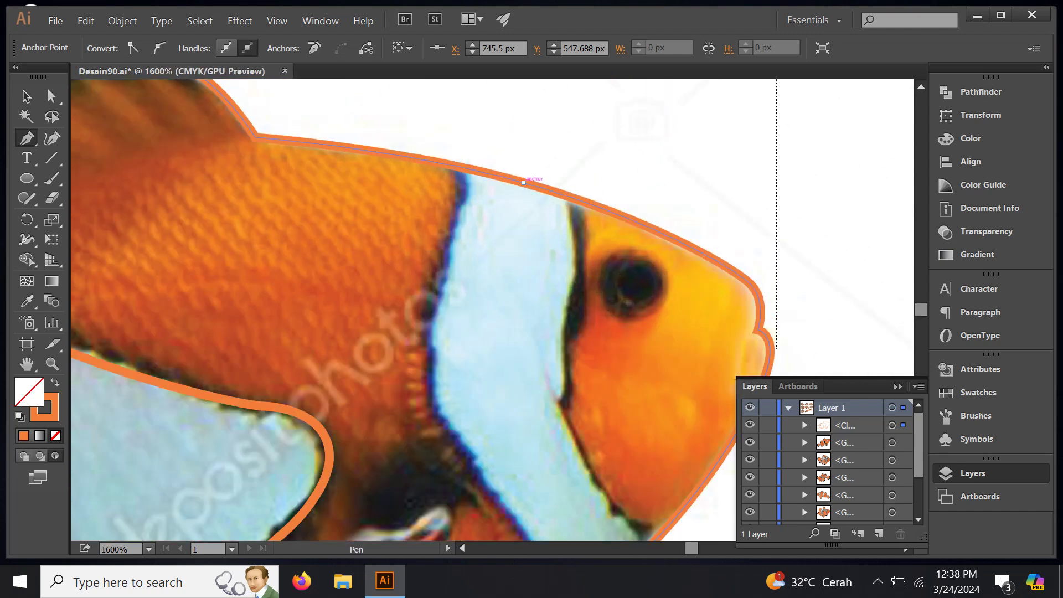
pyautogui.moveTo(453, 245)
pyautogui.mouseDown()
pyautogui.moveTo(435, 327)
pyautogui.moveTo(401, 180)
pyautogui.mouseUp()
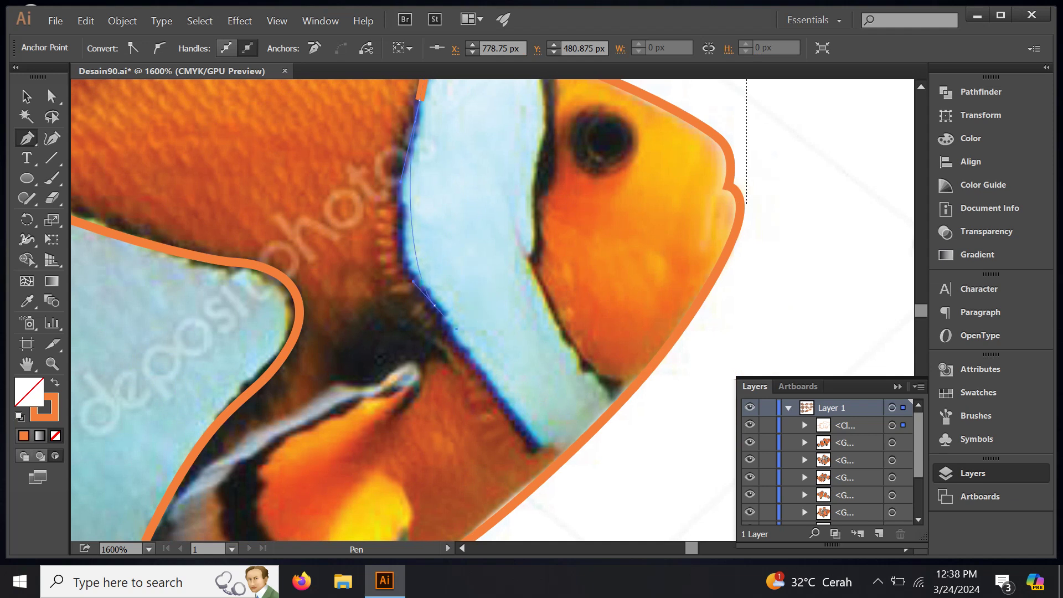
pyautogui.moveTo(434, 303); pyautogui.dragTo(479, 382)
pyautogui.moveTo(565, 448)
pyautogui.mouseDown()
pyautogui.moveTo(557, 462)
pyautogui.moveTo(535, 276)
pyautogui.moveTo(505, 144)
pyautogui.moveTo(510, 391)
pyautogui.moveTo(493, 236)
pyautogui.moveTo(520, 304)
pyautogui.moveTo(513, 335)
pyautogui.mouseUp()
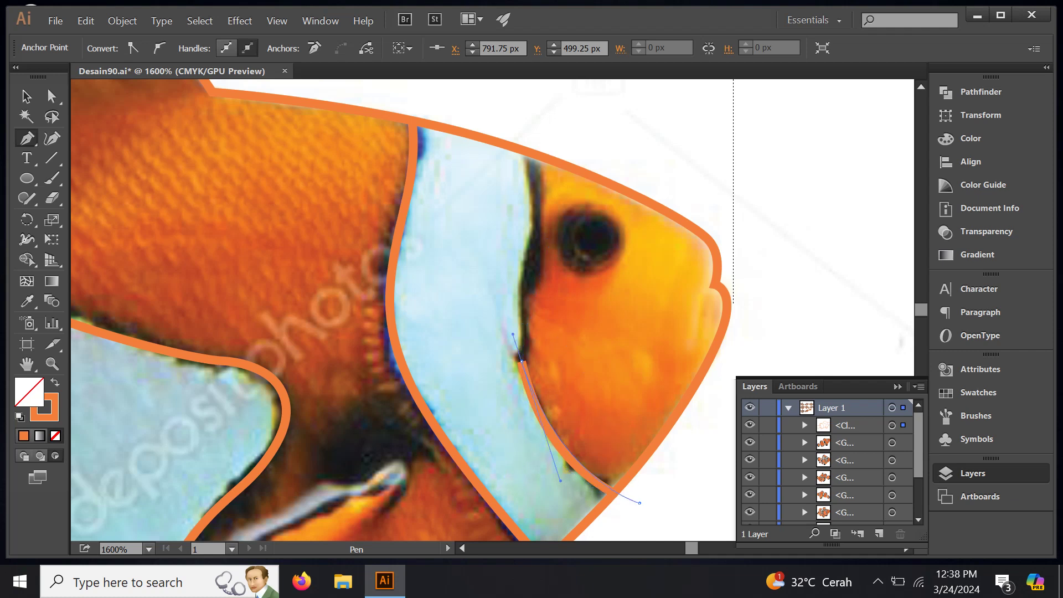
pyautogui.moveTo(536, 196); pyautogui.dragTo(533, 119)
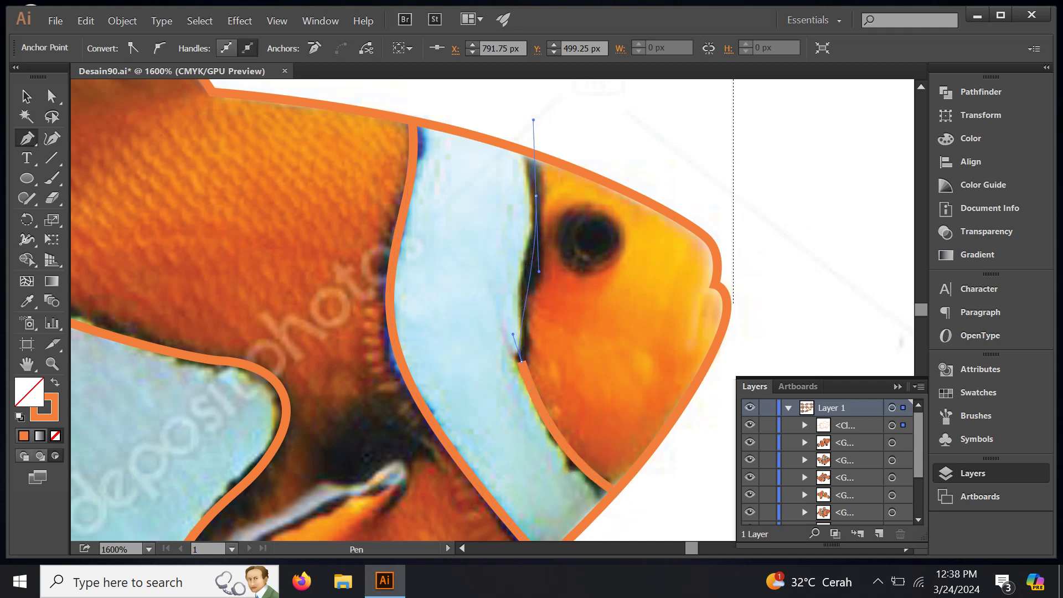
pyautogui.scroll(3, 533, 166)
pyautogui.moveTo(510, 190); pyautogui.dragTo(398, 176)
pyautogui.hotkey('ctrl', '-')
pyautogui.hotkey('ctrl', '-')
pyautogui.hotkey('ctrl', '-')
pyautogui.hotkey('ctrl', '-')
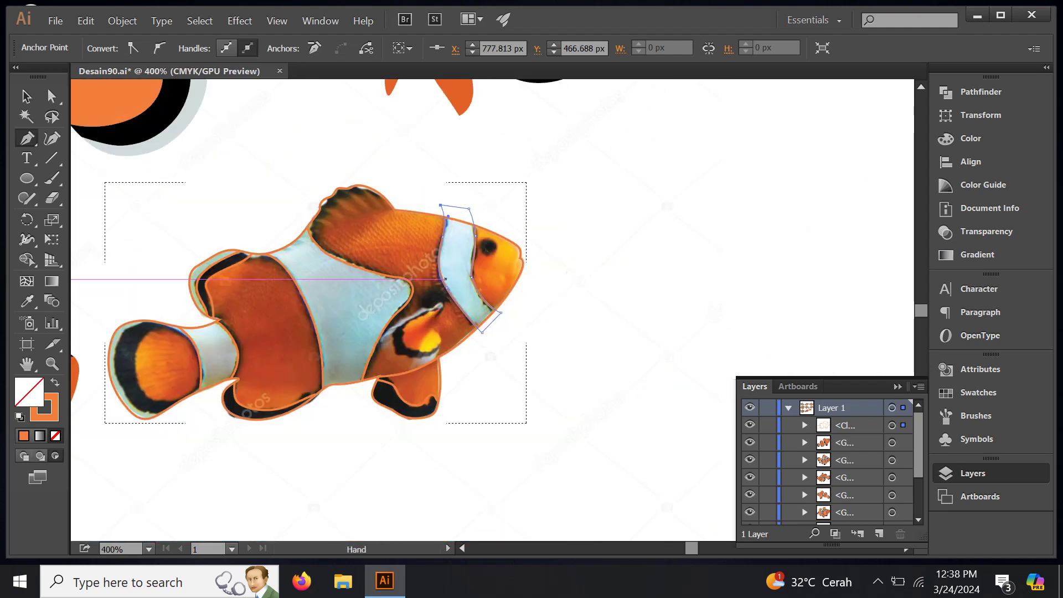
pyautogui.click(891, 425)
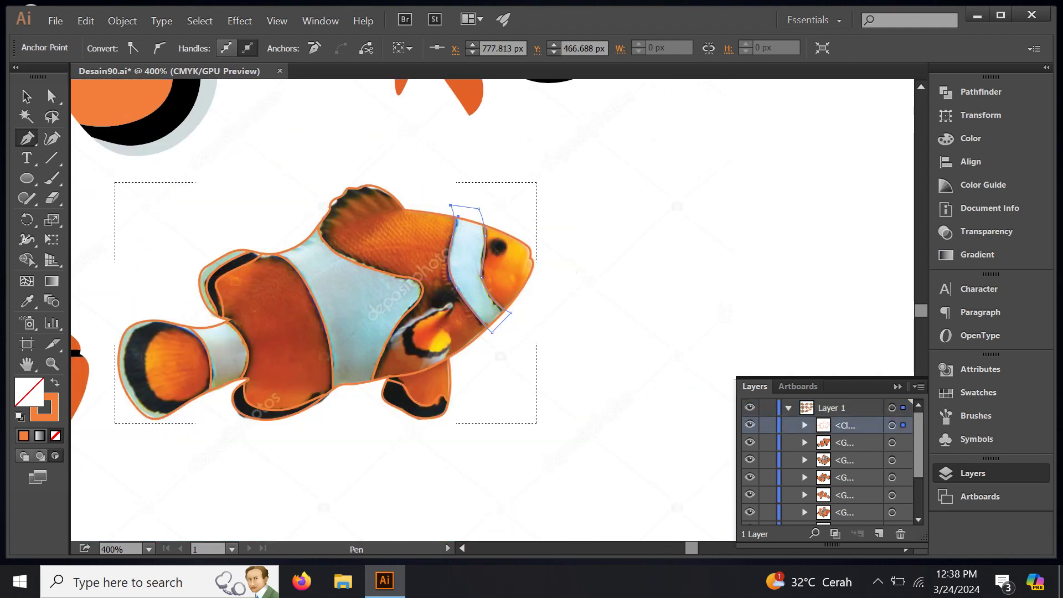
# Step: Release the fish's clipping mask and expand the group in the Layers panel
pyautogui.press('F7')
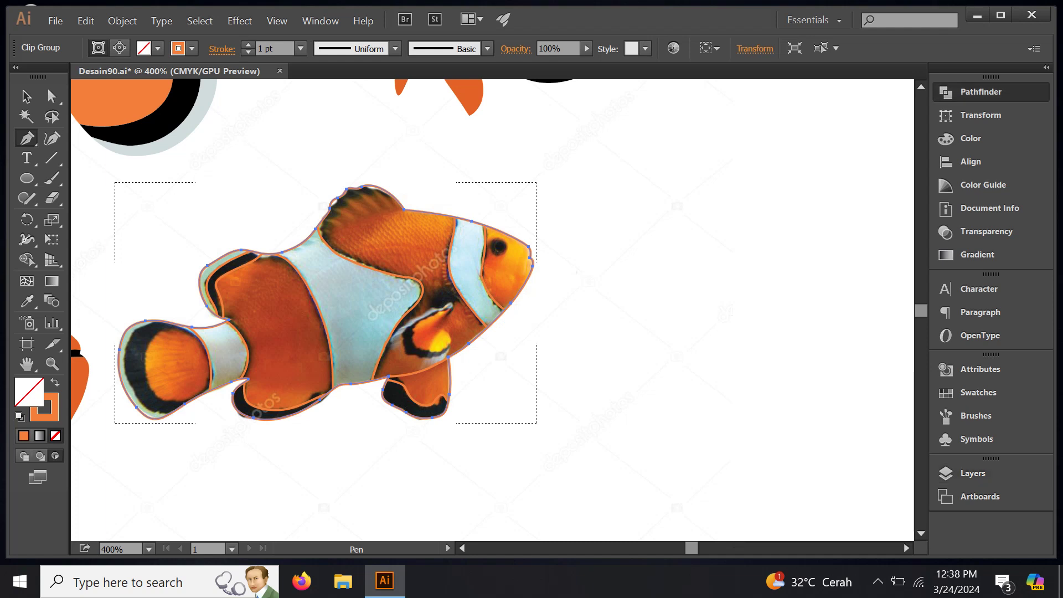
pyautogui.hotkey('shift', 'ctrl', 'F9')
pyautogui.hotkey('ctrl', 'alt', '7')
pyautogui.click(966, 91)
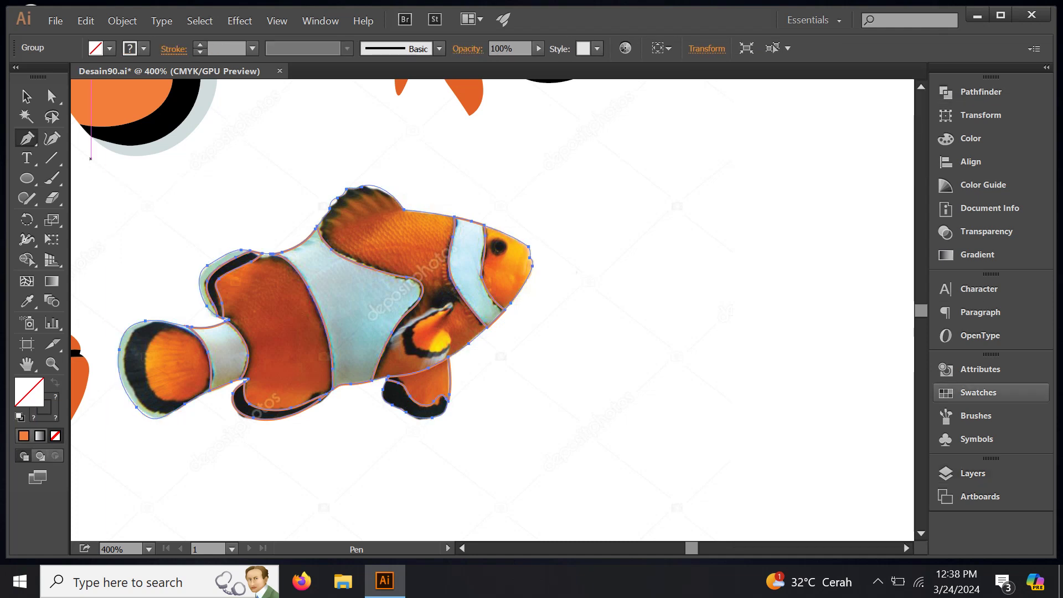
pyautogui.click(973, 473)
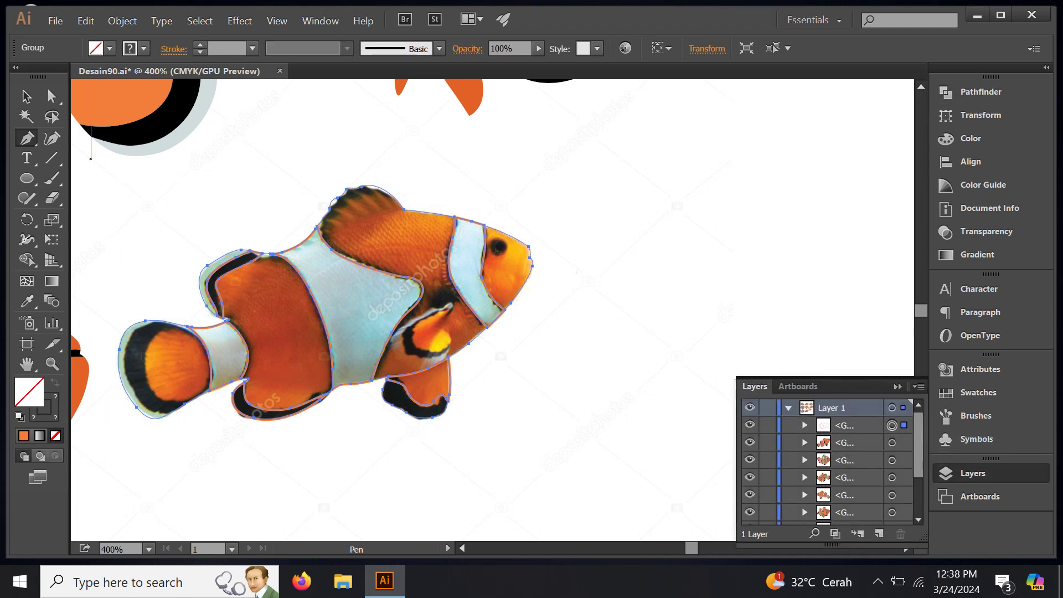
pyautogui.click(805, 425)
# Step: Fill the head stripe path with the photo's light grey using the Eyedropper
pyautogui.keyDown('ctrl'); pyautogui.click(453, 249); pyautogui.keyUp('ctrl')
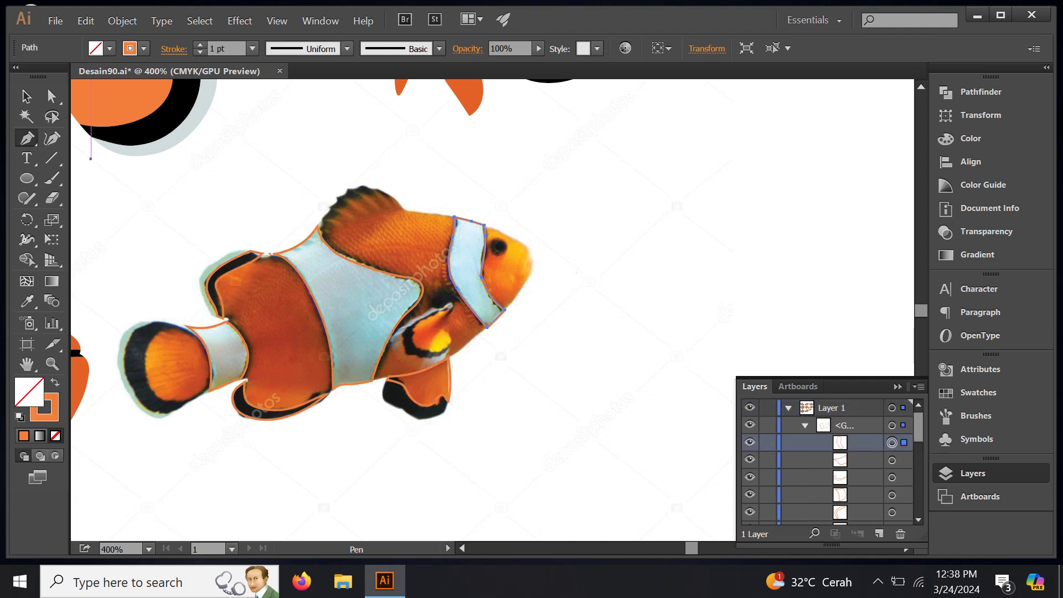
pyautogui.press('i')
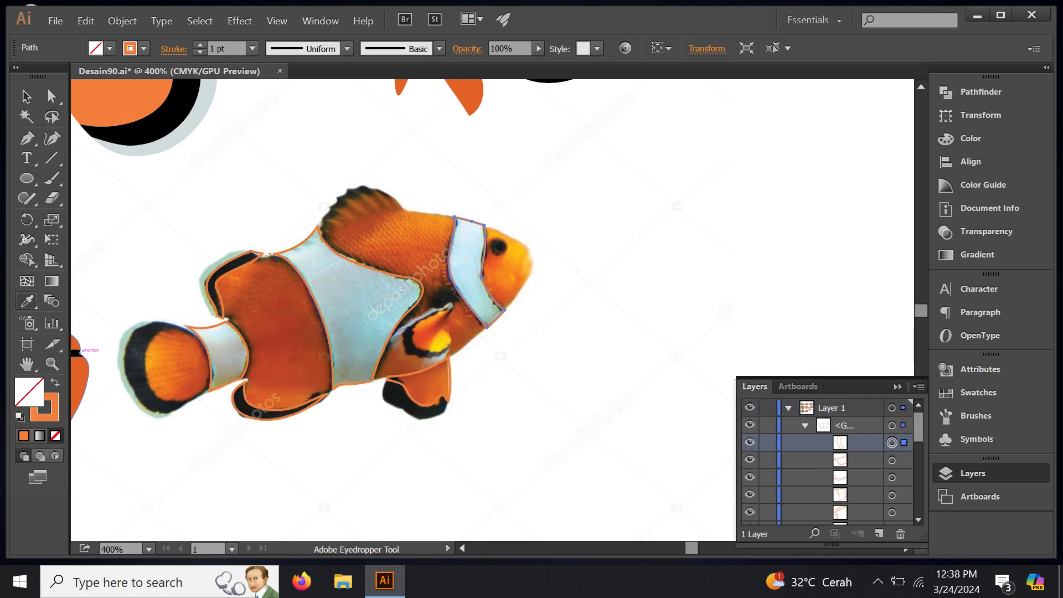
pyautogui.moveTo(196, 136); pyautogui.dragTo(260, 175)
pyautogui.click(261, 174)
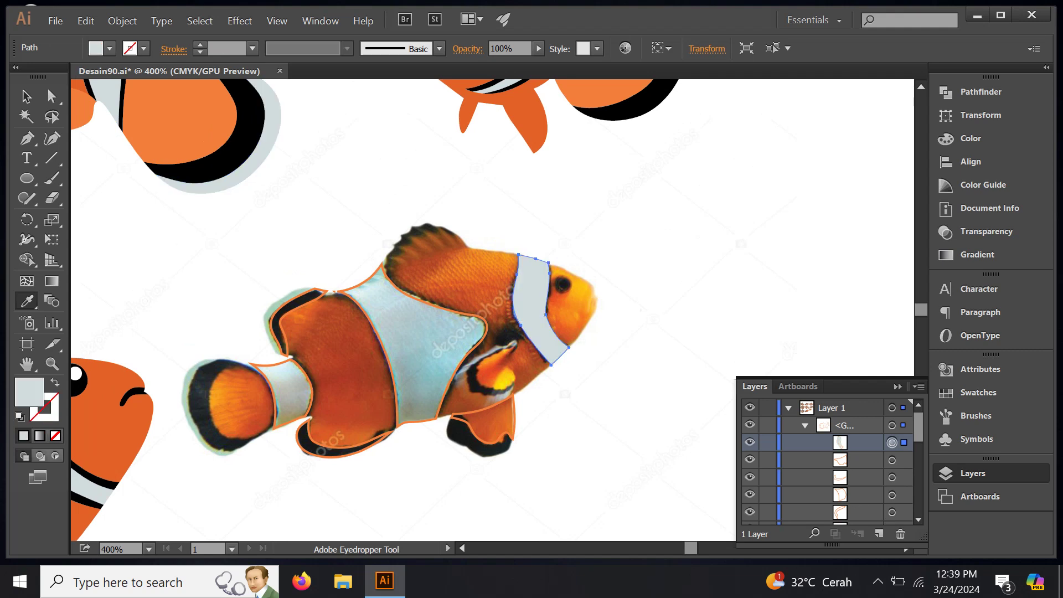
# Step: Trace a closed Pen stripe along the head band's eye-side edge
pyautogui.press('p')
pyautogui.scroll(2, 557, 327)
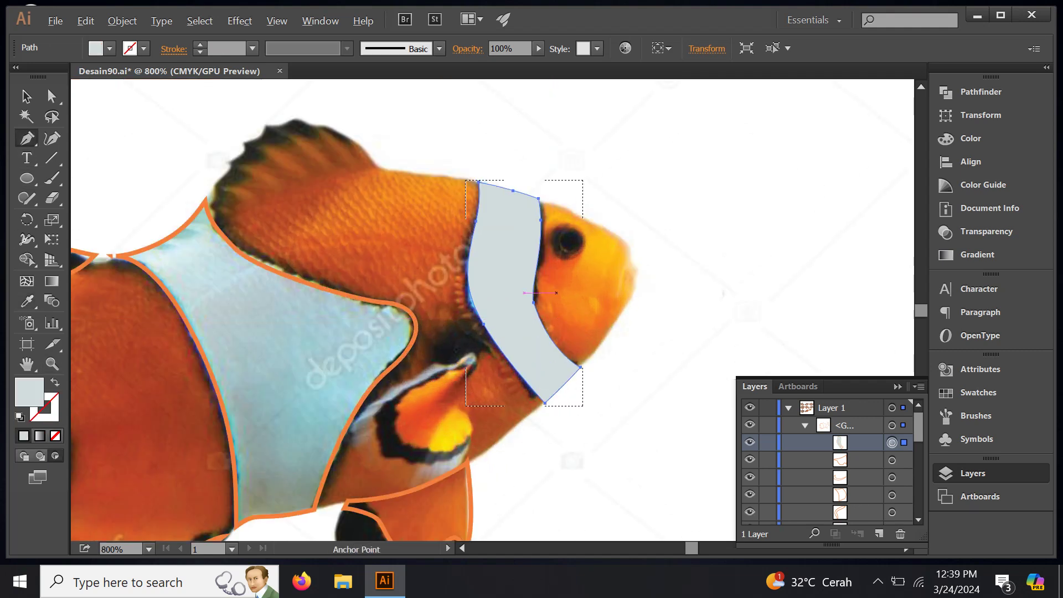
pyautogui.scroll(1, 706, 337)
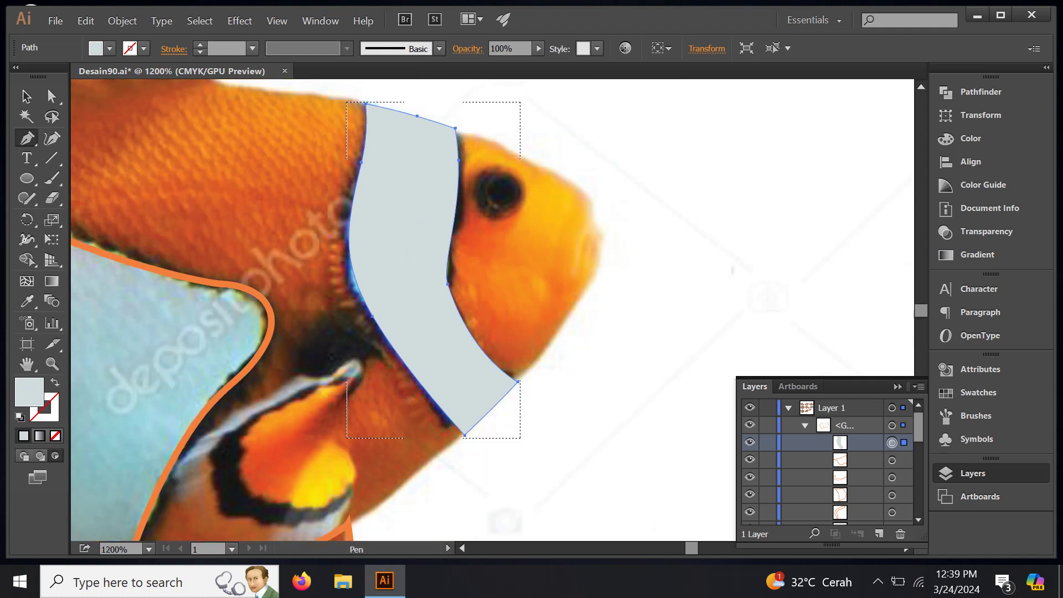
pyautogui.scroll(1, 337, 310)
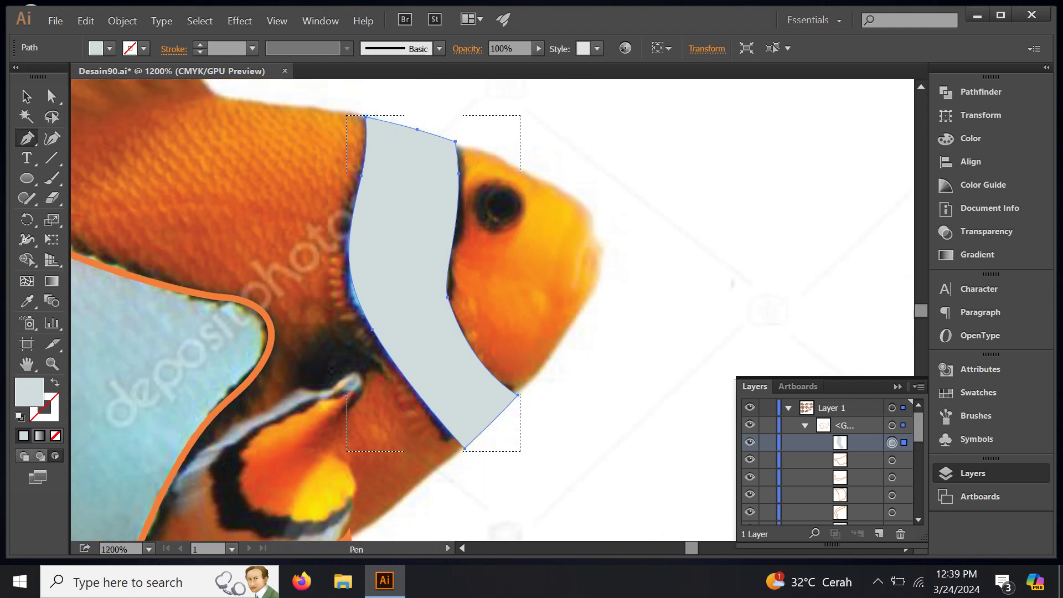
pyautogui.moveTo(441, 122); pyautogui.dragTo(433, 304)
pyautogui.moveTo(458, 348); pyautogui.dragTo(473, 365)
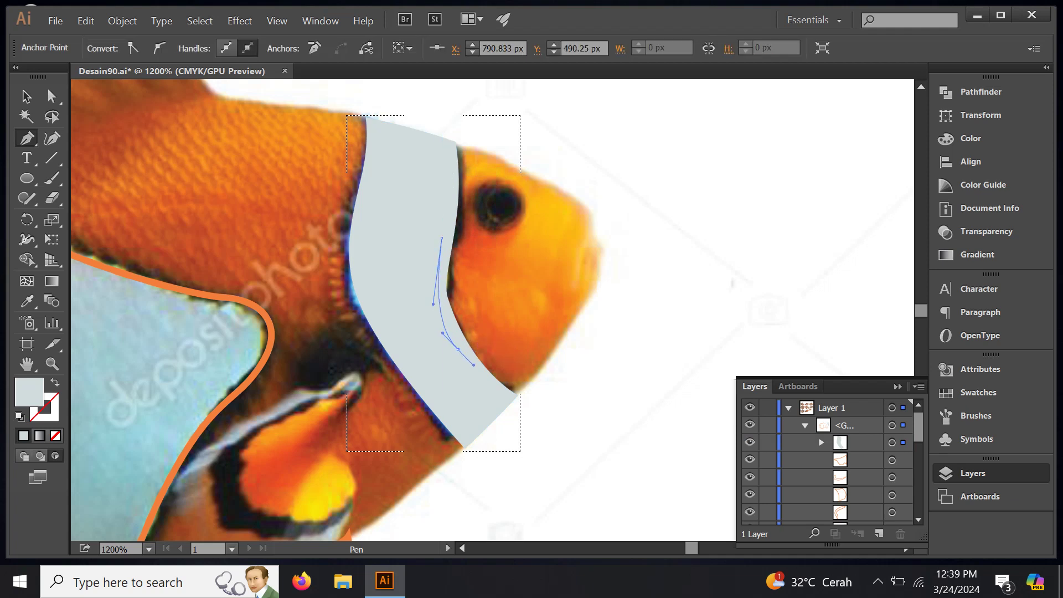
pyautogui.moveTo(516, 412); pyautogui.dragTo(496, 350)
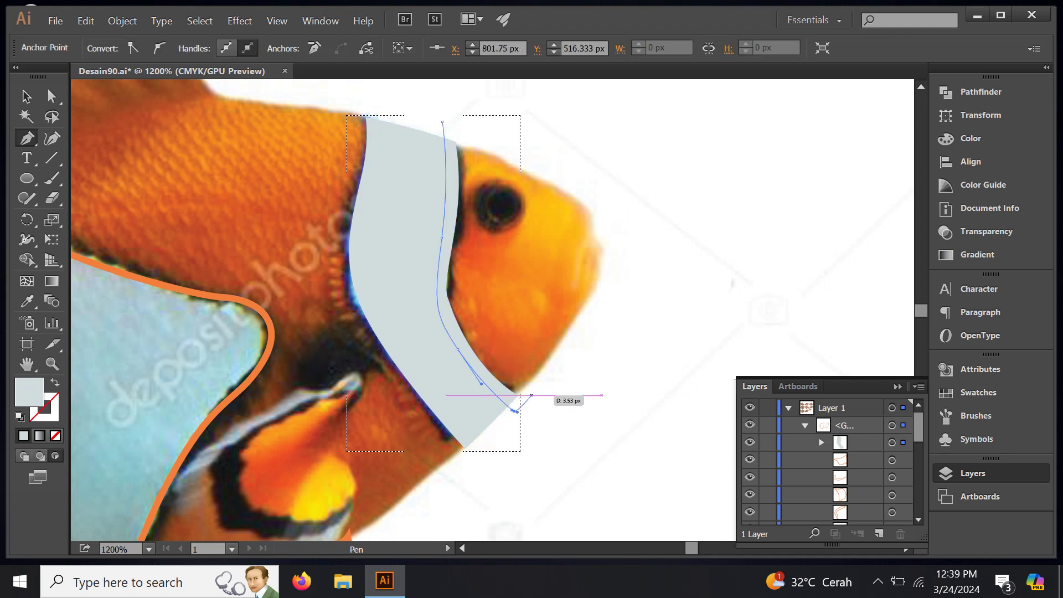
pyautogui.moveTo(472, 315); pyautogui.dragTo(468, 285)
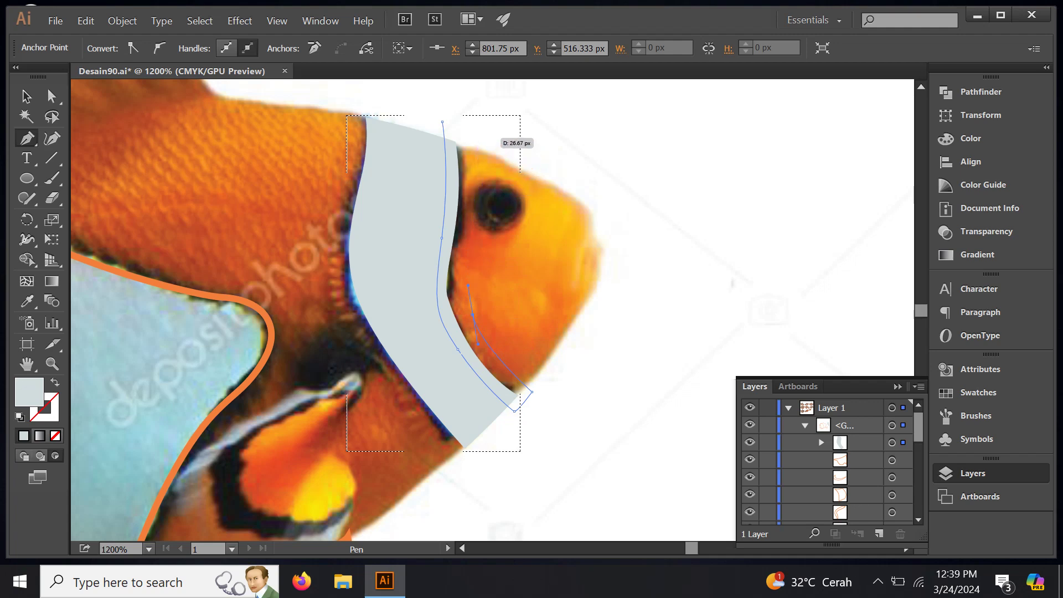
pyautogui.moveTo(449, 130); pyautogui.dragTo(442, 122)
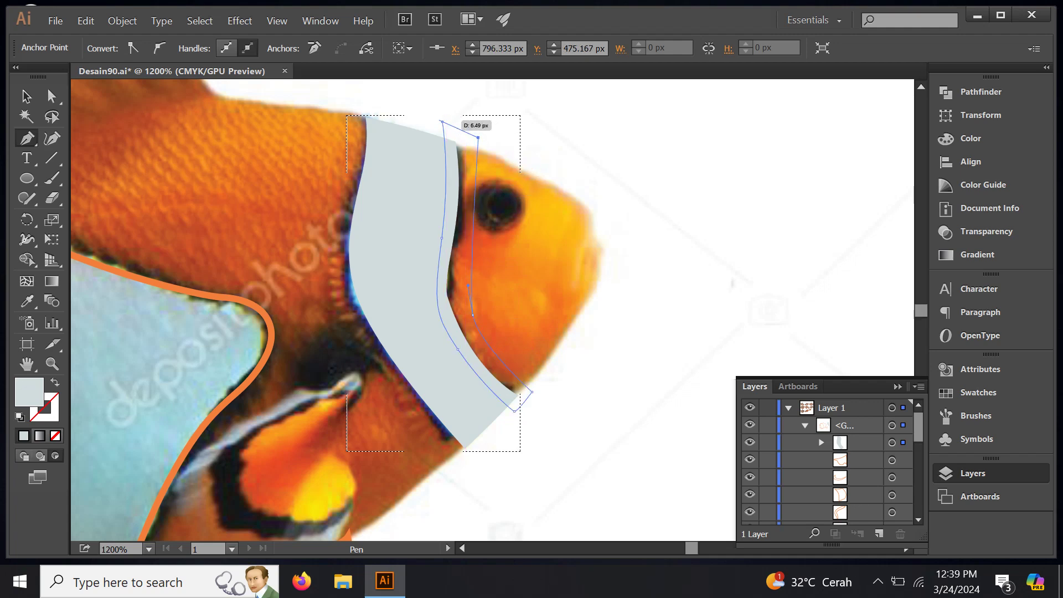
pyautogui.click(442, 121)
# Step: Fill the new stripe with black sampled from the cartoon fish
pyautogui.press('i')
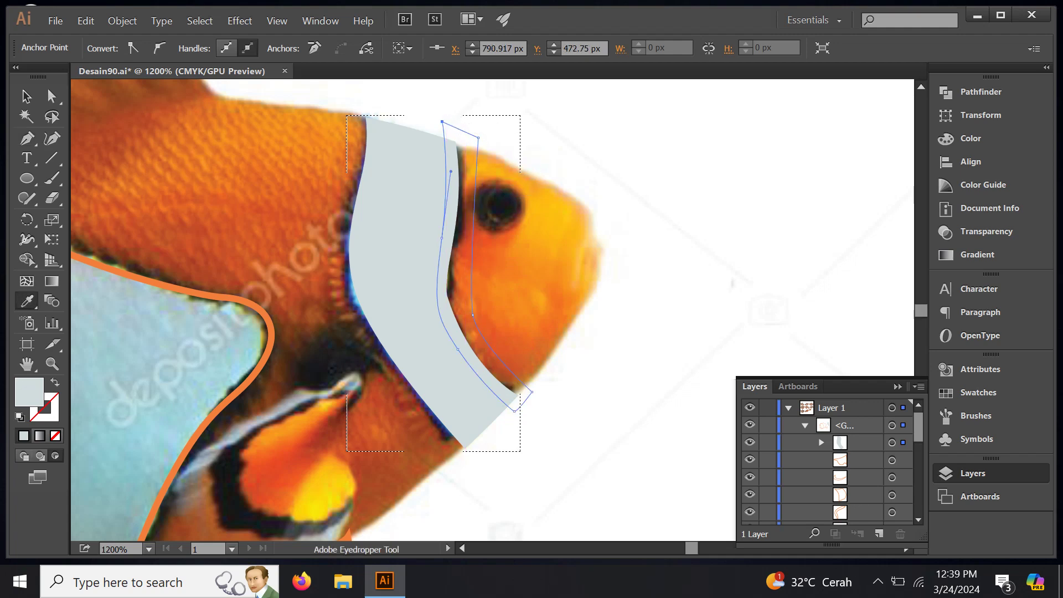
pyautogui.hotkey('ctrl', '-')
pyautogui.hotkey('ctrl', '-')
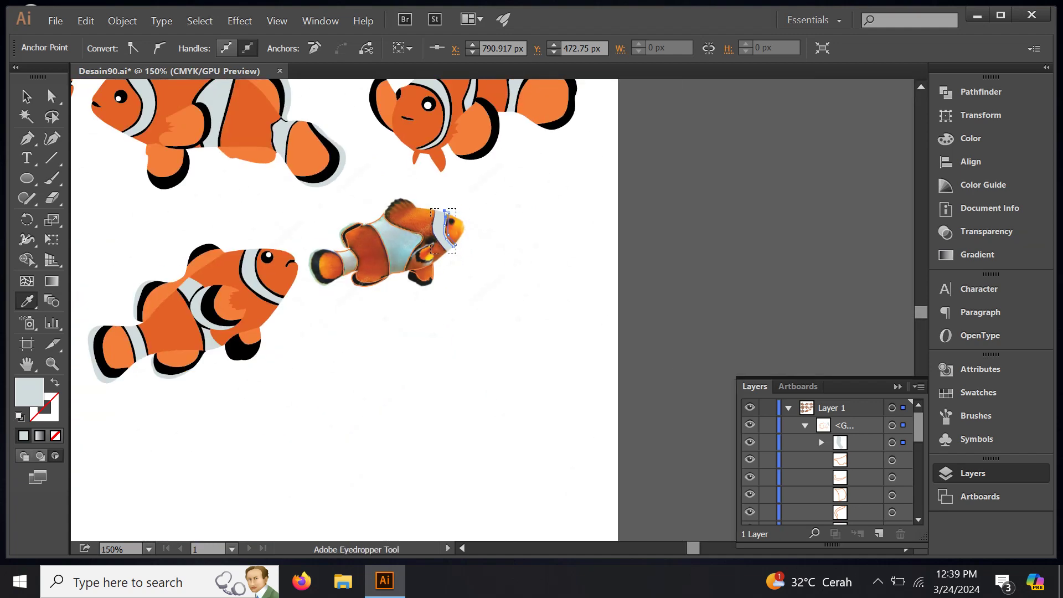
pyautogui.hotkey('ctrl', '+')
pyautogui.click(518, 130)
pyautogui.hotkey('ctrl', '+')
pyautogui.hotkey('ctrl', '+')
pyautogui.hotkey('ctrl', '+')
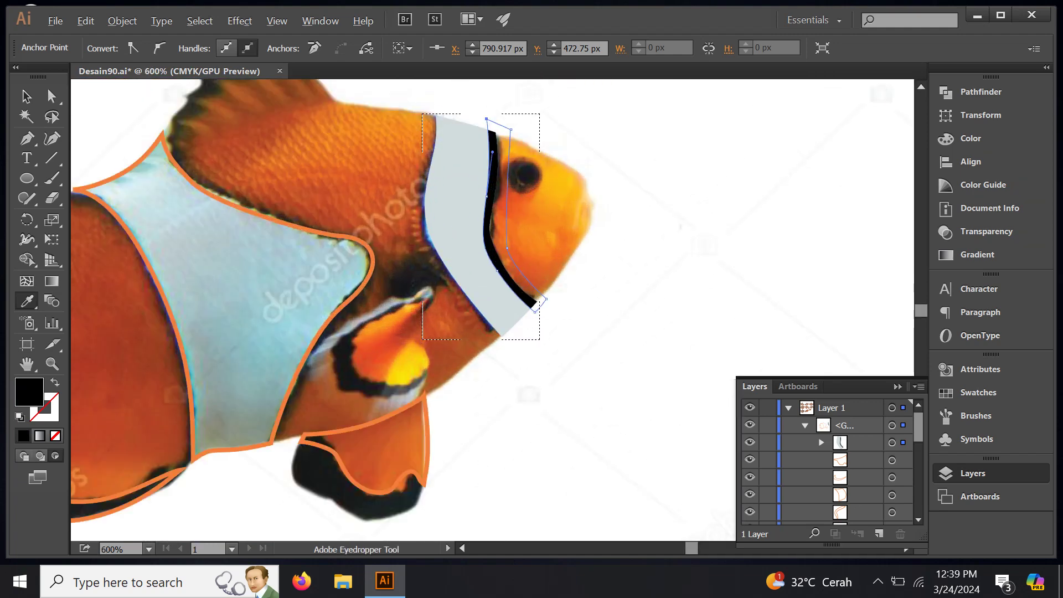
pyautogui.hotkey('ctrl', '+')
pyautogui.moveTo(498, 276); pyautogui.dragTo(438, 349)
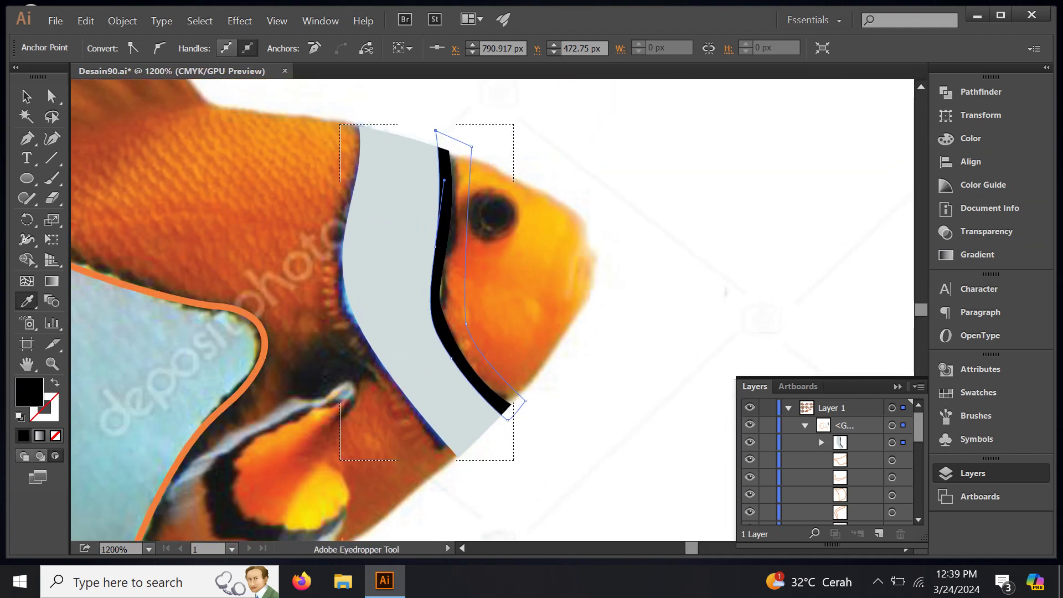
# Step: Trace a second closed stripe along the head band's left edge
pyautogui.press('p')
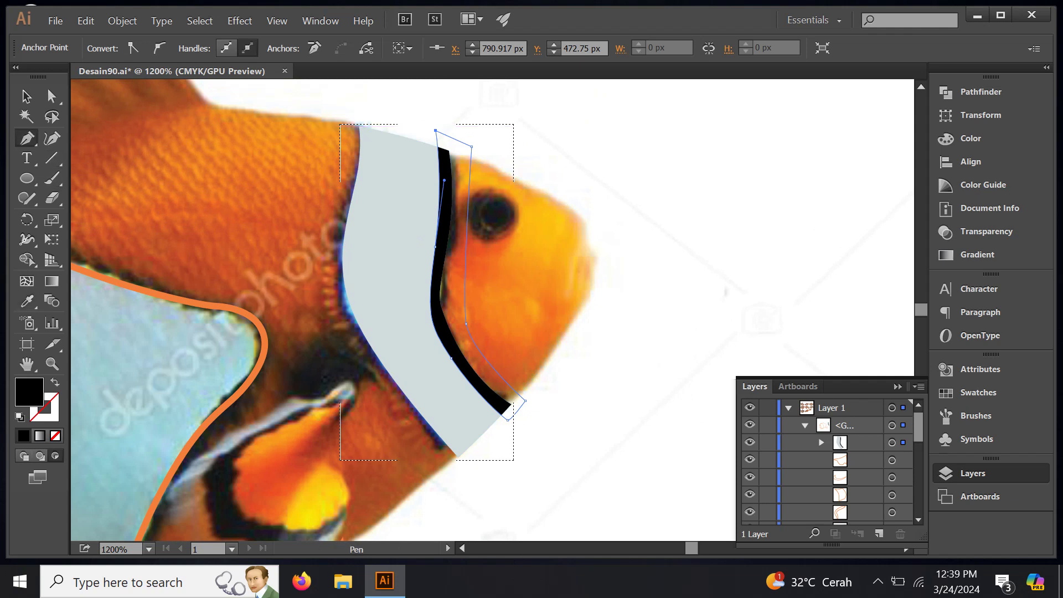
pyautogui.moveTo(368, 103); pyautogui.dragTo(365, 188)
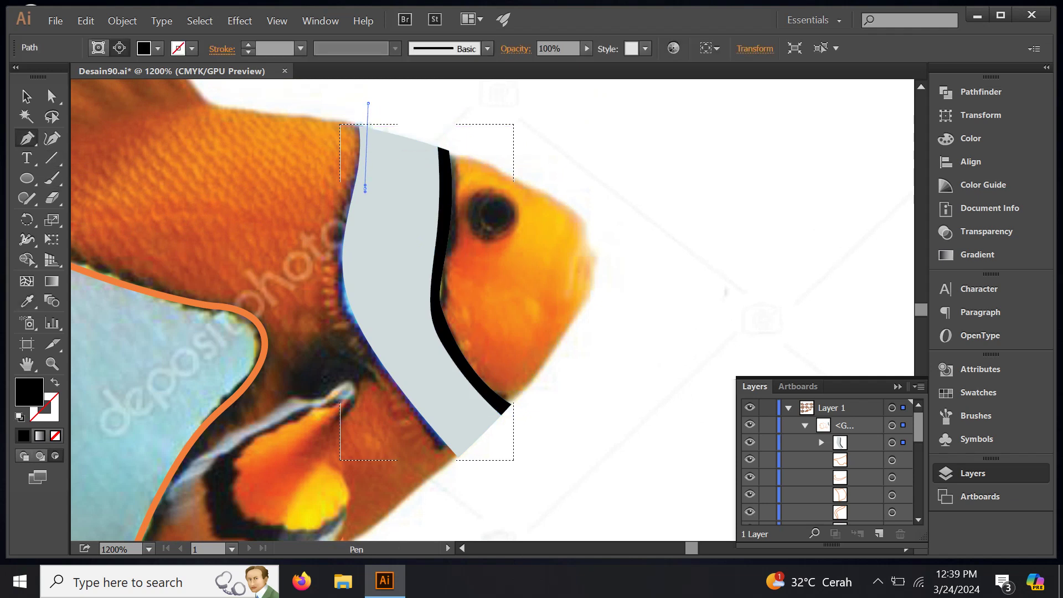
pyautogui.moveTo(364, 305); pyautogui.dragTo(377, 338)
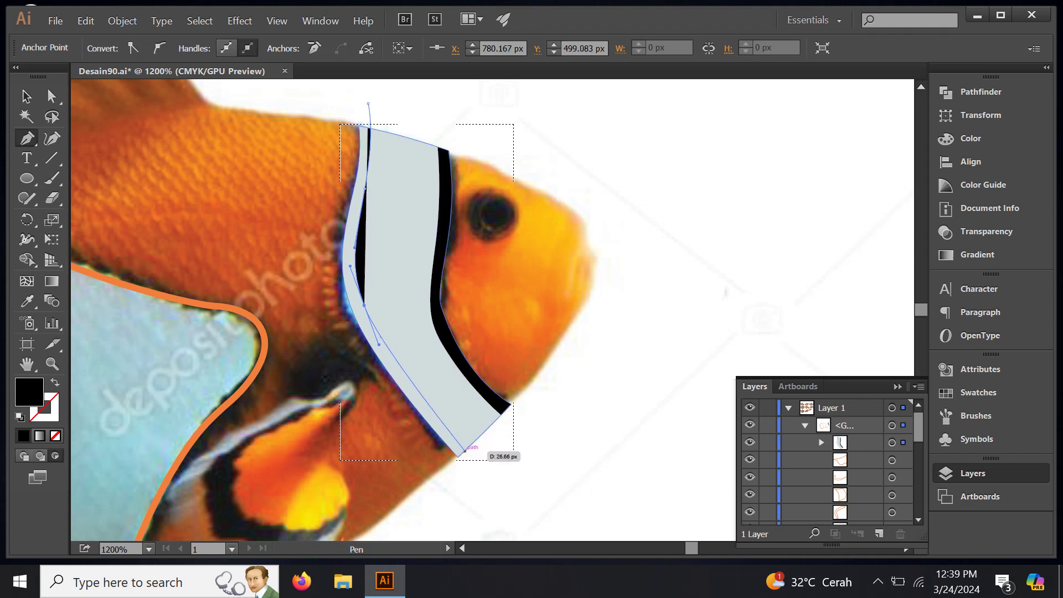
pyautogui.moveTo(473, 453); pyautogui.dragTo(455, 474)
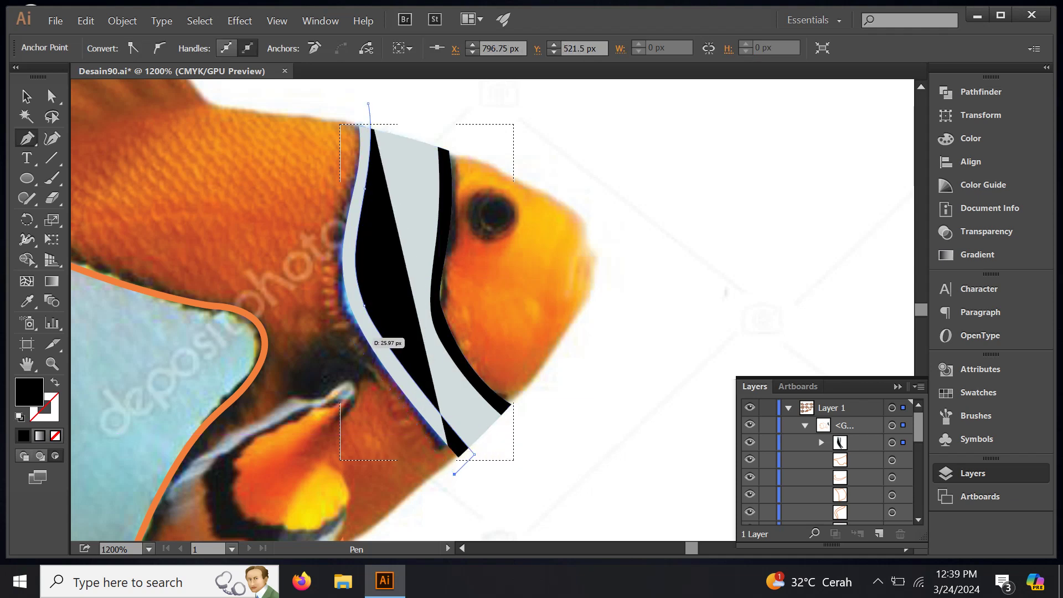
pyautogui.moveTo(349, 337); pyautogui.dragTo(315, 275)
pyautogui.moveTo(335, 206); pyautogui.dragTo(339, 166)
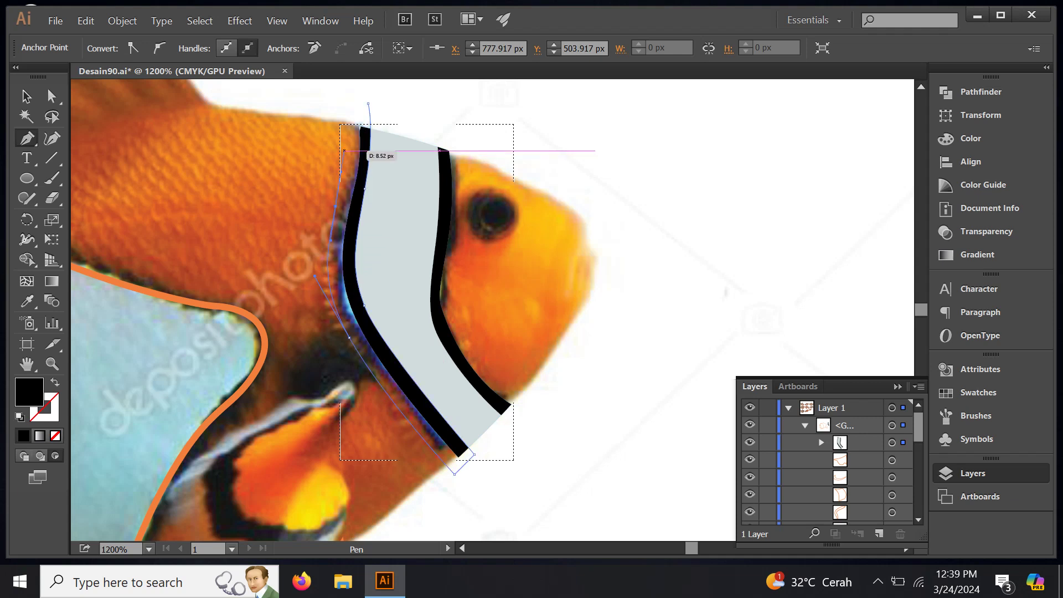
pyautogui.moveTo(342, 110); pyautogui.dragTo(368, 104)
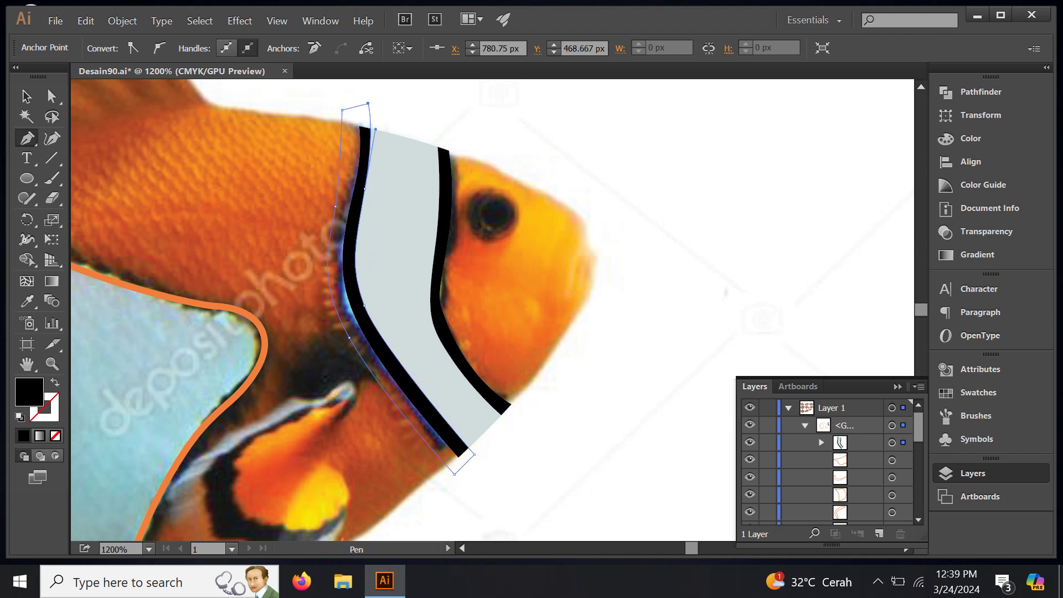
pyautogui.click(27, 177)
# Step: Draw a black circle over the eye and a smaller highlight circle inside it
pyautogui.scroll(2, 498, 177)
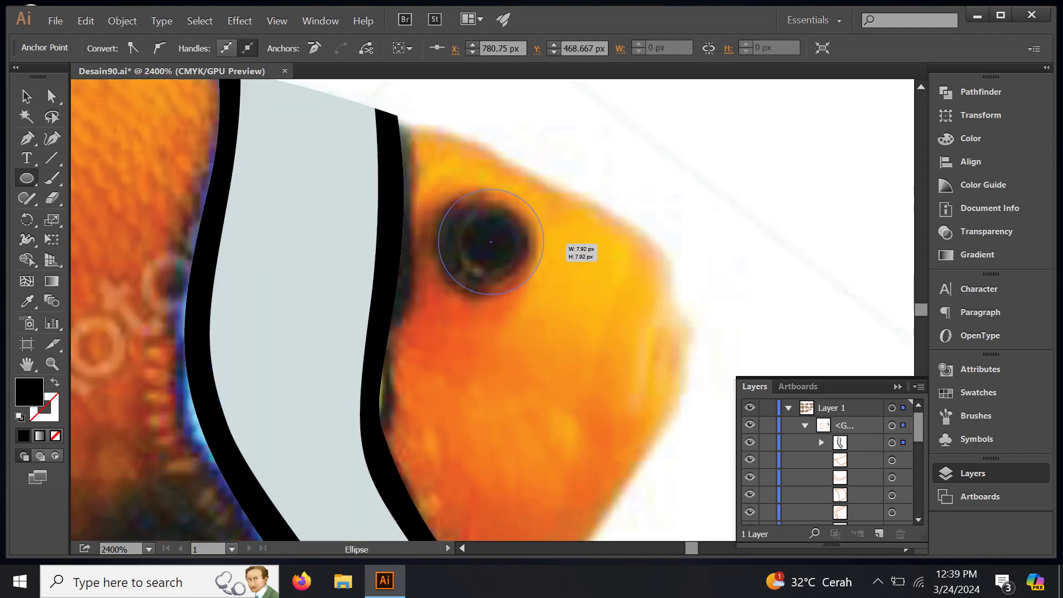
pyautogui.moveTo(491, 242); pyautogui.dragTo(543, 295)
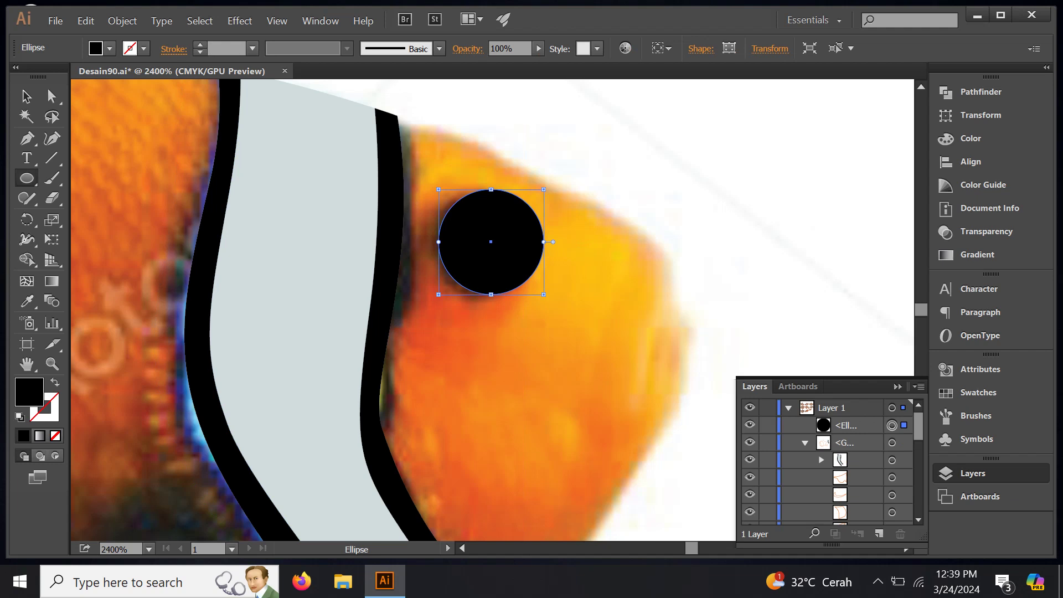
pyautogui.moveTo(491, 225); pyautogui.dragTo(535, 269)
pyautogui.click(26, 301)
# Step: Fill the highlight circle white and group both eye circles
pyautogui.scroll(-5, 389, 248)
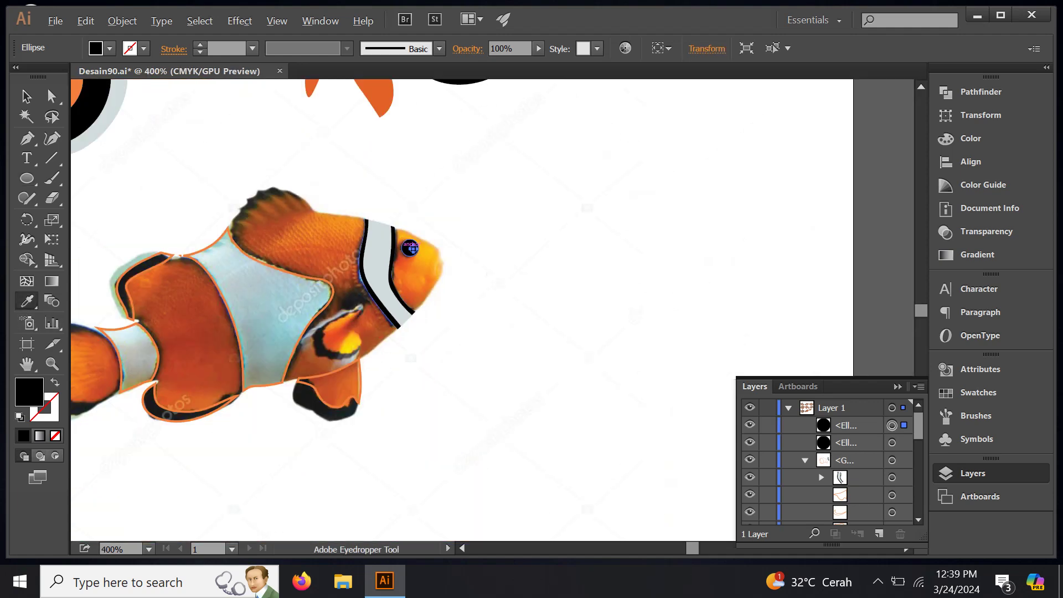
pyautogui.scroll(-3, 410, 248)
pyautogui.scroll(-2, 387, 233)
pyautogui.click(382, 210)
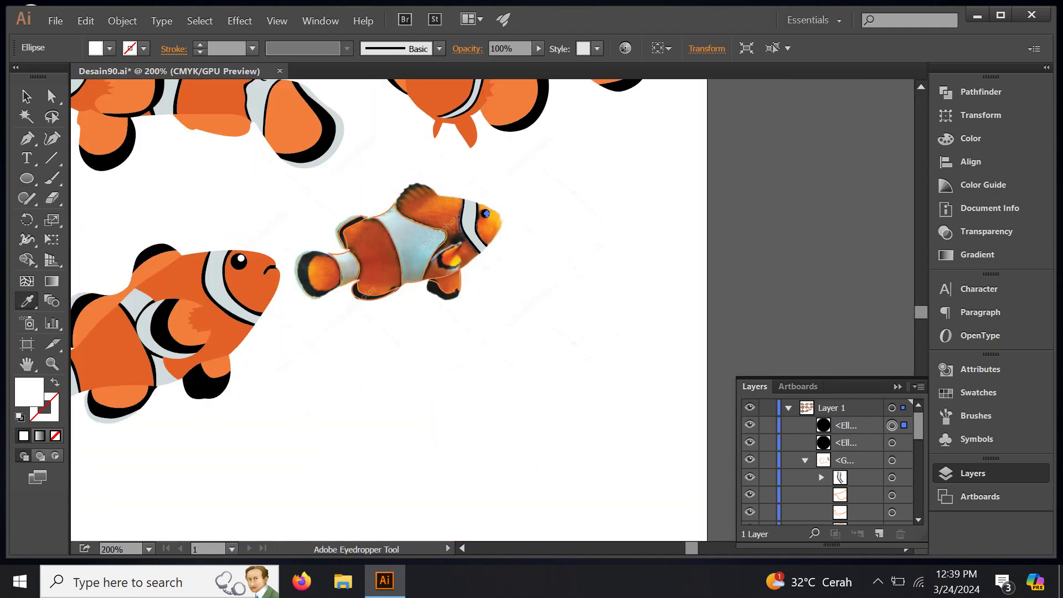
pyautogui.scroll(5, 542, 175)
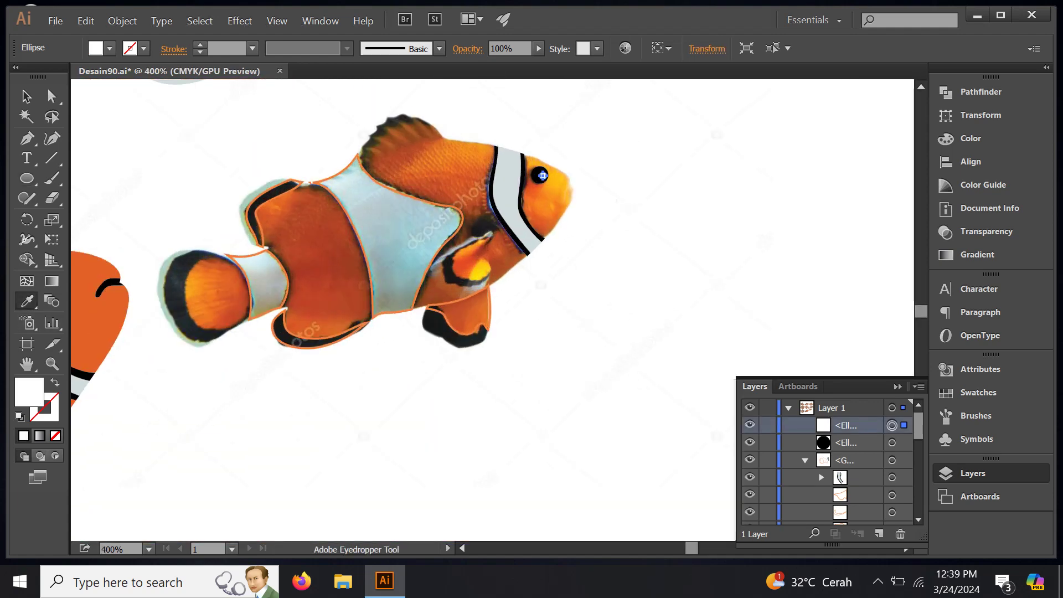
pyautogui.keyDown('shift'); pyautogui.click(542, 176); pyautogui.keyUp('shift')
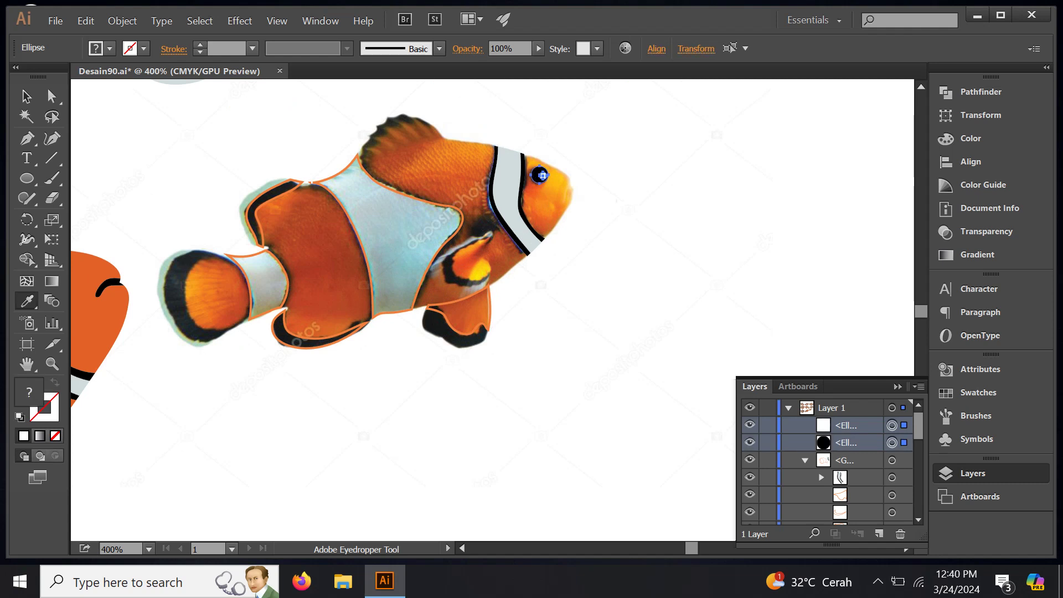
pyautogui.hotkey('ctrl', 'g')
# Step: Fill the lower fin shape black, swapping its fill and stroke
pyautogui.click(459, 319)
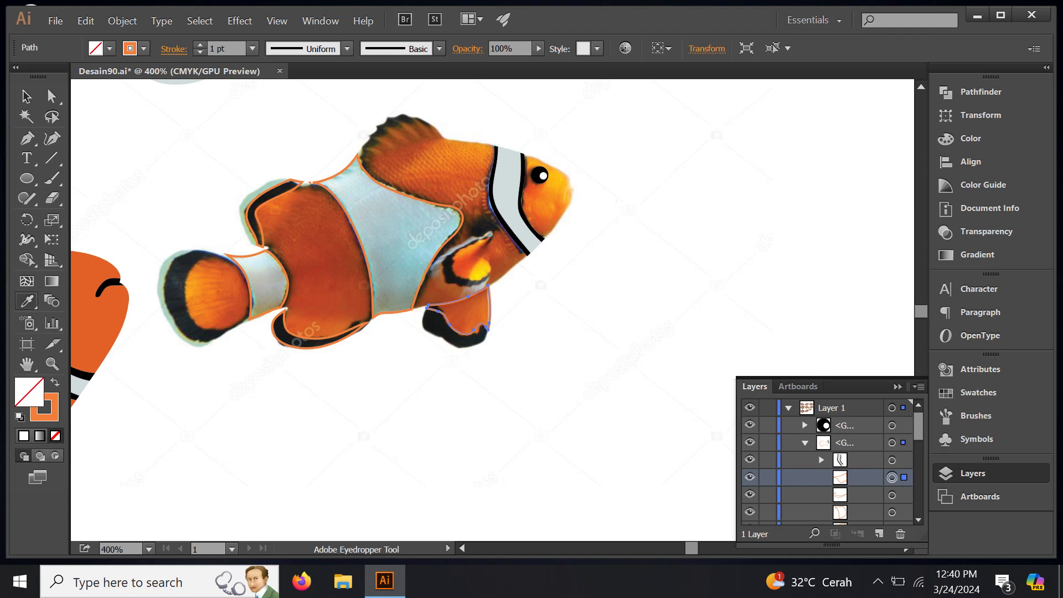
pyautogui.scroll(-1, 279, 305)
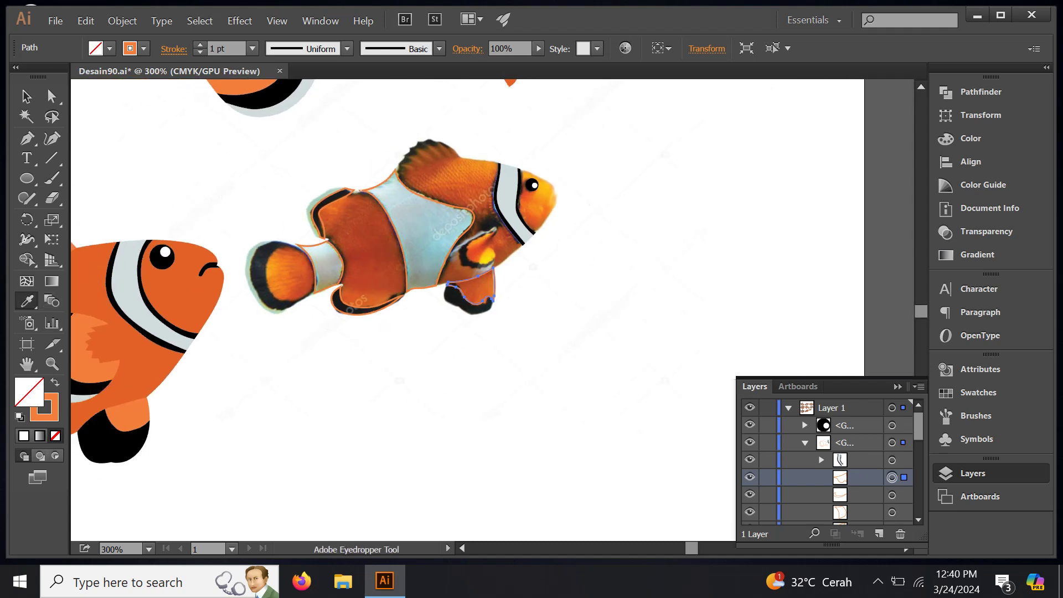
pyautogui.click(197, 294)
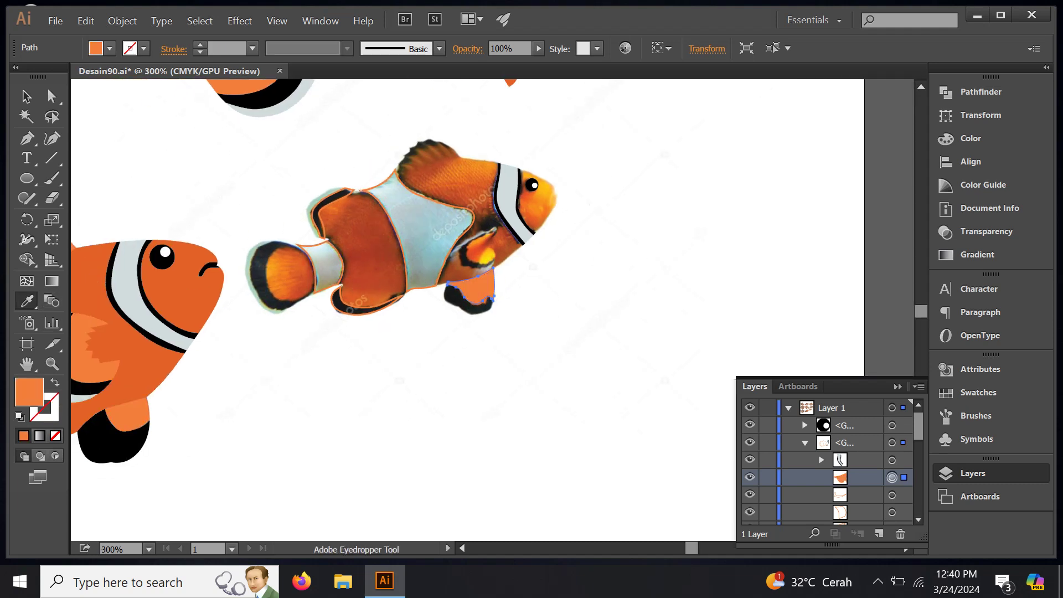
pyautogui.hotkey('shift', 'x')
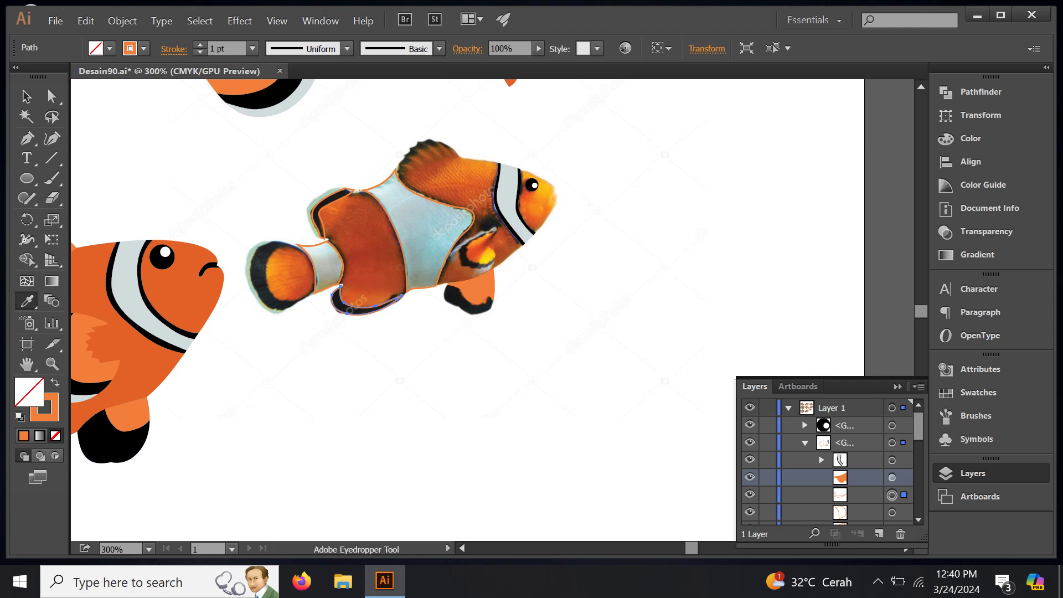
pyautogui.click(174, 254)
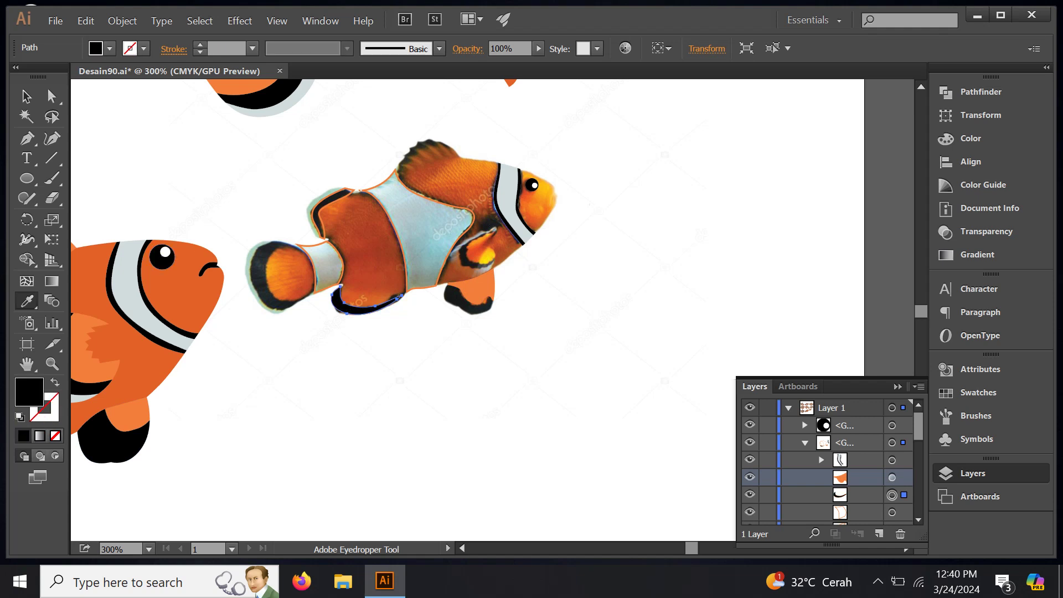
# Step: Give the white tail band the cartoon stripe's light grey
pyautogui.scroll(-3, 828, 462)
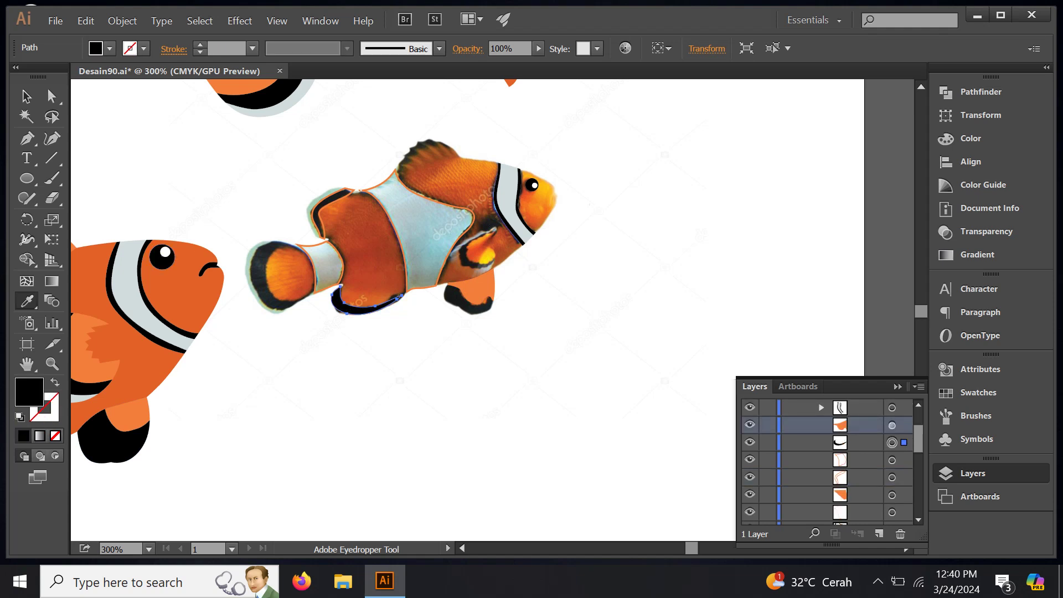
pyautogui.click(891, 459)
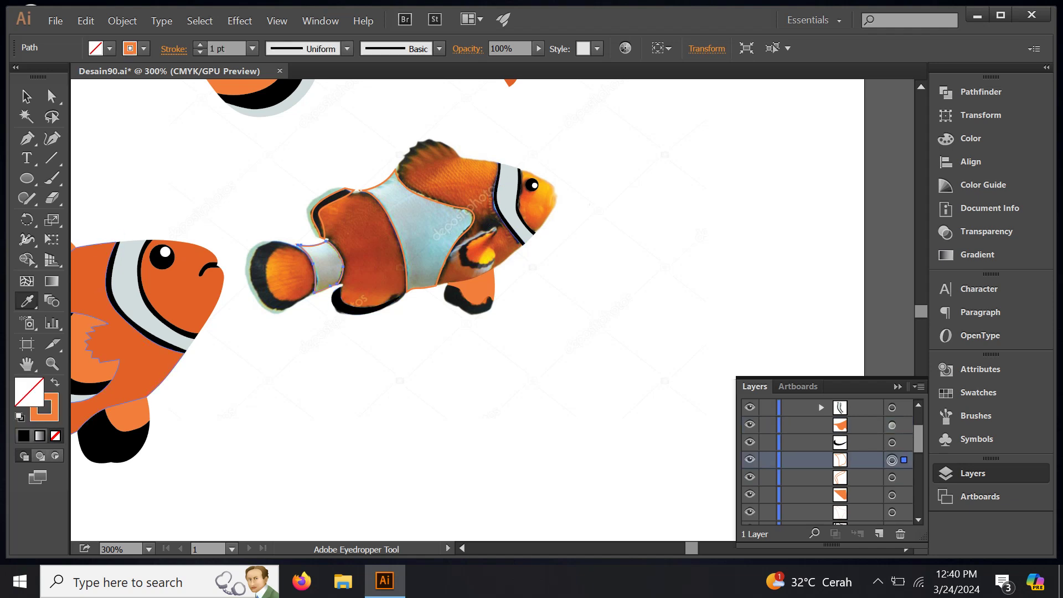
pyautogui.hscroll(-3, 145, 404)
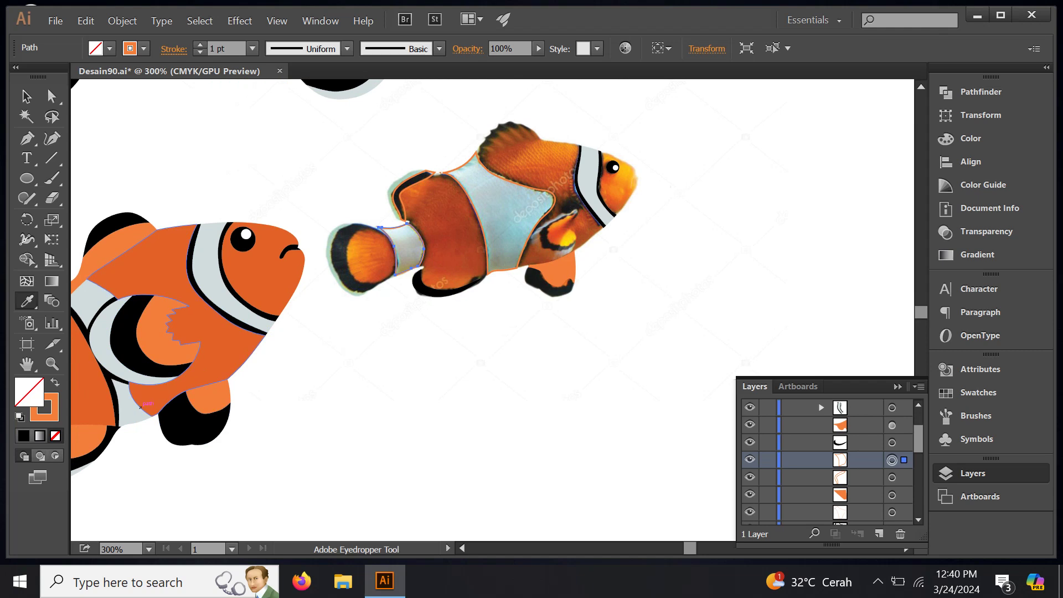
pyautogui.click(140, 419)
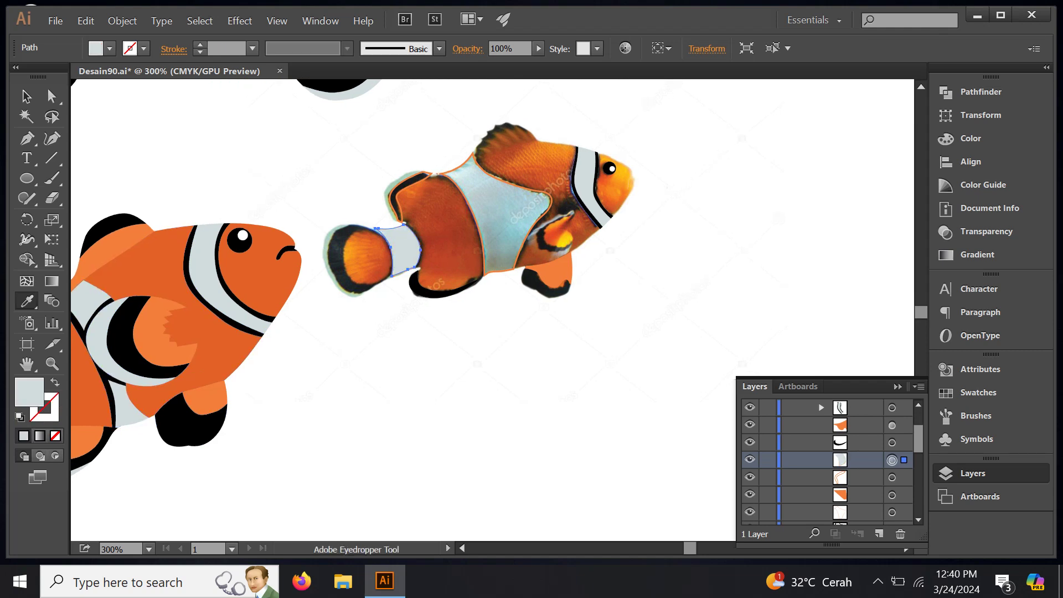
# Step: Make the back-fin stripe solid black and the middle band pale grey-blue
pyautogui.click(892, 477)
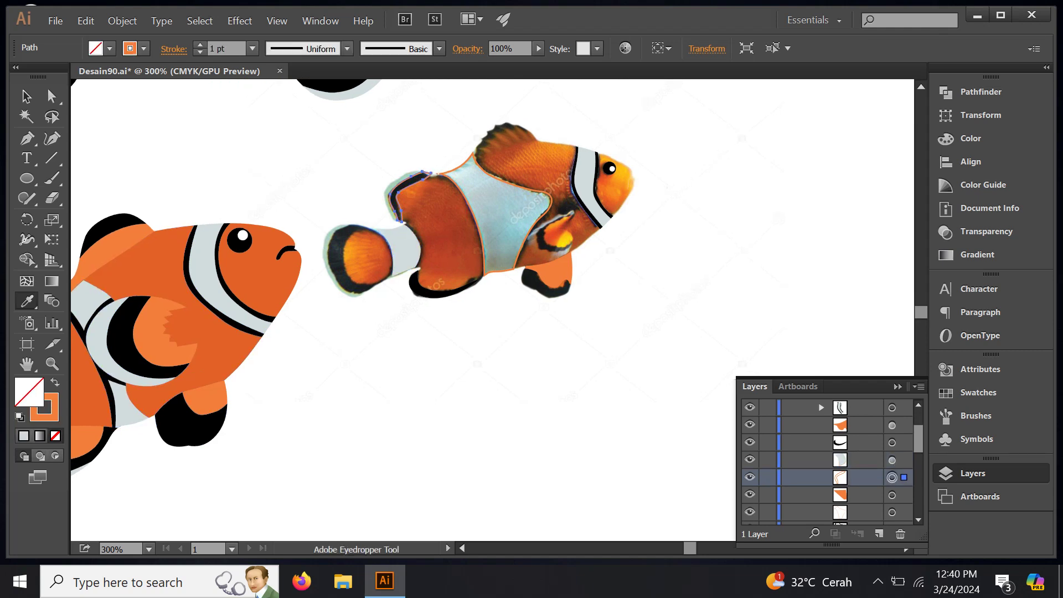
pyautogui.hotkey('shift', 'x')
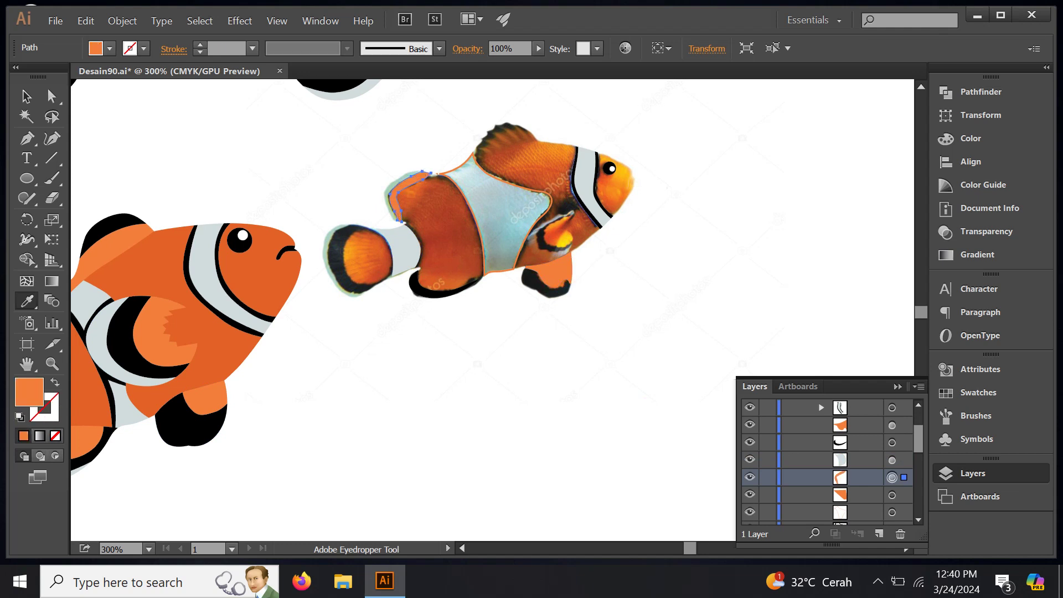
pyautogui.click(188, 421)
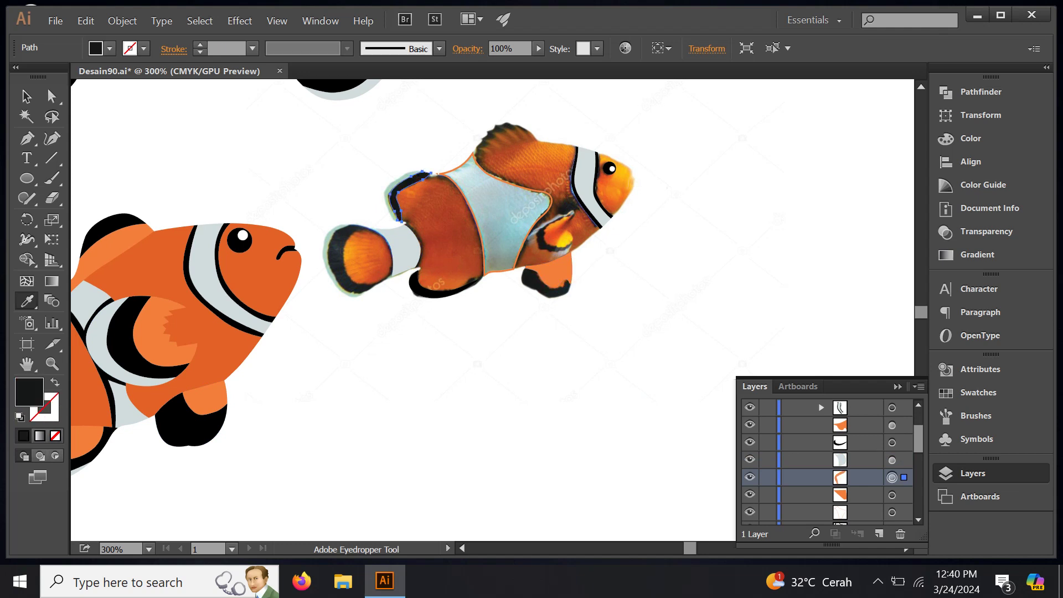
pyautogui.click(891, 512)
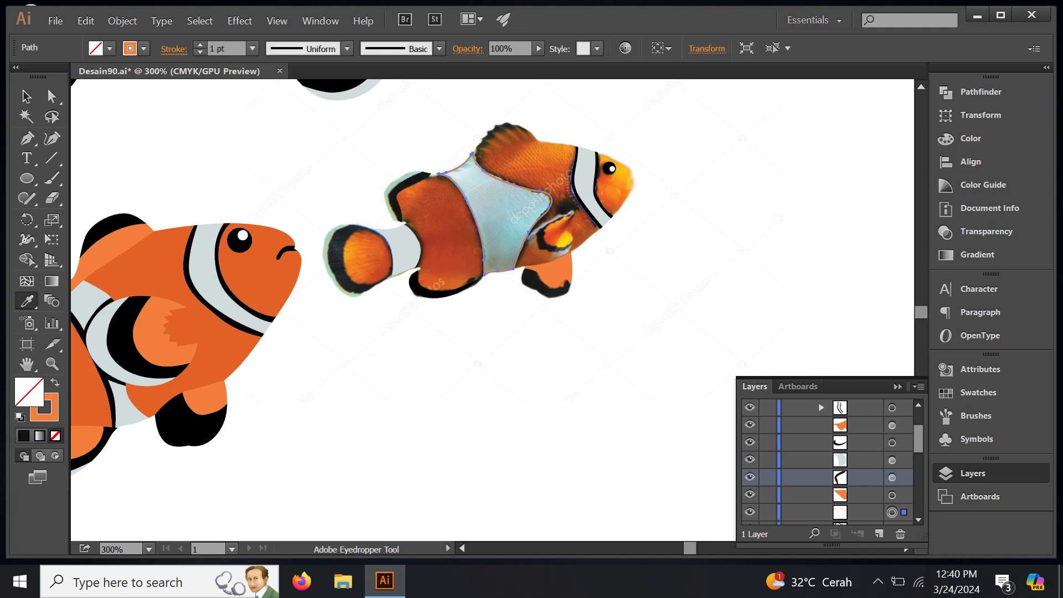
pyautogui.click(211, 266)
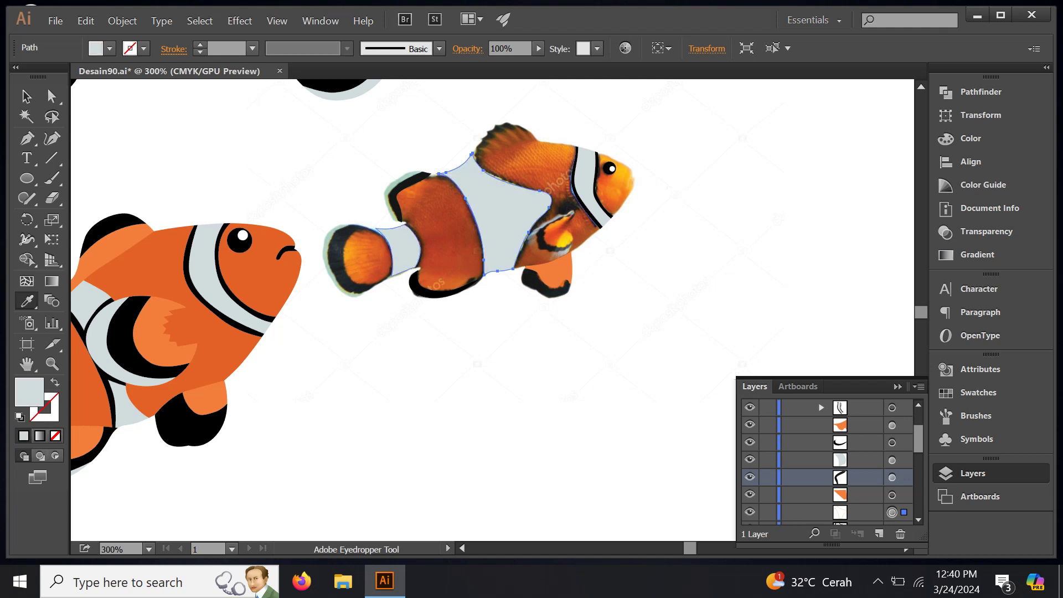
# Step: Fill the fish's head path solid orange
pyautogui.scroll(-1, 828, 459)
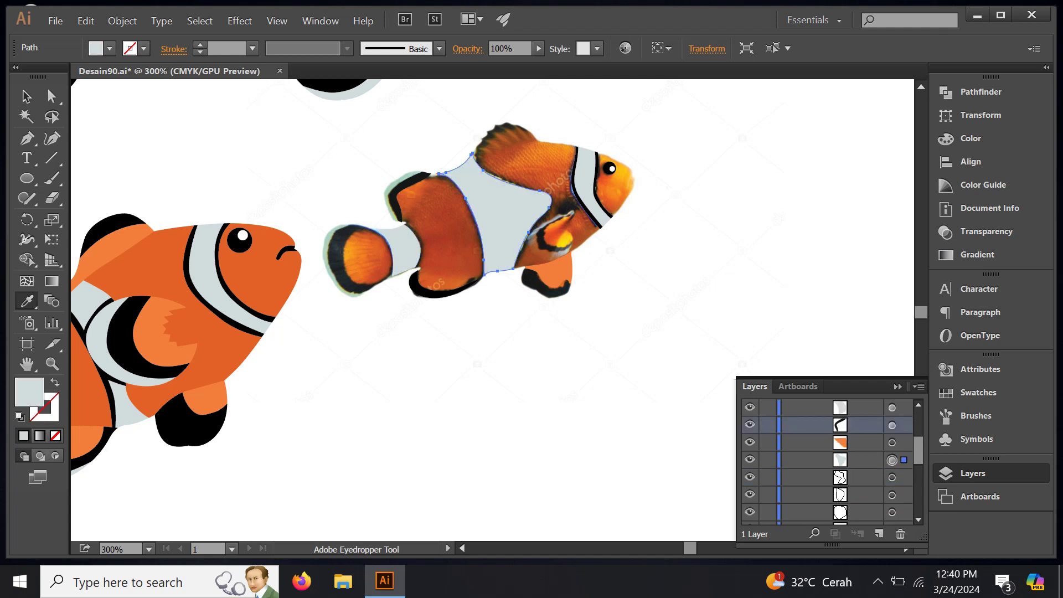
pyautogui.click(891, 477)
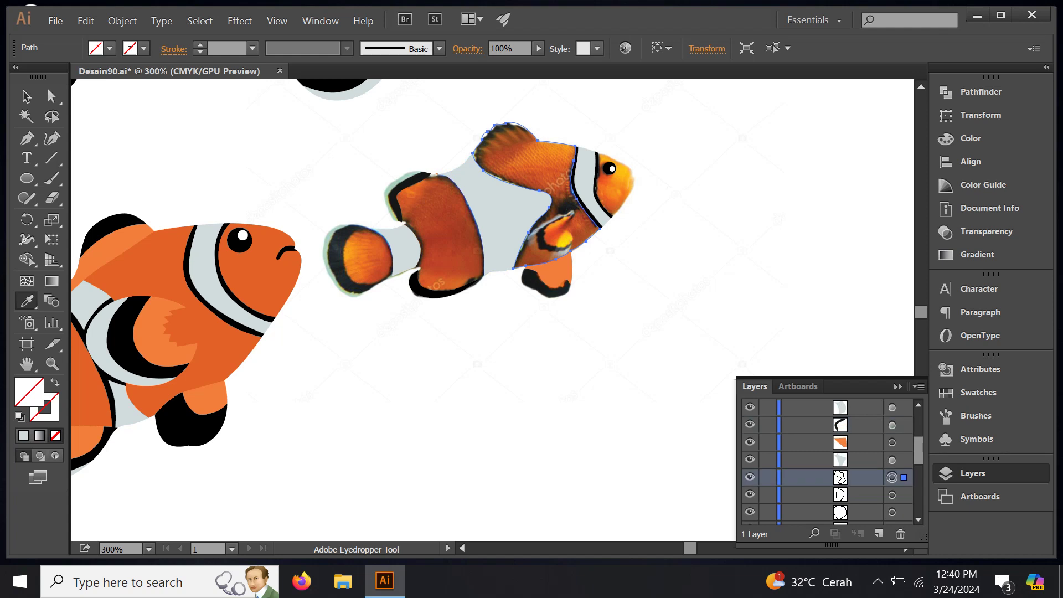
pyautogui.scroll(-1, 827, 460)
pyautogui.click(892, 443)
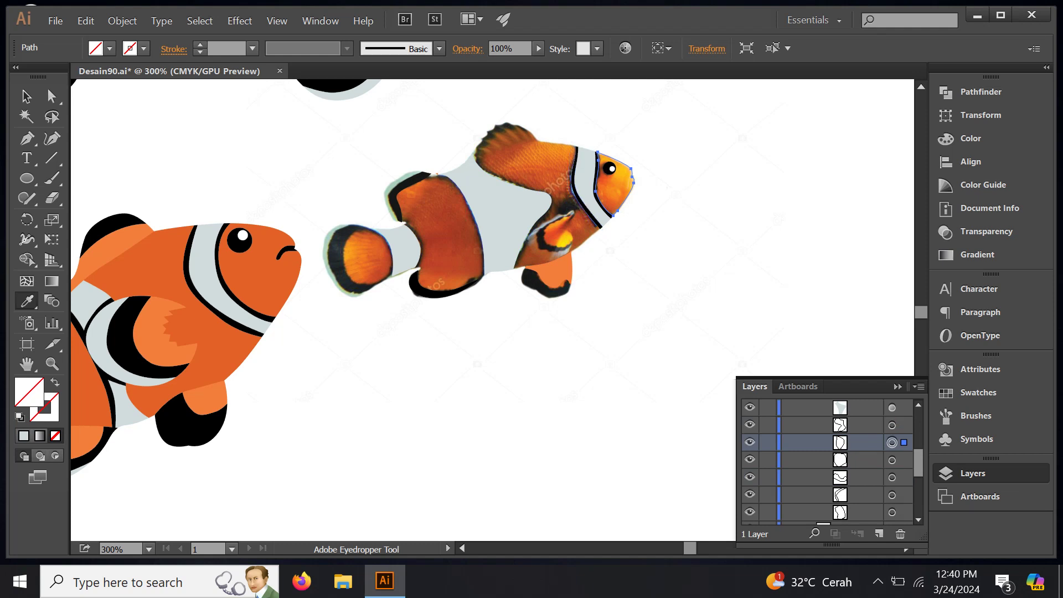
pyautogui.click(243, 332)
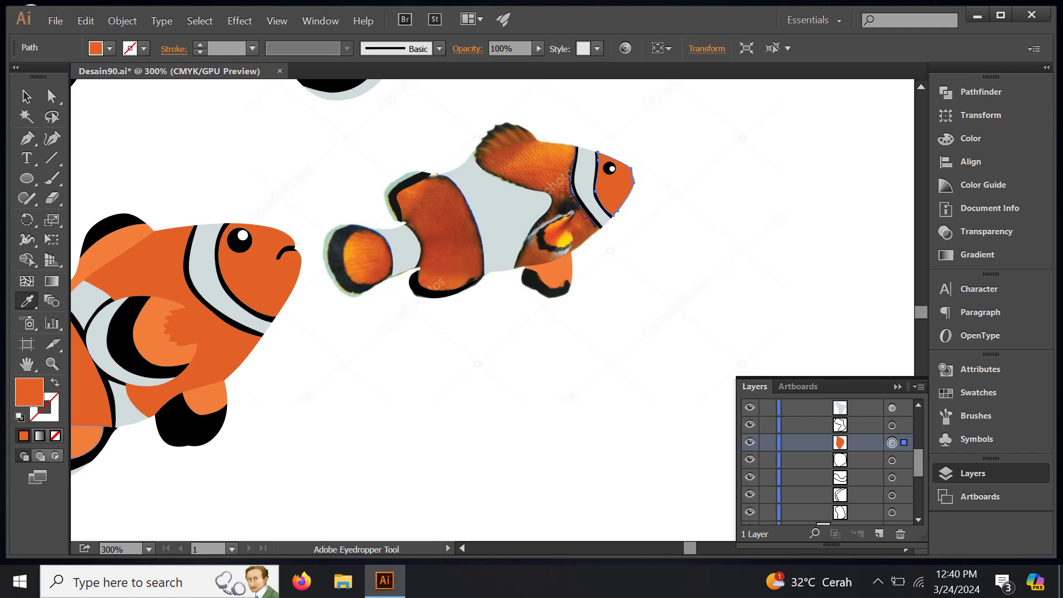
pyautogui.hotkey('ctrl', '+')
pyautogui.hotkey('ctrl', '+')
pyautogui.hotkey('ctrl', '+')
pyautogui.hotkey('ctrl', '+')
pyautogui.hotkey('ctrl', '+')
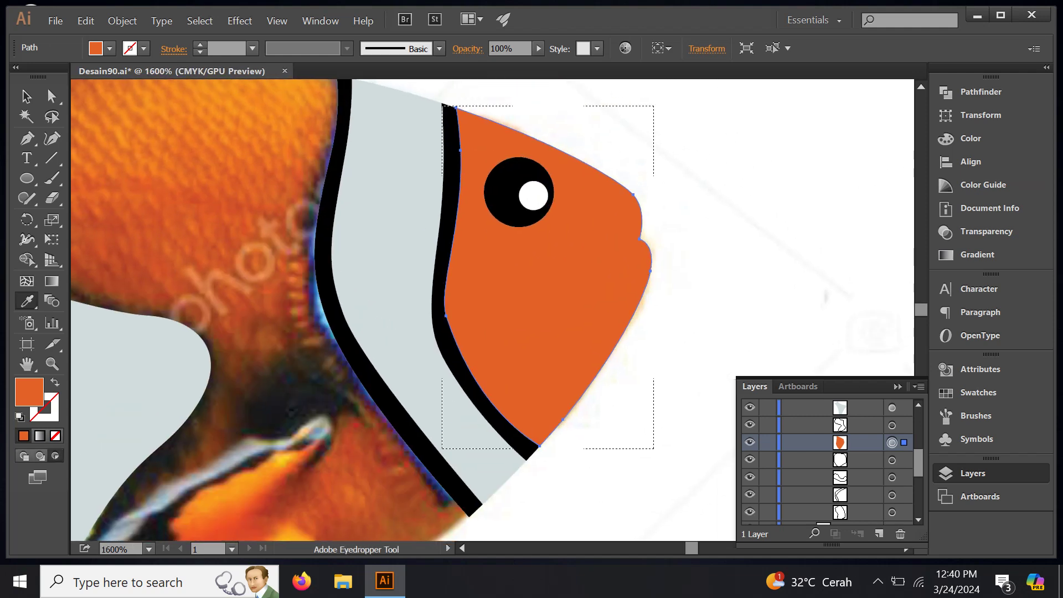
# Step: Show the head as an orange outline and trace a leaf-shaped mouth at the snout
pyautogui.hotkey('shift', 'x')
pyautogui.press('p')
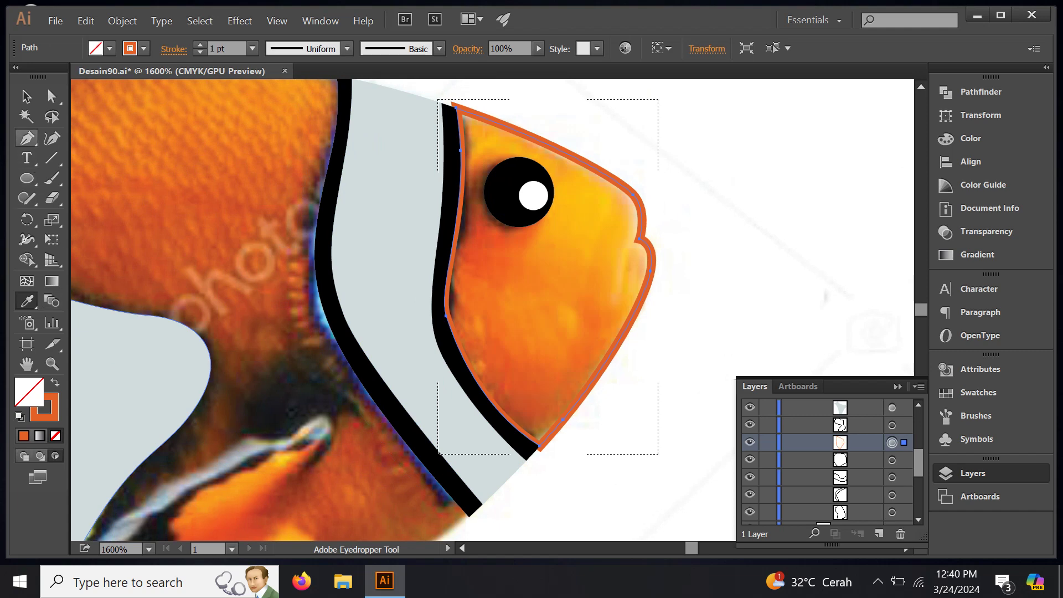
pyautogui.hotkey('ctrl', '+')
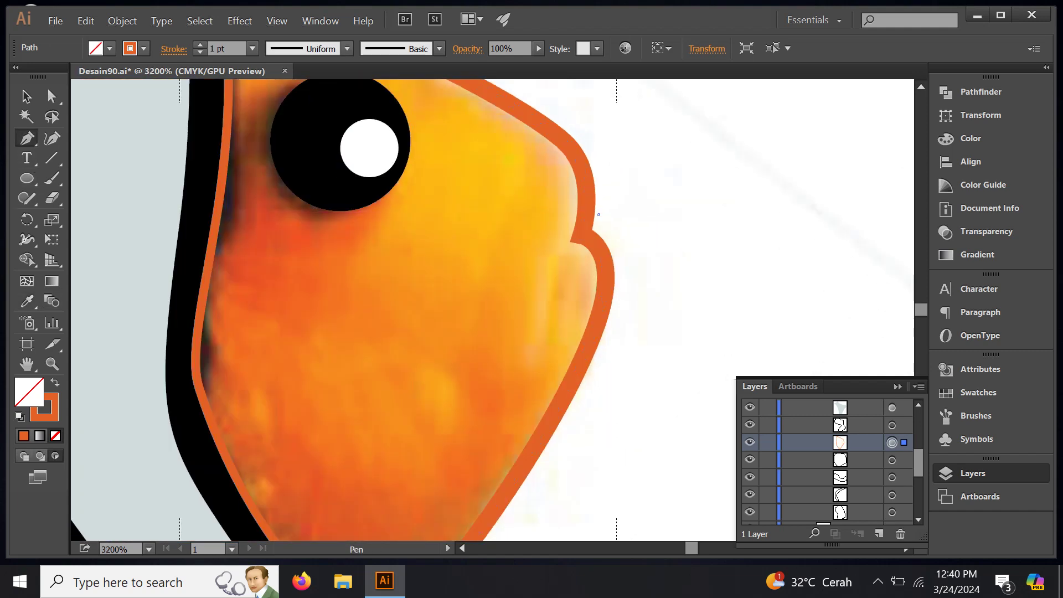
pyautogui.moveTo(581, 235); pyautogui.dragTo(598, 214)
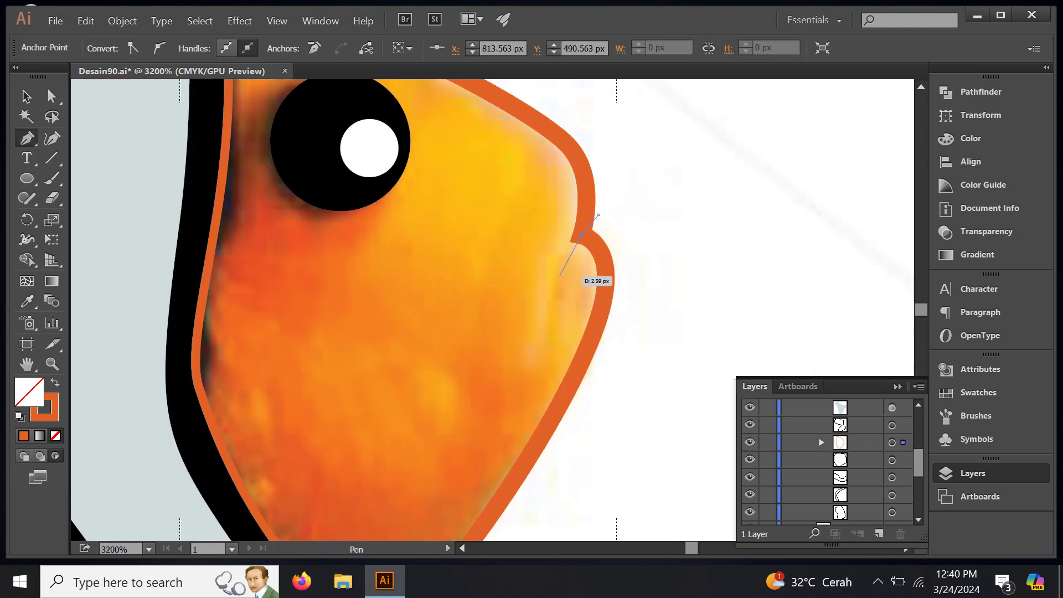
pyautogui.moveTo(553, 316); pyautogui.dragTo(553, 317)
pyautogui.click(555, 334)
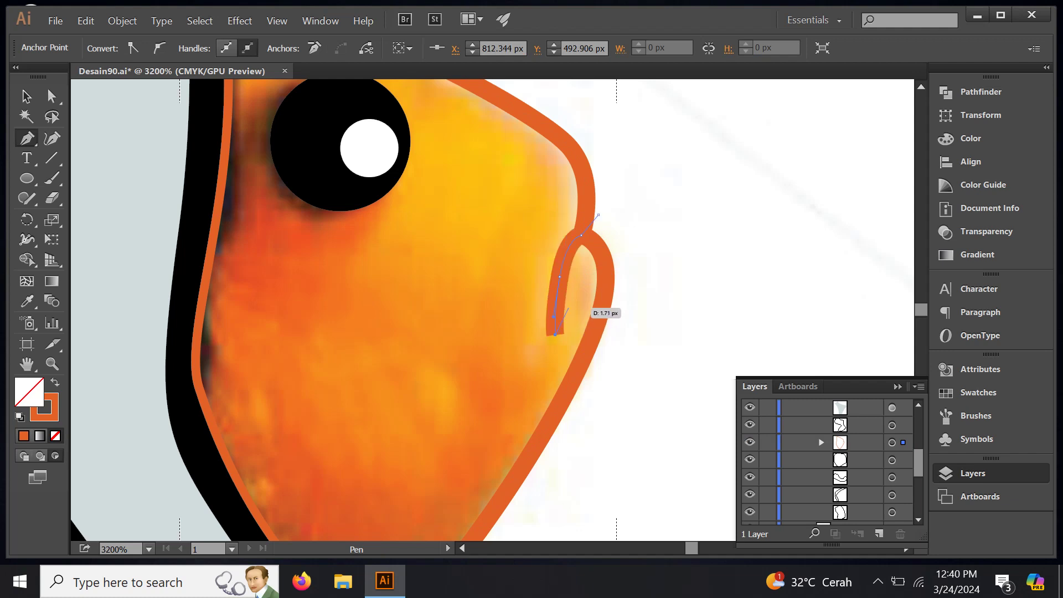
pyautogui.moveTo(606, 241); pyautogui.dragTo(612, 230)
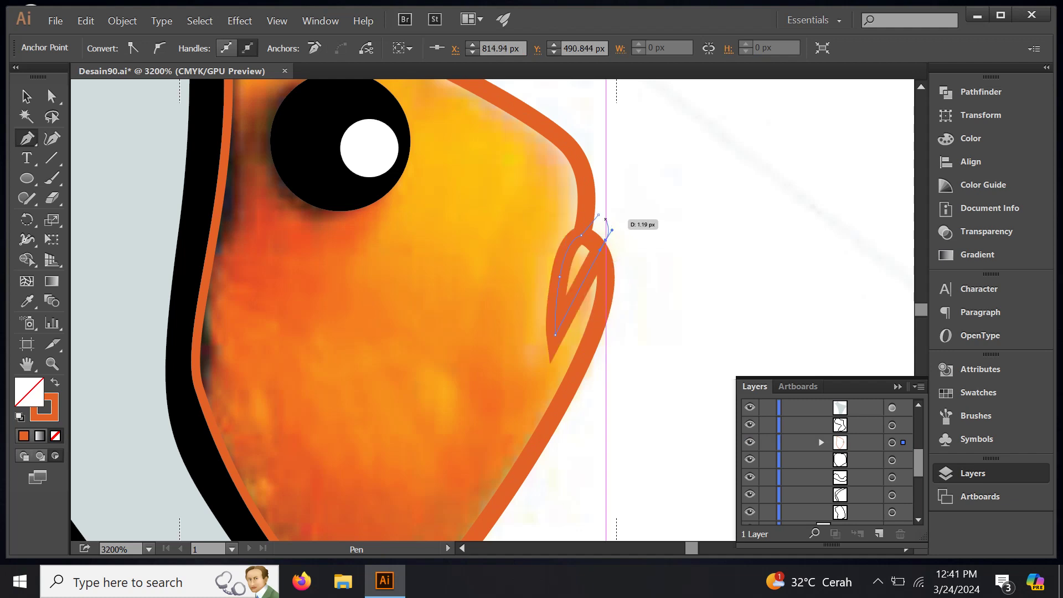
# Step: Fill the mouth shape black and deselect it
pyautogui.press('i')
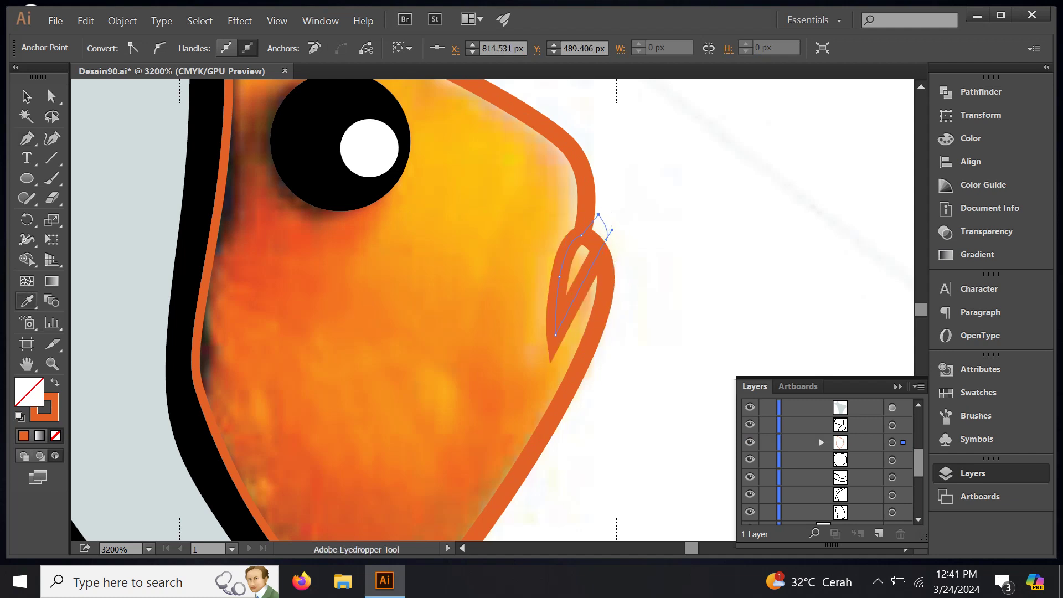
pyautogui.click(321, 183)
pyautogui.hotkey('ctrl', '-')
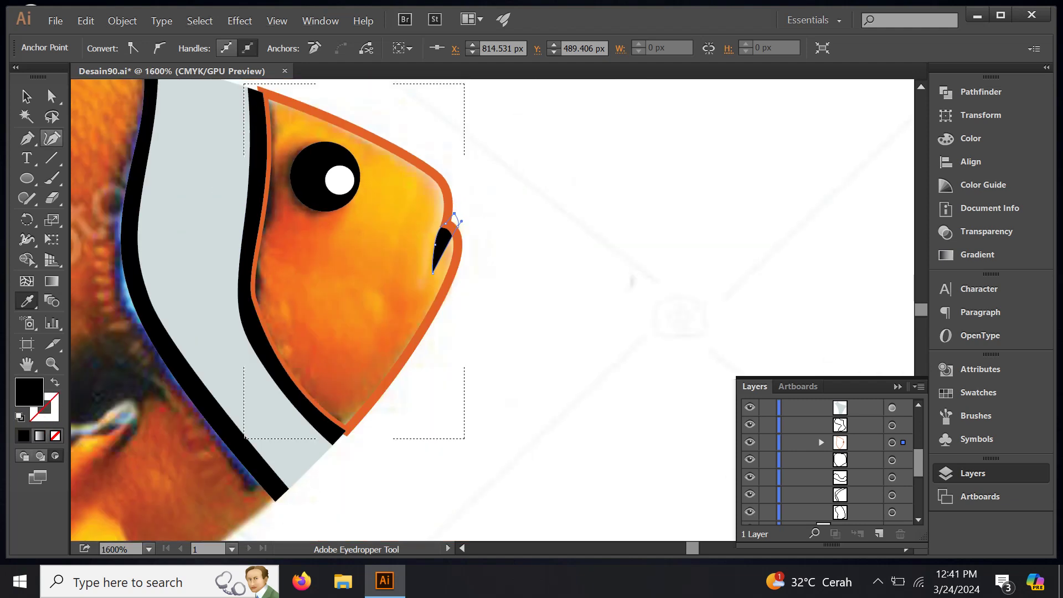
pyautogui.click(26, 96)
pyautogui.hotkey('ctrl', 'shift', 'a')
pyautogui.hotkey('ctrl', '-')
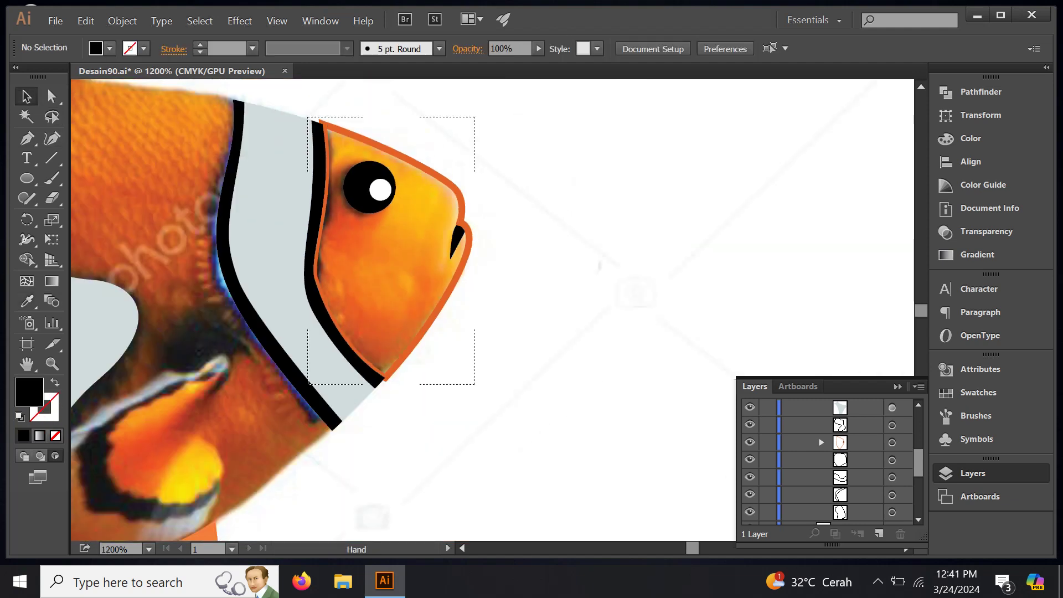
pyautogui.hscroll(-5, 492, 310)
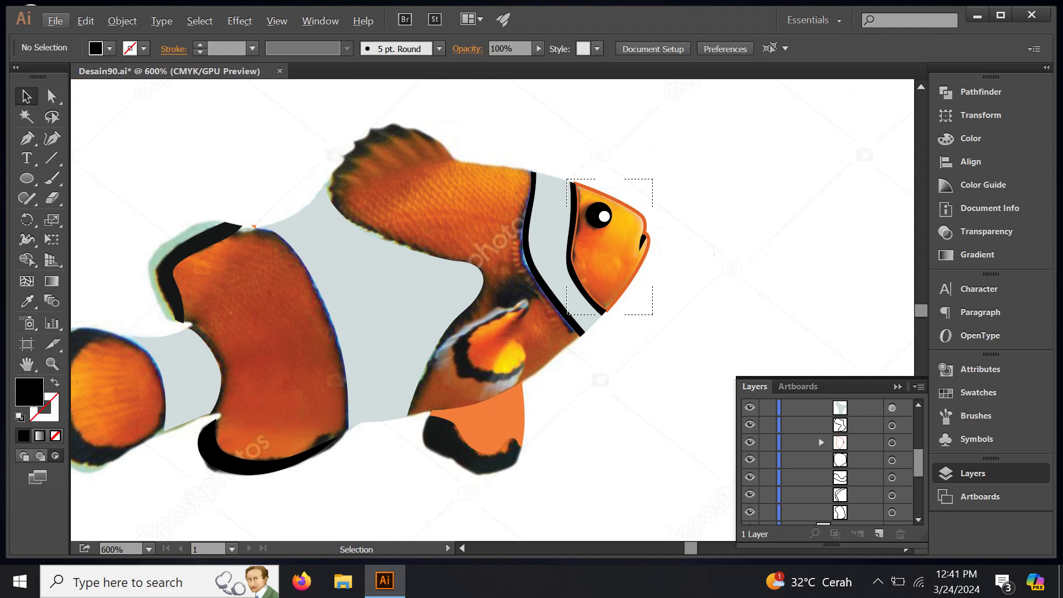
# Step: Restore the head path's solid orange fill, selecting it in the Layers panel
pyautogui.scroll(1, 828, 459)
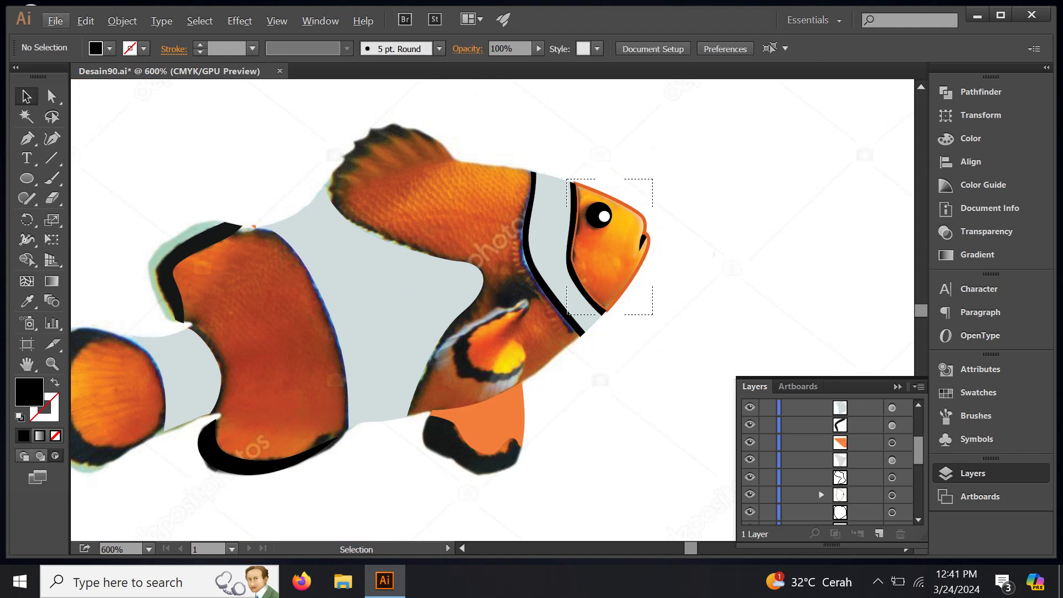
pyautogui.scroll(1, 828, 459)
pyautogui.scroll(-2, 827, 459)
pyautogui.scroll(1, 828, 460)
pyautogui.click(821, 494)
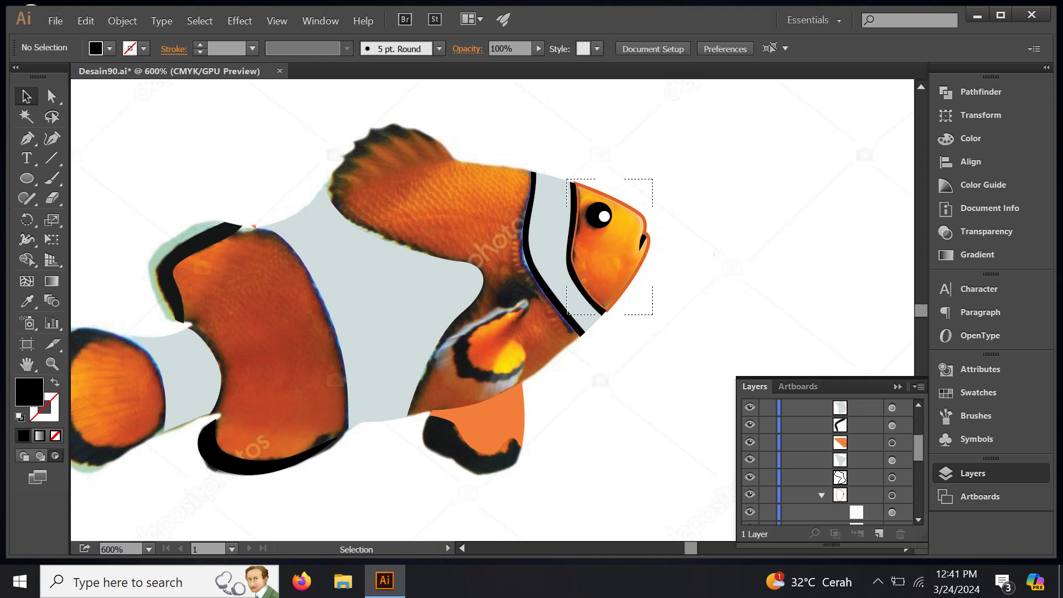
pyautogui.scroll(-3, 828, 460)
pyautogui.click(892, 459)
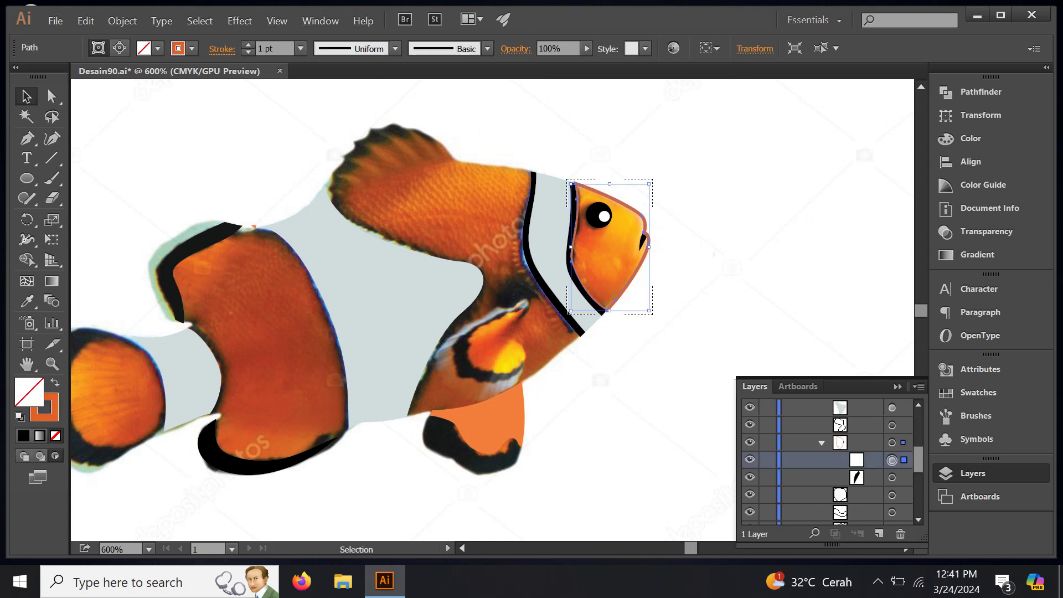
pyautogui.click(55, 381)
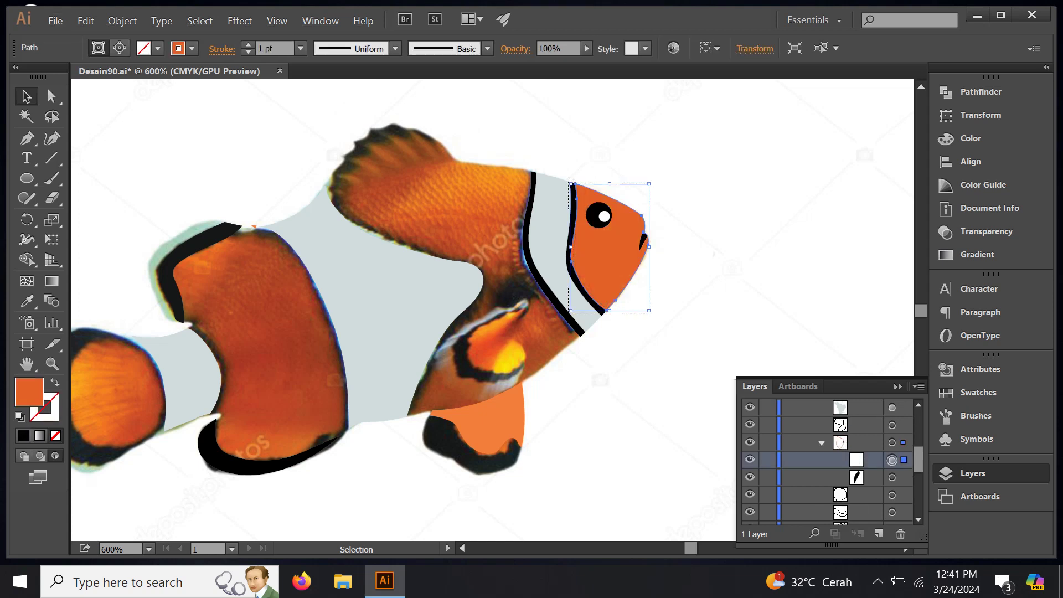
pyautogui.hotkey('ctrl', 'shift', 'a')
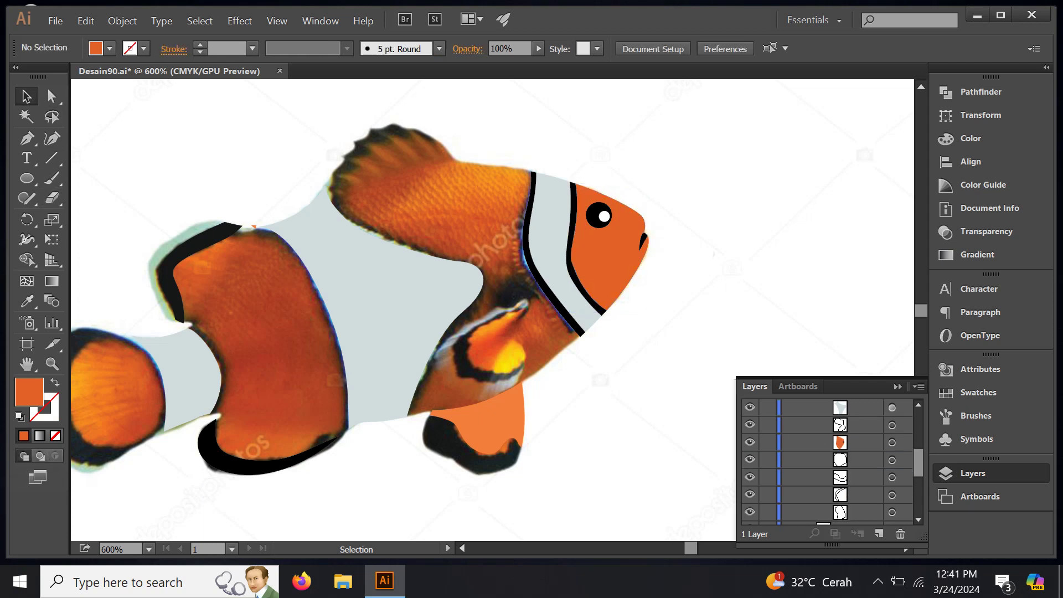
# Step: Select the tail-fin path and zoom in on it
pyautogui.click(119, 388)
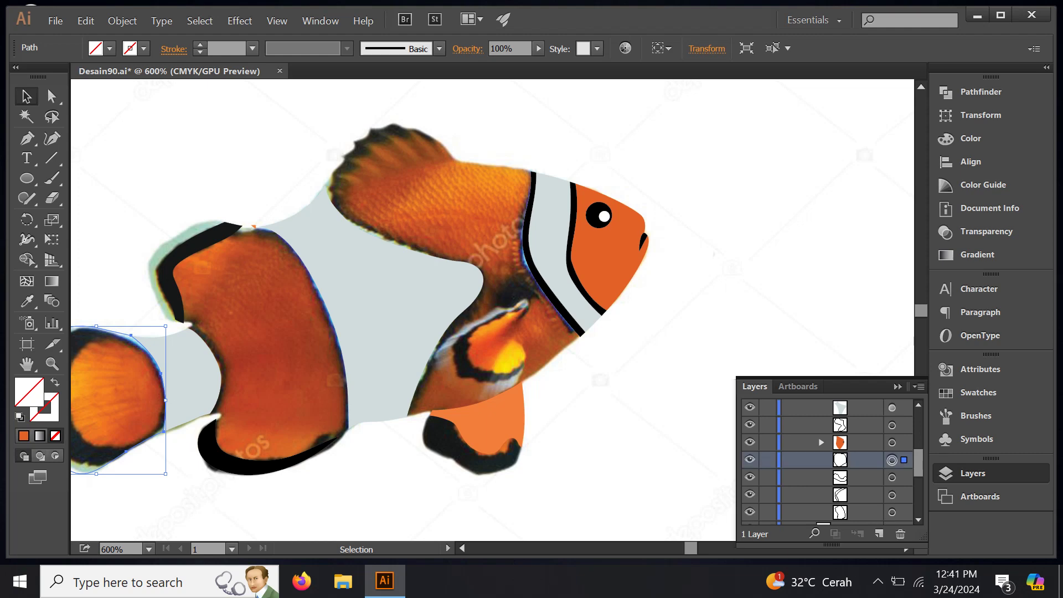
pyautogui.click(26, 301)
pyautogui.moveTo(188, 382); pyautogui.dragTo(330, 294)
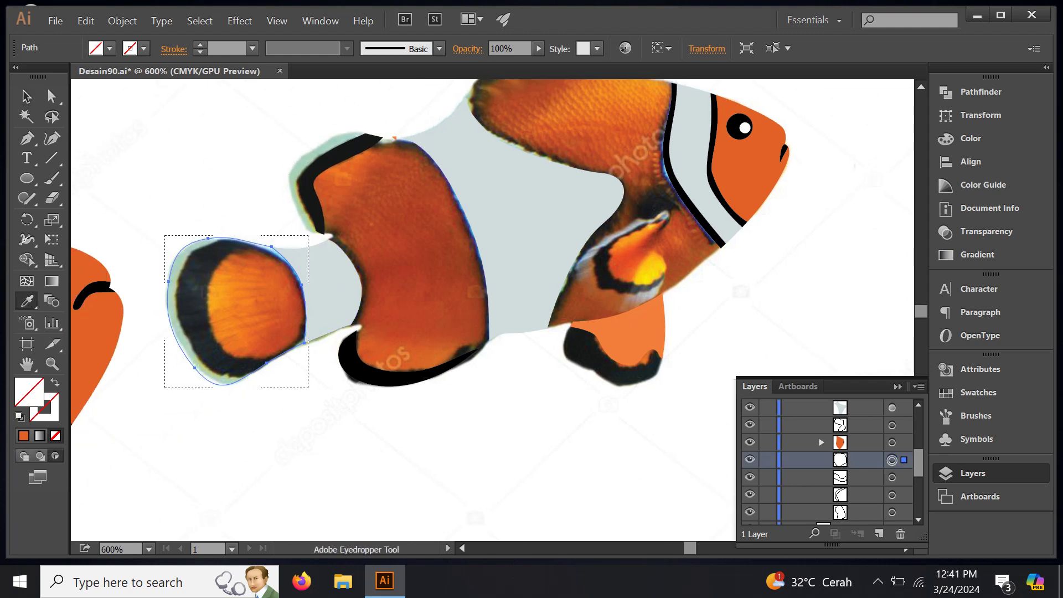
pyautogui.hotkey('ctrl', '+')
pyautogui.hotkey('ctrl', '+')
# Step: Trace a curved Pen outline around the tail fin's dark band and rim
pyautogui.moveTo(387, 276); pyautogui.dragTo(454, 277)
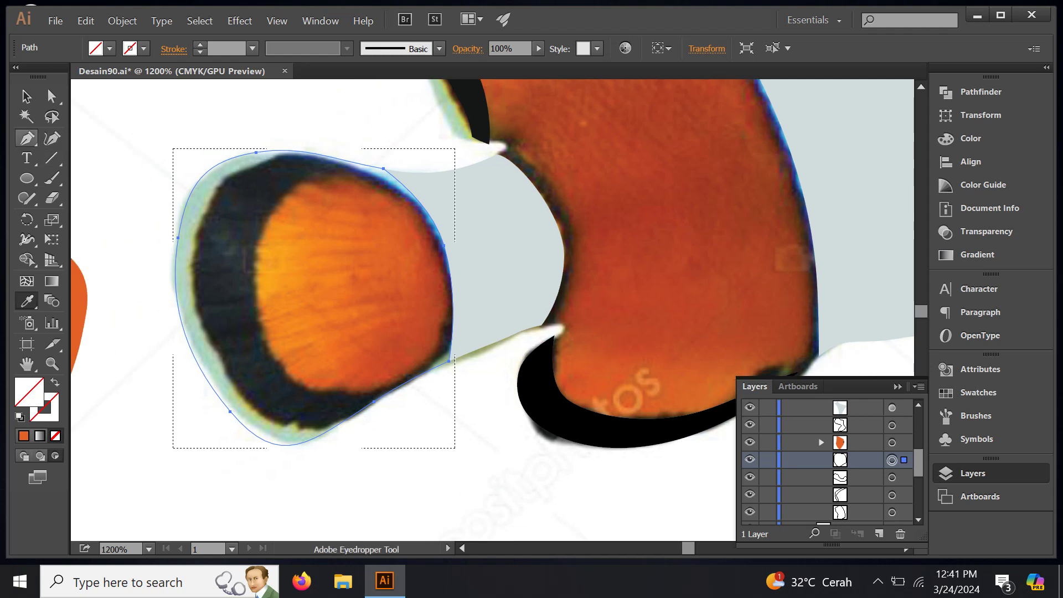
pyautogui.click(26, 137)
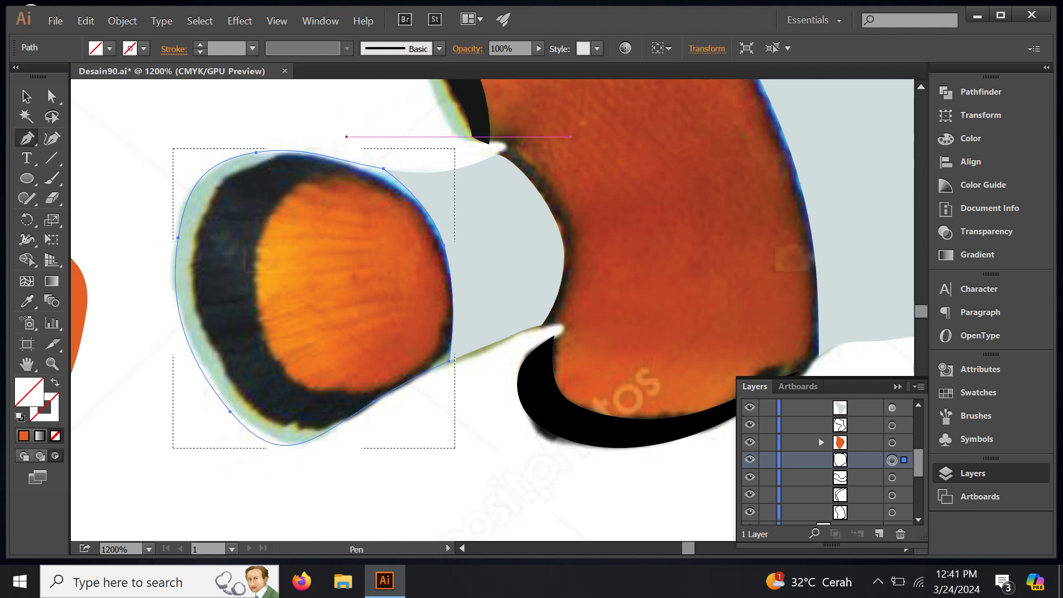
pyautogui.click(346, 136)
pyautogui.moveTo(207, 206); pyautogui.dragTo(184, 254)
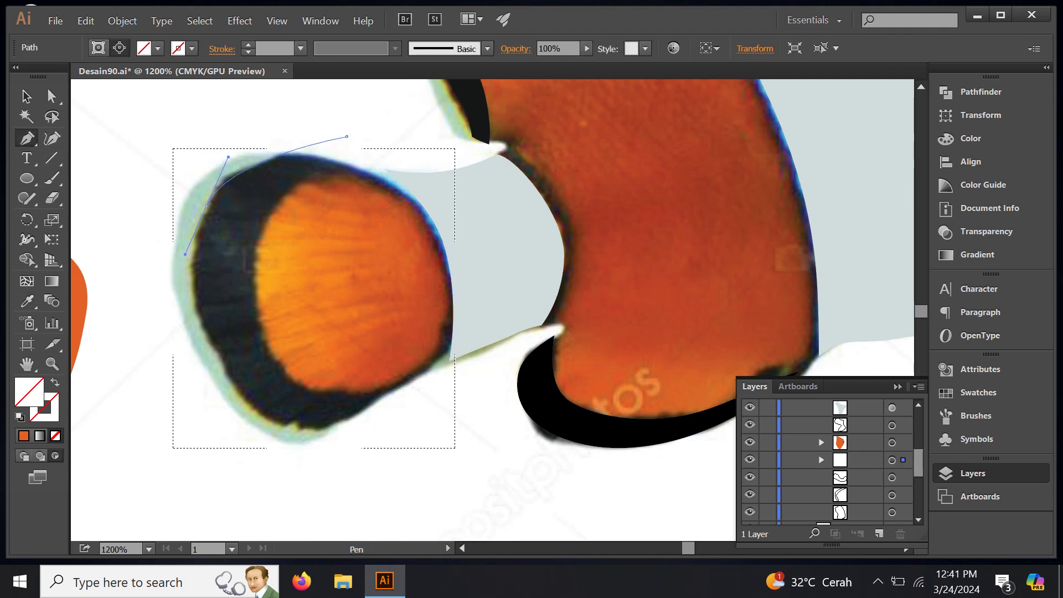
pyautogui.moveTo(212, 348); pyautogui.dragTo(233, 394)
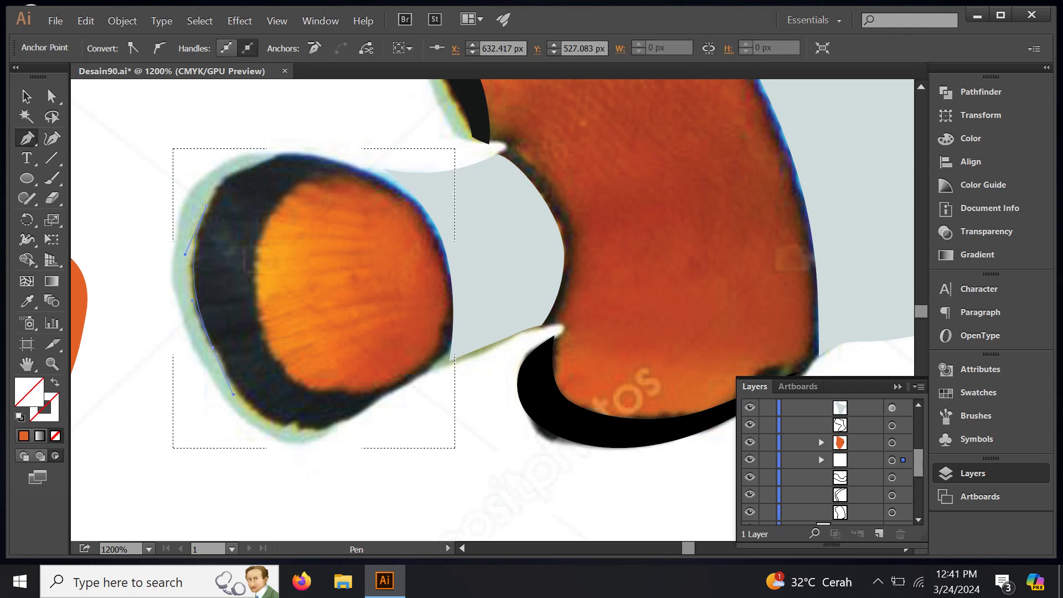
pyautogui.moveTo(295, 423)
pyautogui.mouseDown()
pyautogui.moveTo(334, 429)
pyautogui.moveTo(430, 391)
pyautogui.mouseUp()
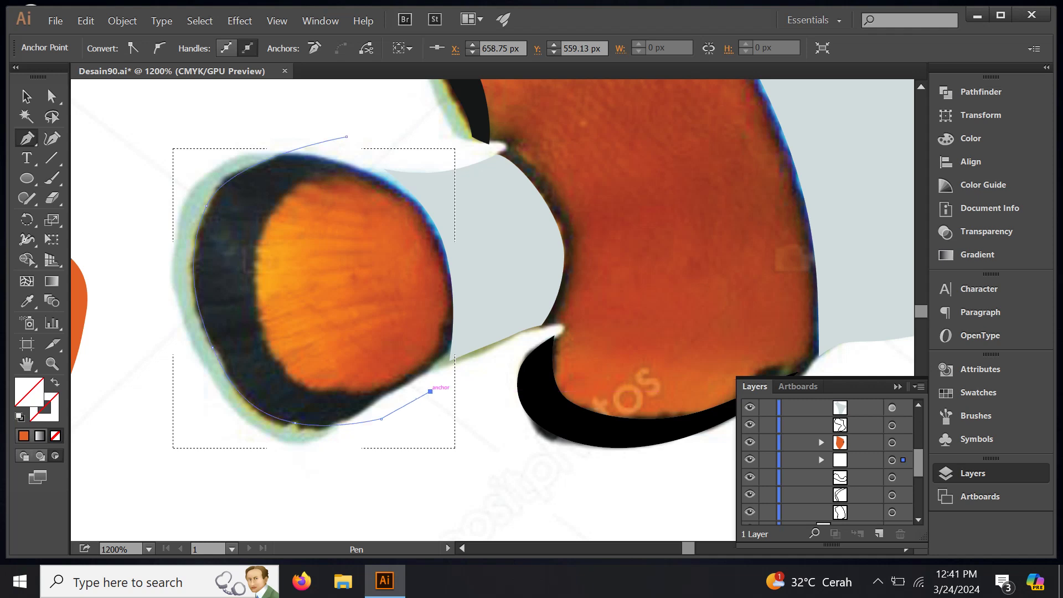
pyautogui.moveTo(279, 364); pyautogui.dragTo(314, 403)
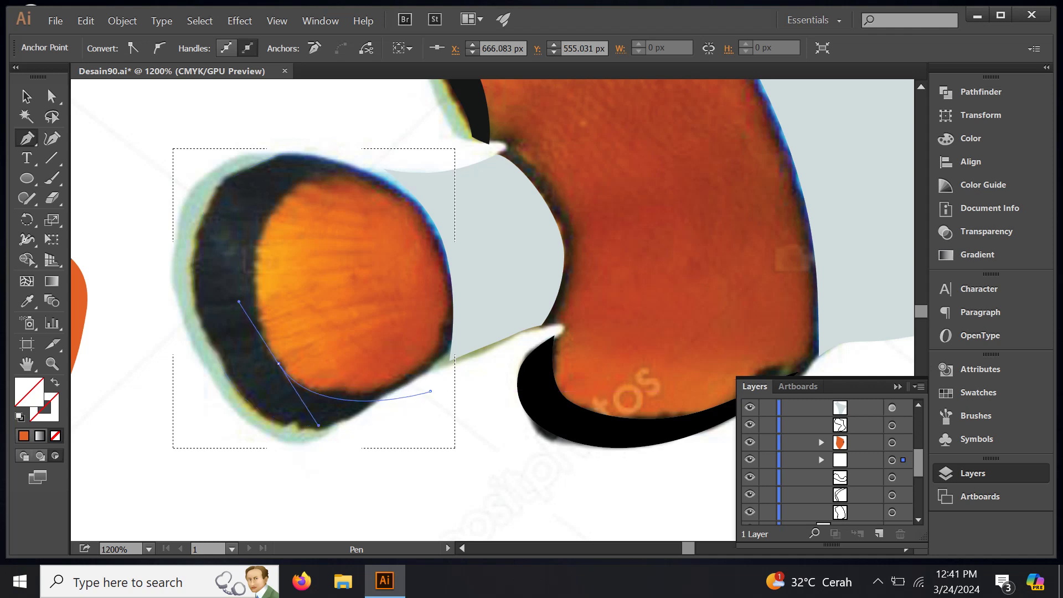
pyautogui.moveTo(244, 323); pyautogui.dragTo(242, 315)
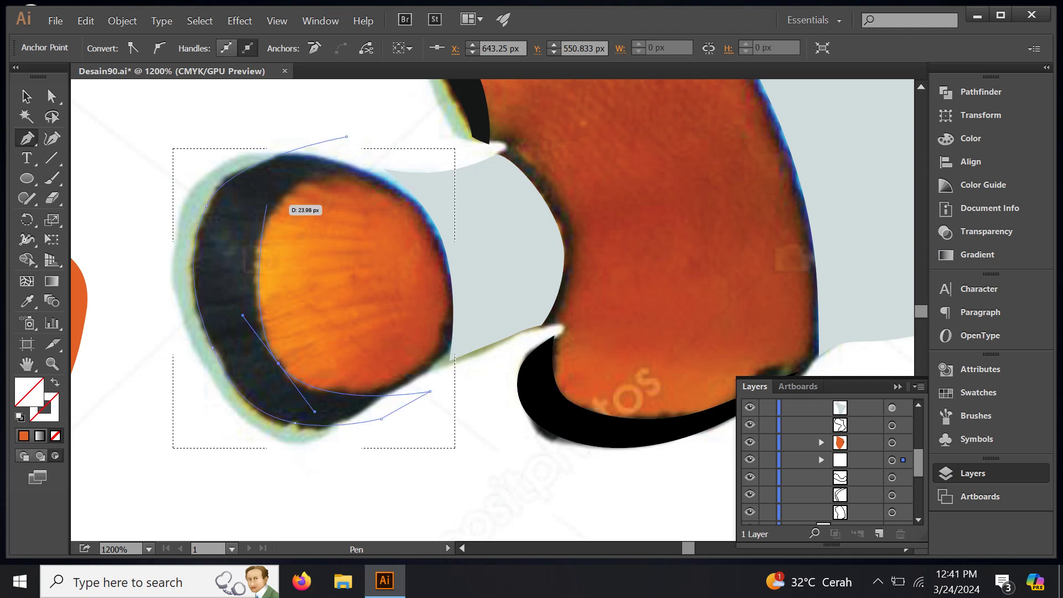
pyautogui.moveTo(270, 210); pyautogui.dragTo(281, 177)
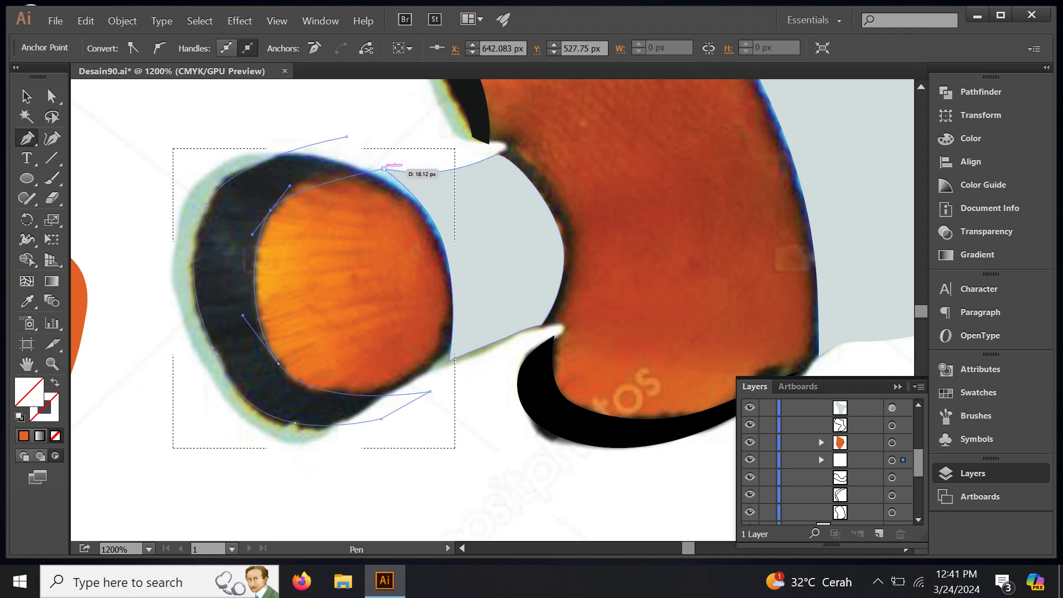
pyautogui.moveTo(383, 157)
pyautogui.mouseDown()
pyautogui.moveTo(409, 156)
pyautogui.moveTo(347, 136)
pyautogui.mouseUp()
# Step: Close the tail outline and split the overlapping tail shapes with Pathfinder Divide
pyautogui.click(803, 460)
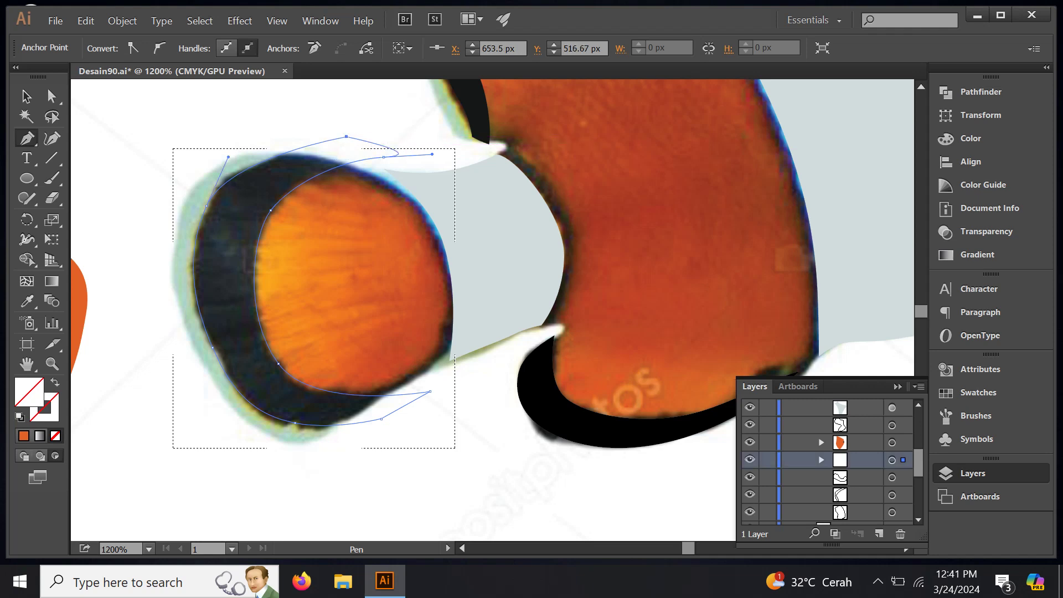
pyautogui.hotkey('ctrl', '7')
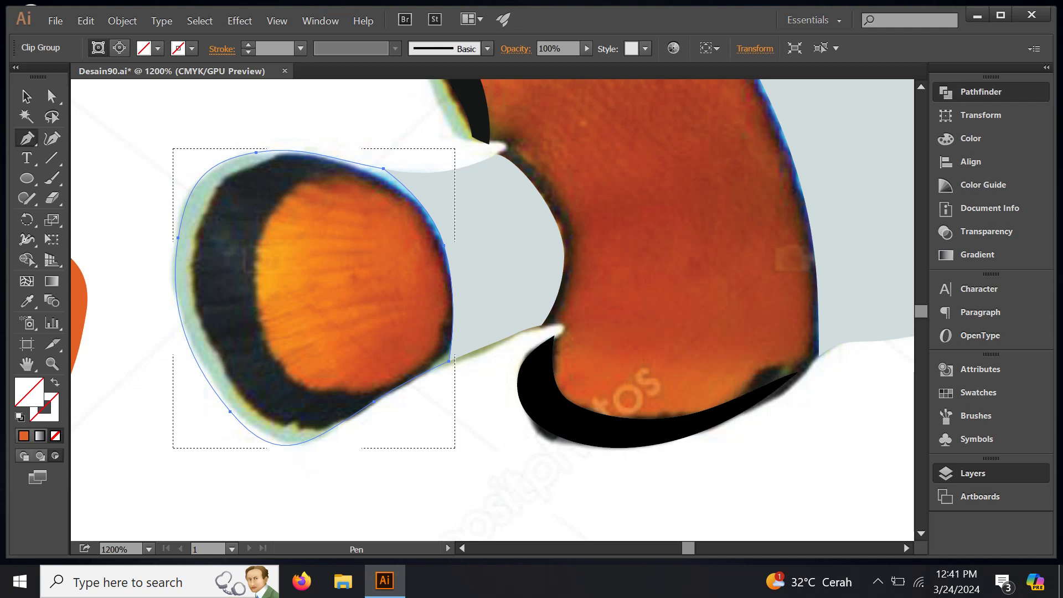
pyautogui.click(980, 91)
pyautogui.click(753, 156)
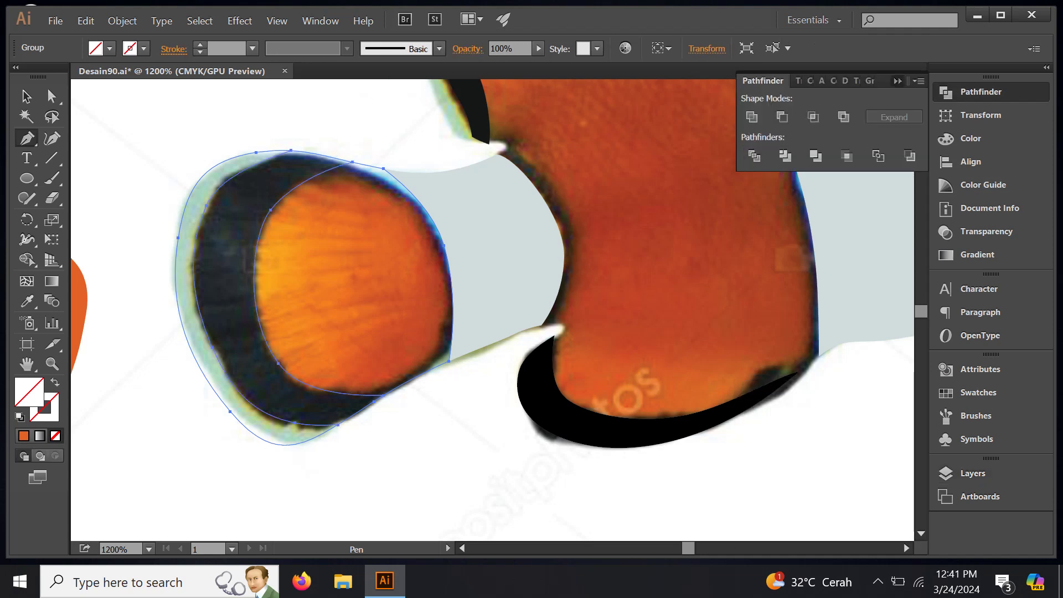
pyautogui.scroll(-4, 505, 214)
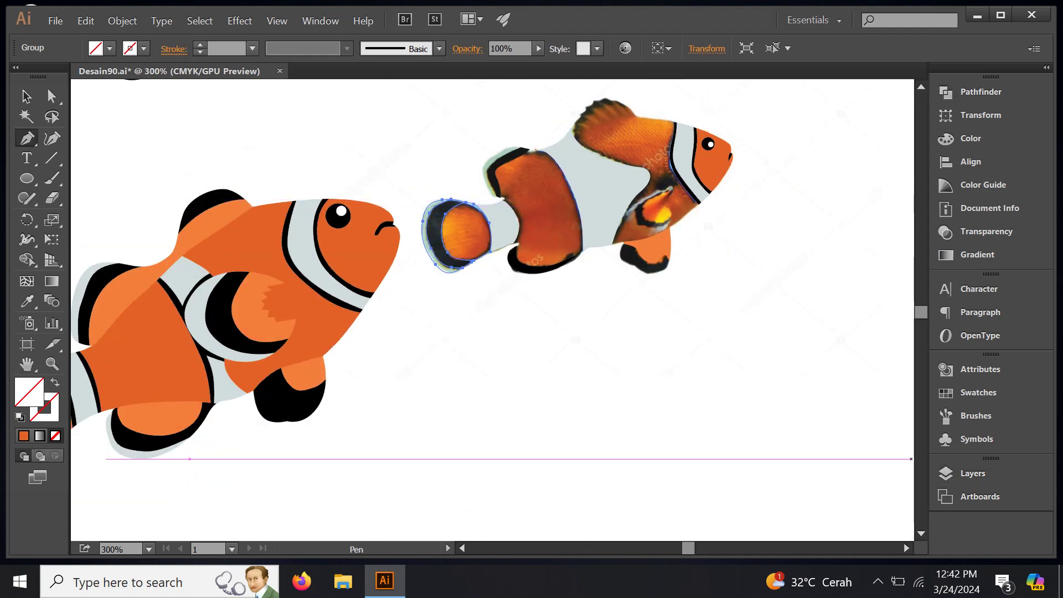
# Step: Colour the tail pieces: crescent black, inner circle light orange, rim light grey
pyautogui.click(973, 474)
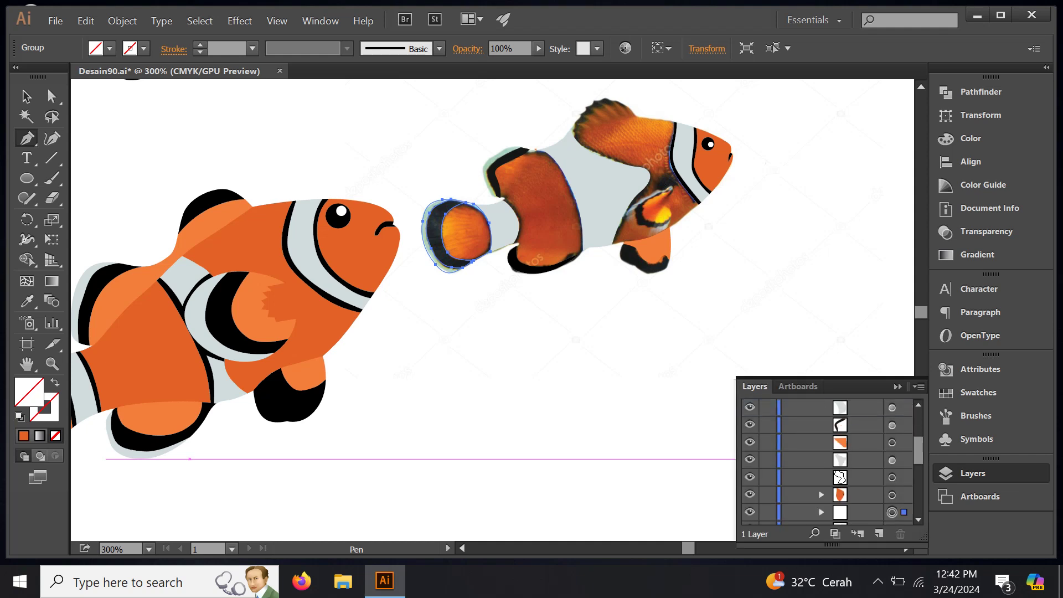
pyautogui.scroll(-3, 827, 460)
pyautogui.click(821, 460)
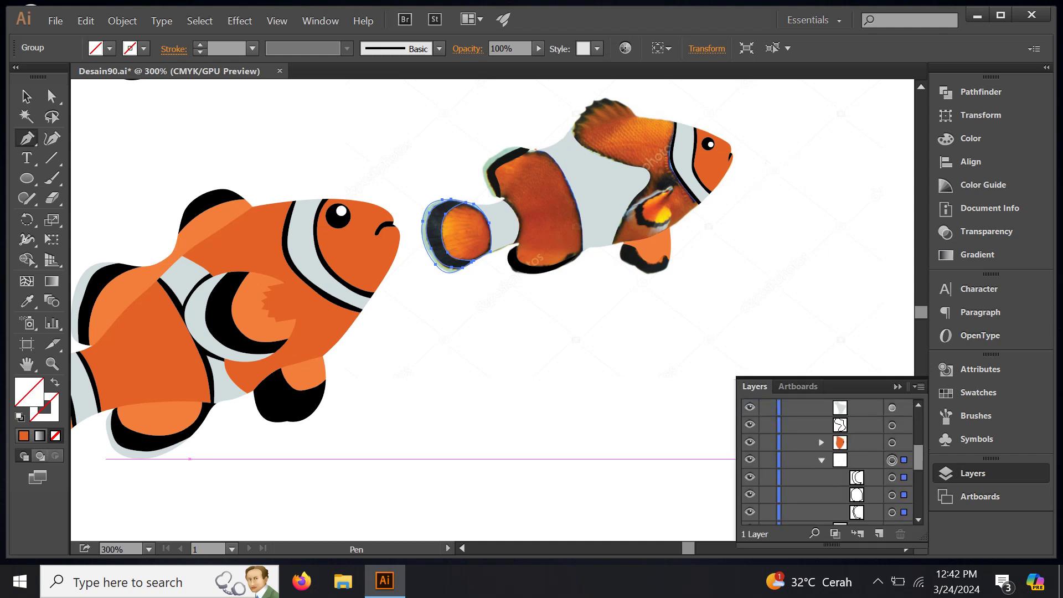
pyautogui.click(892, 477)
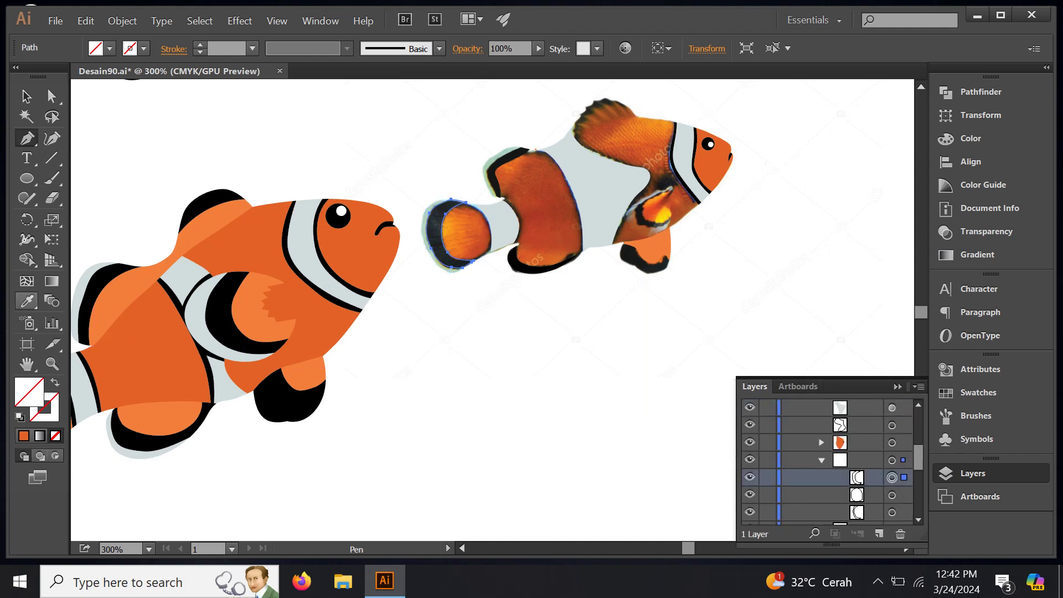
pyautogui.press('i')
pyautogui.click(97, 294)
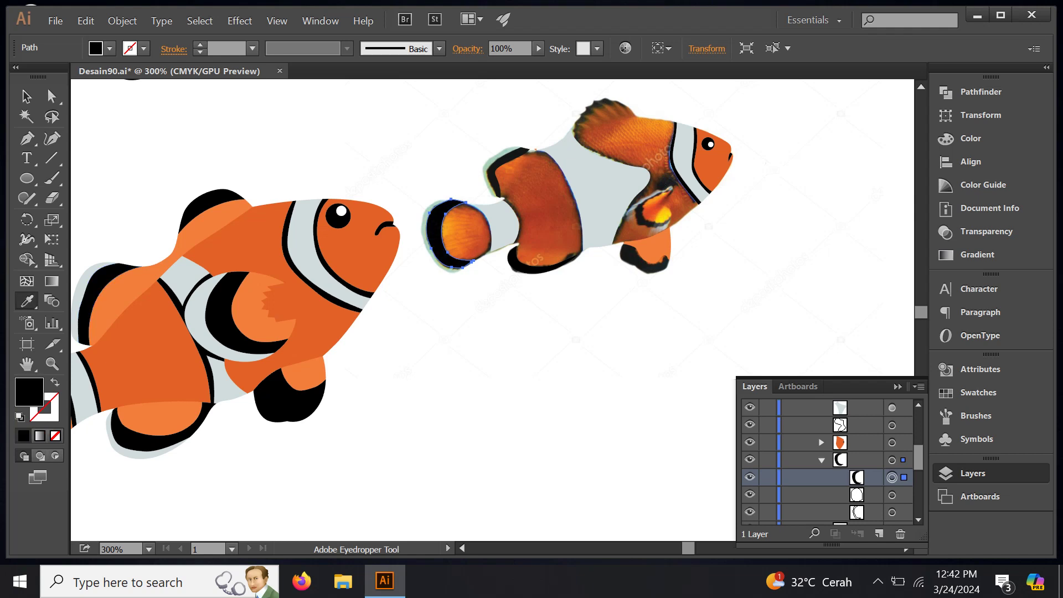
pyautogui.keyDown('ctrl'); pyautogui.click(465, 232); pyautogui.keyUp('ctrl')
pyautogui.click(261, 305)
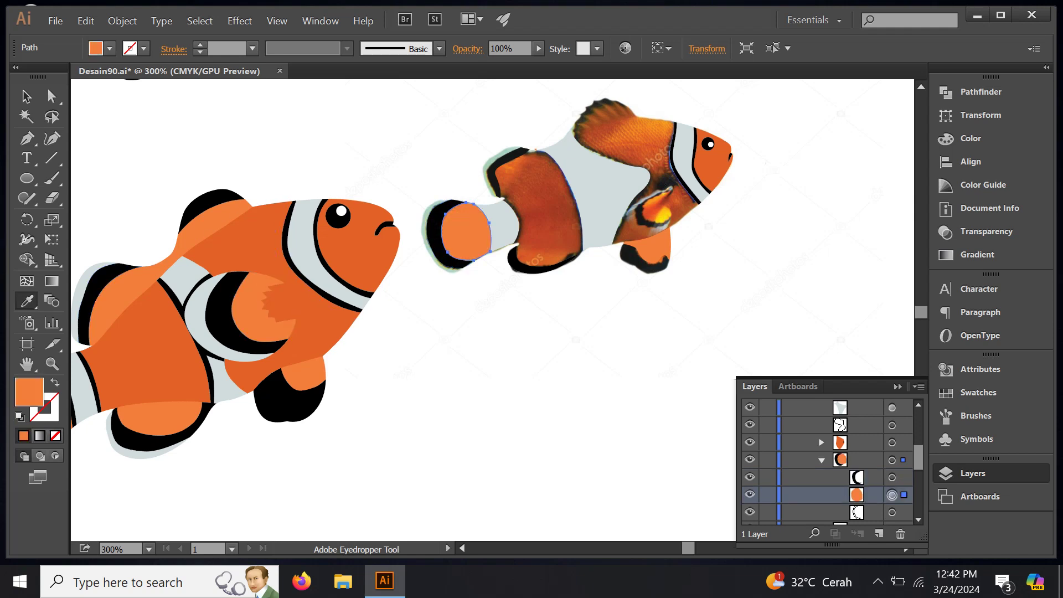
pyautogui.keyDown('ctrl'); pyautogui.click(434, 238); pyautogui.keyUp('ctrl')
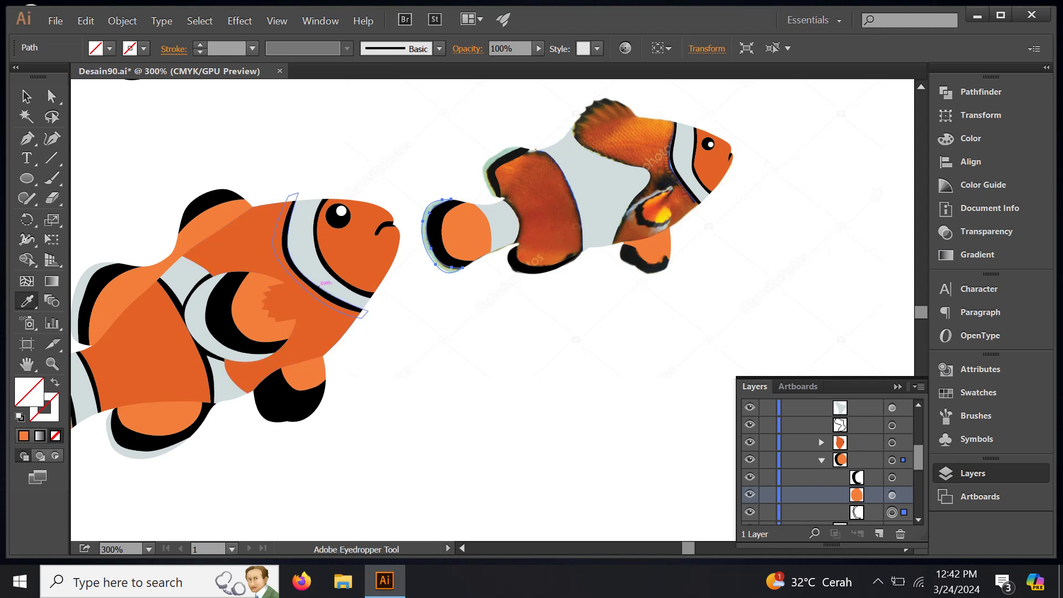
pyautogui.click(83, 276)
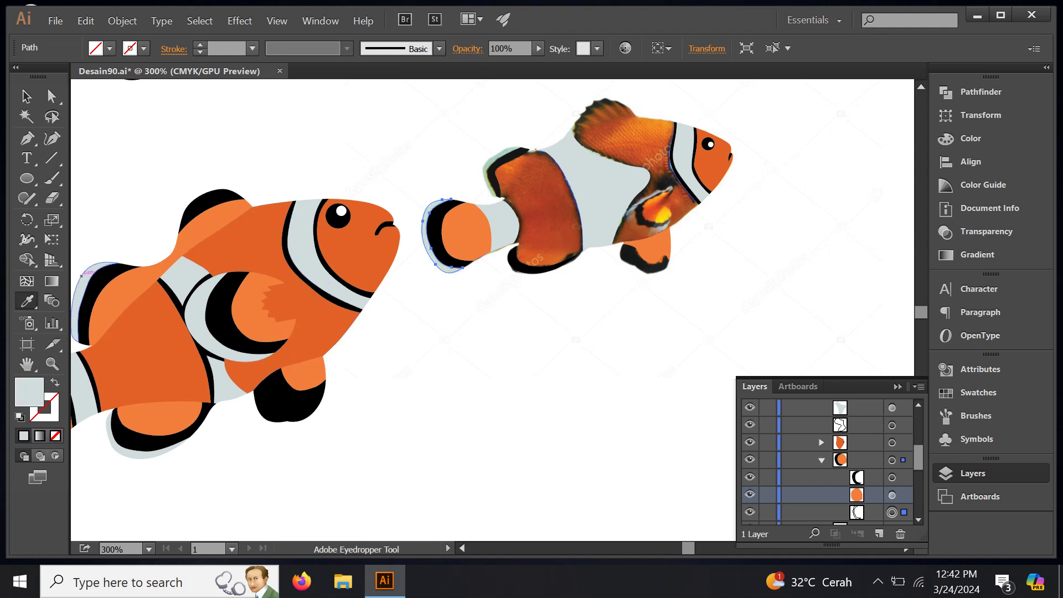
# Step: Fill the lower fin black, the tail outline light grey and the body band dark orange
pyautogui.click(821, 459)
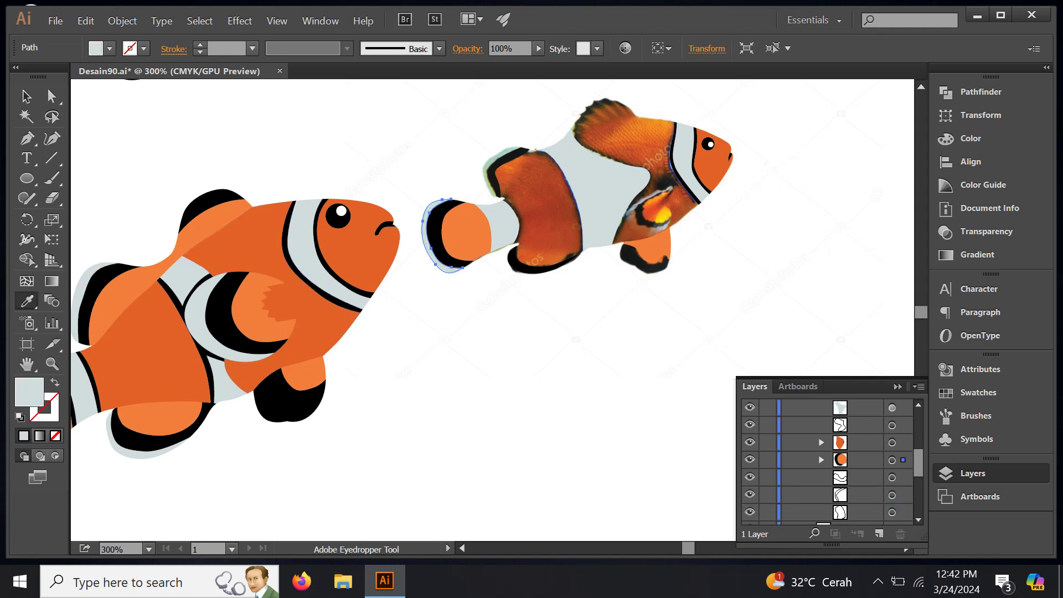
pyautogui.click(891, 477)
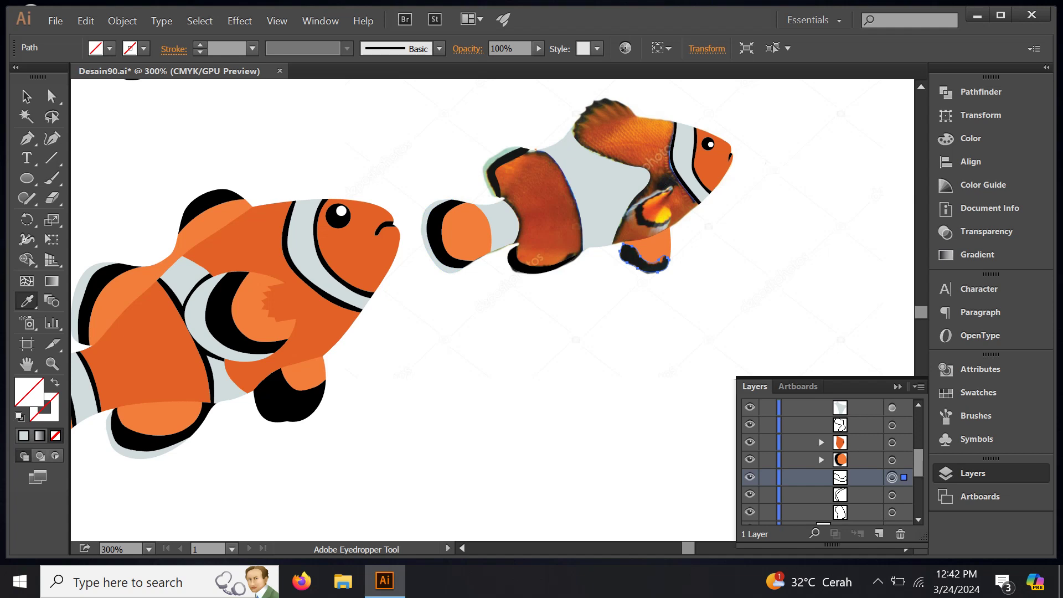
pyautogui.click(277, 398)
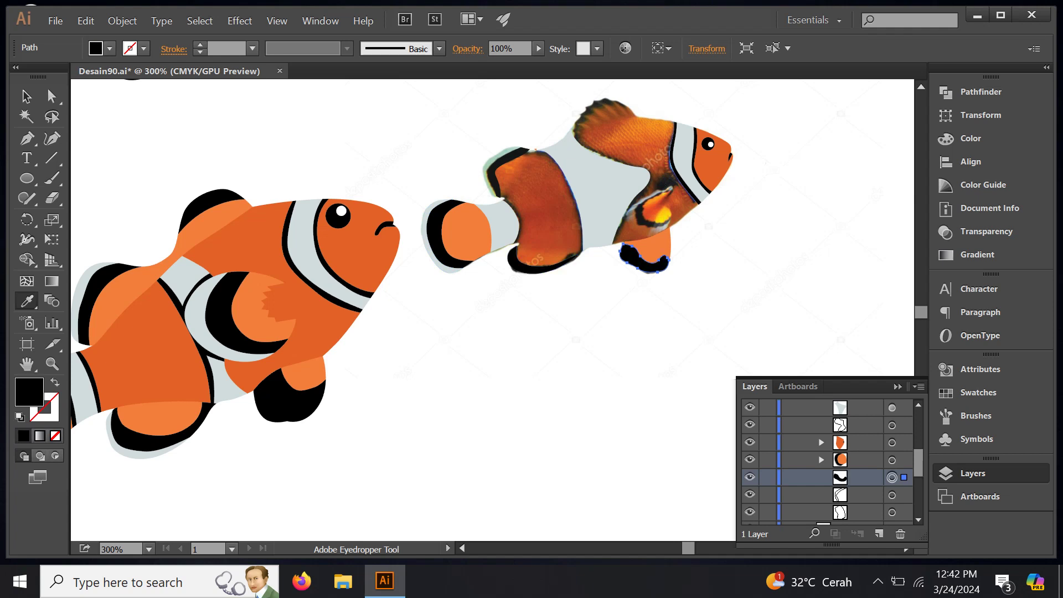
pyautogui.click(892, 495)
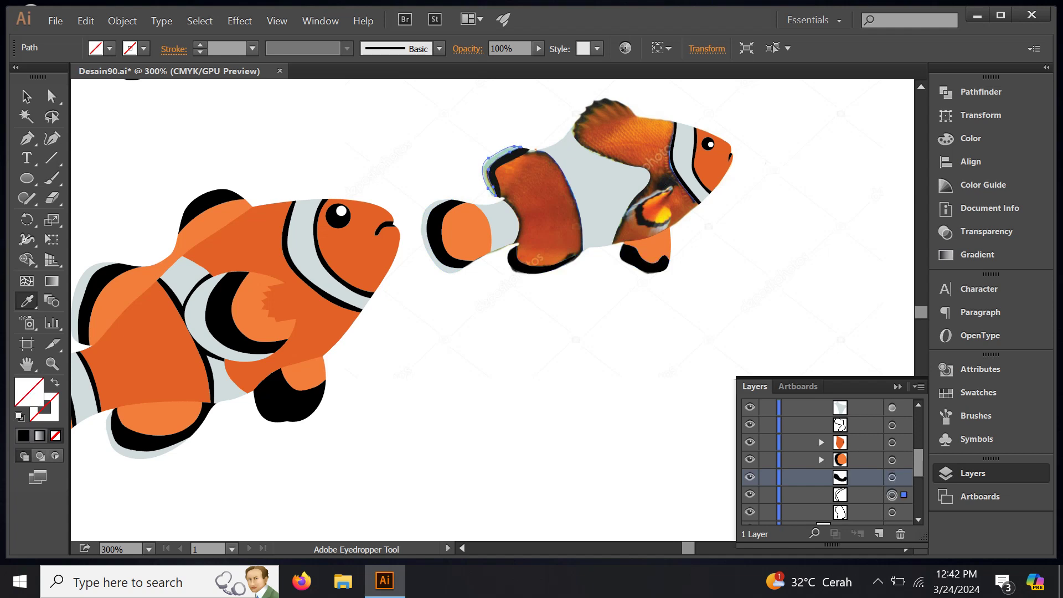
pyautogui.click(428, 253)
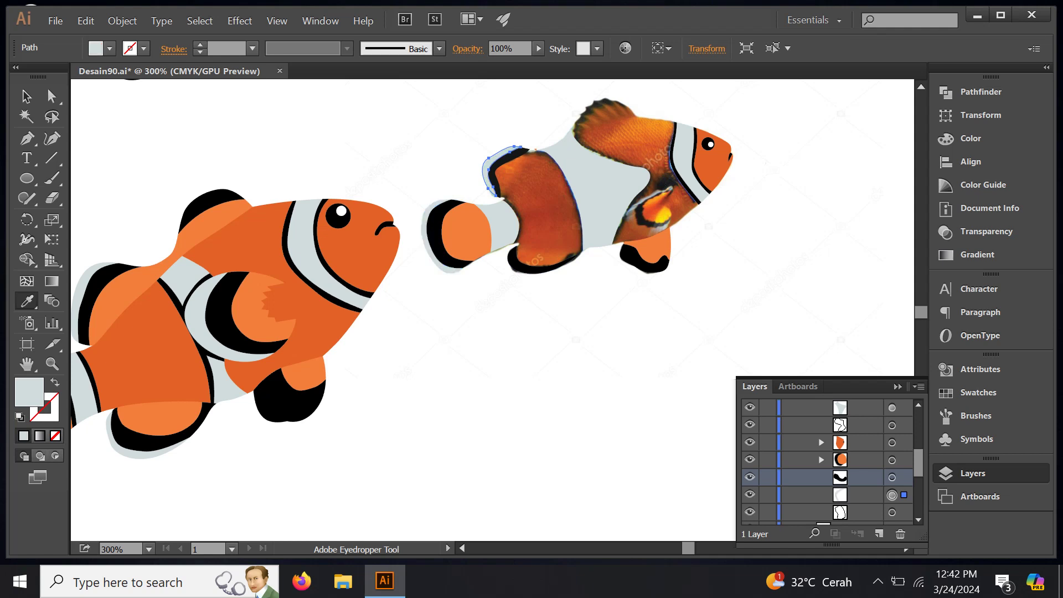
pyautogui.click(892, 512)
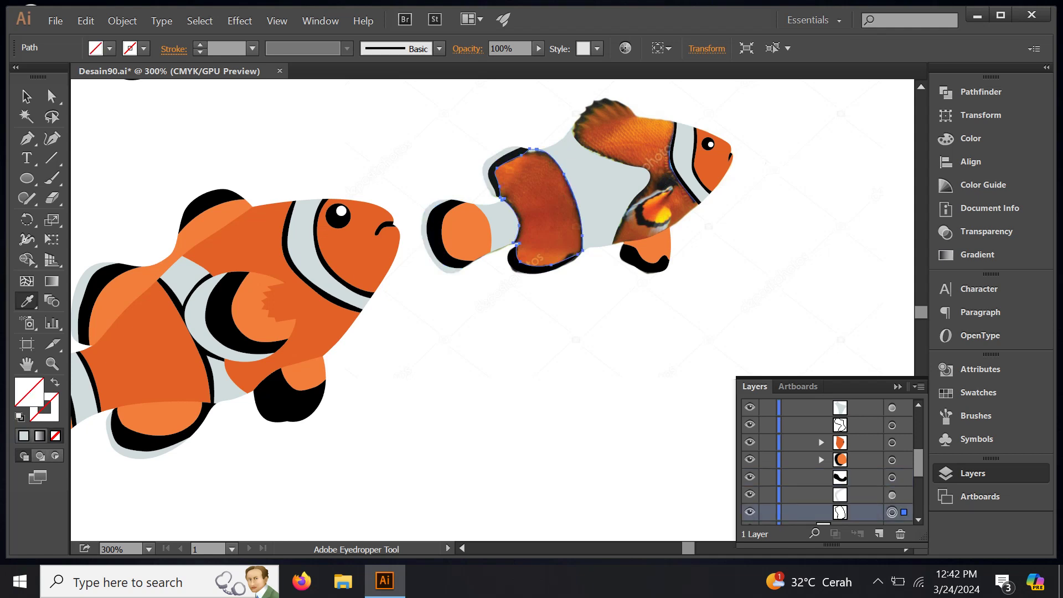
pyautogui.click(256, 365)
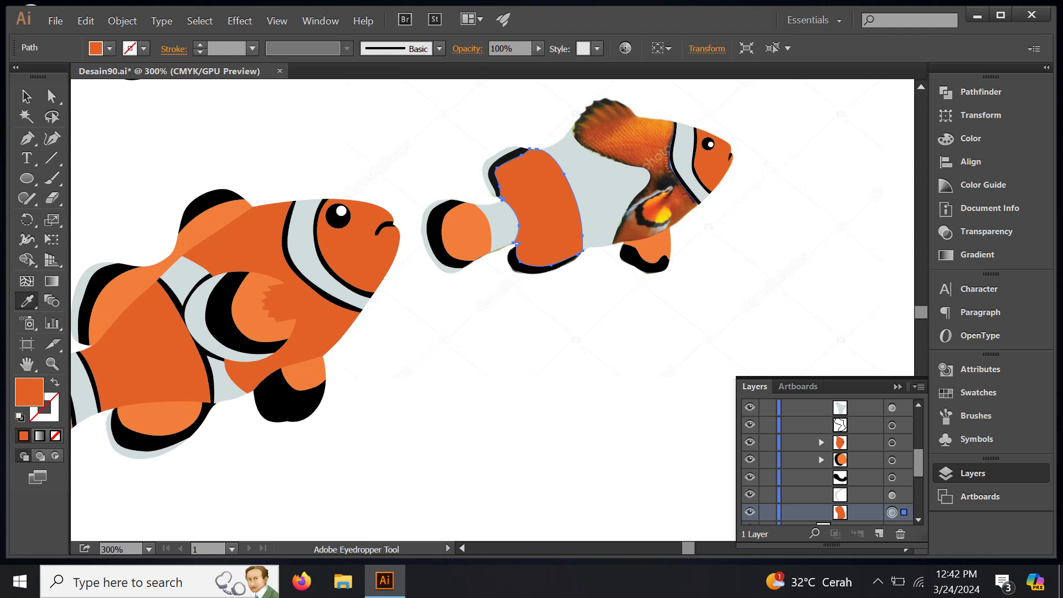
# Step: Select the grey tail band and begin a curved Pen stripe down its edge
pyautogui.press('a')
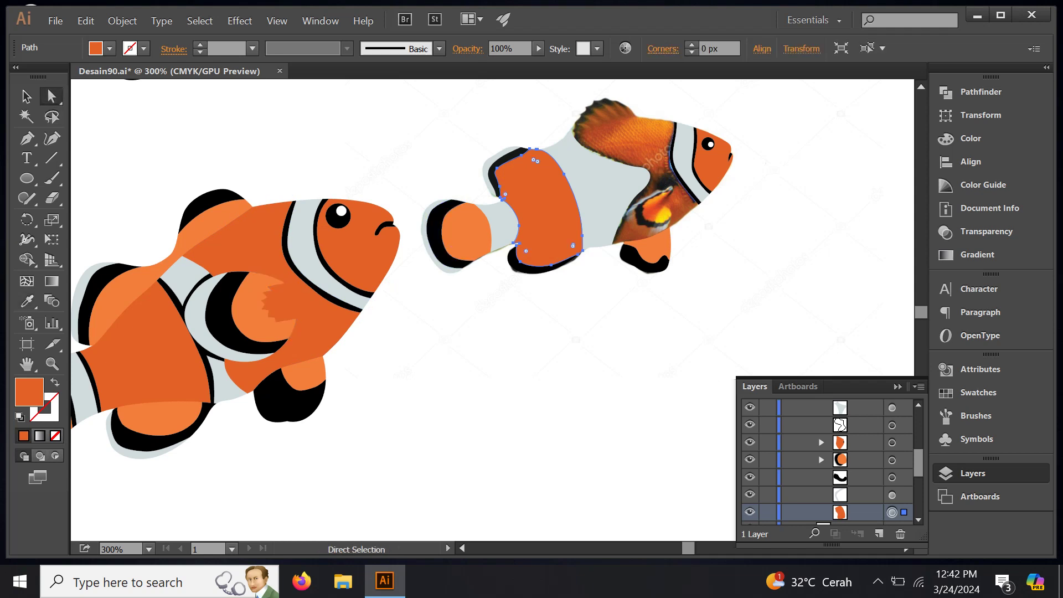
pyautogui.click(496, 244)
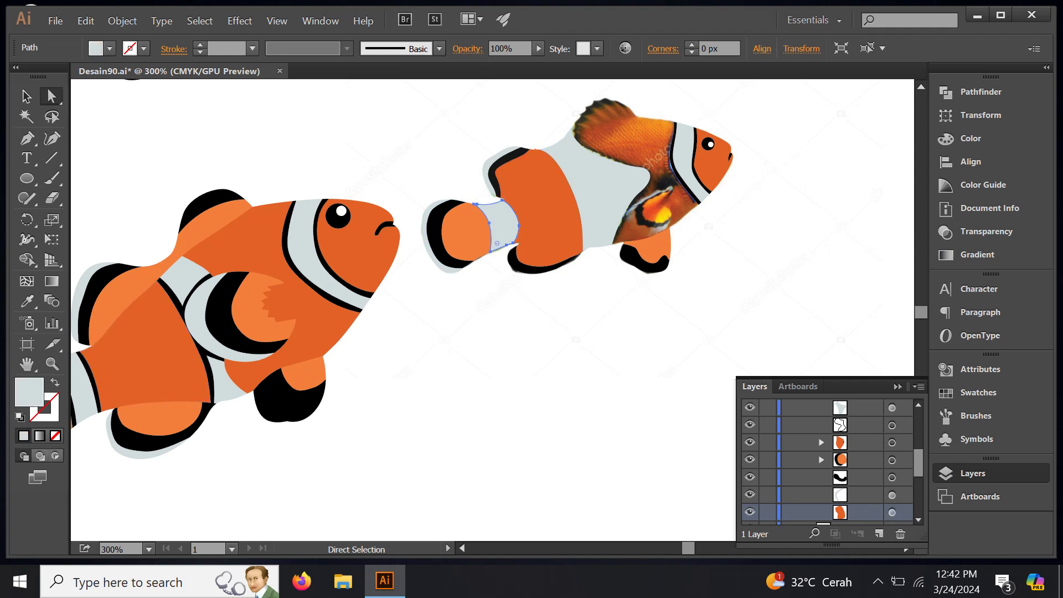
pyautogui.click(26, 137)
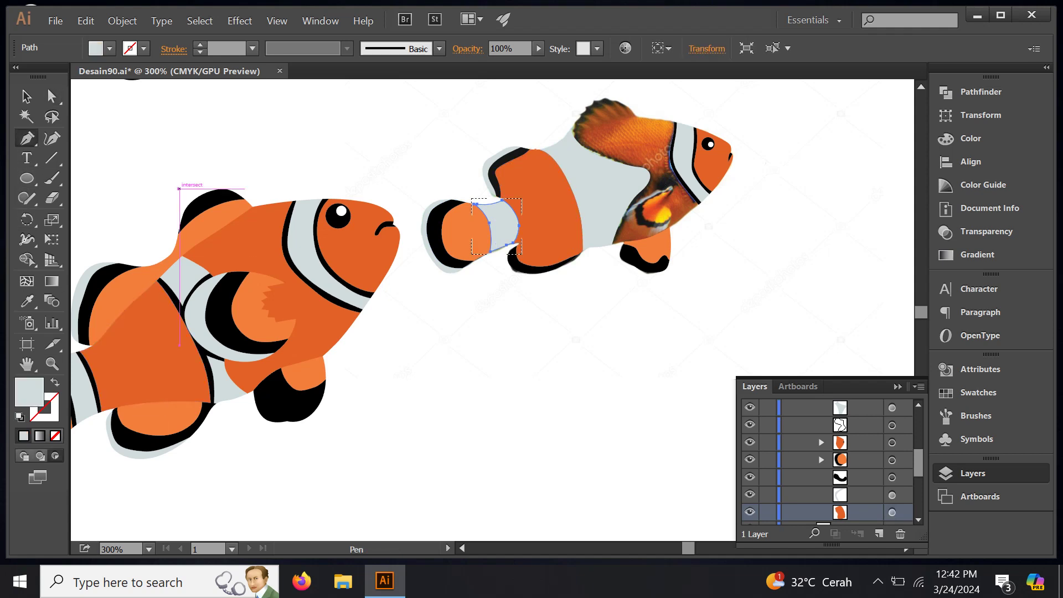
pyautogui.keyDown('alt'); pyautogui.scroll(5, 501, 217); pyautogui.keyUp('alt')
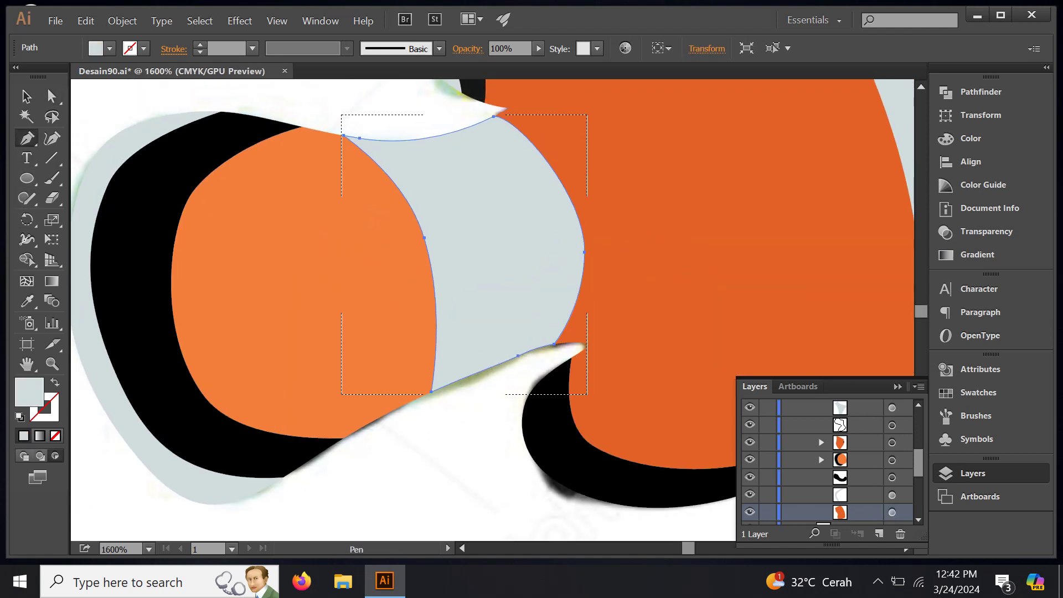
pyautogui.click(343, 114)
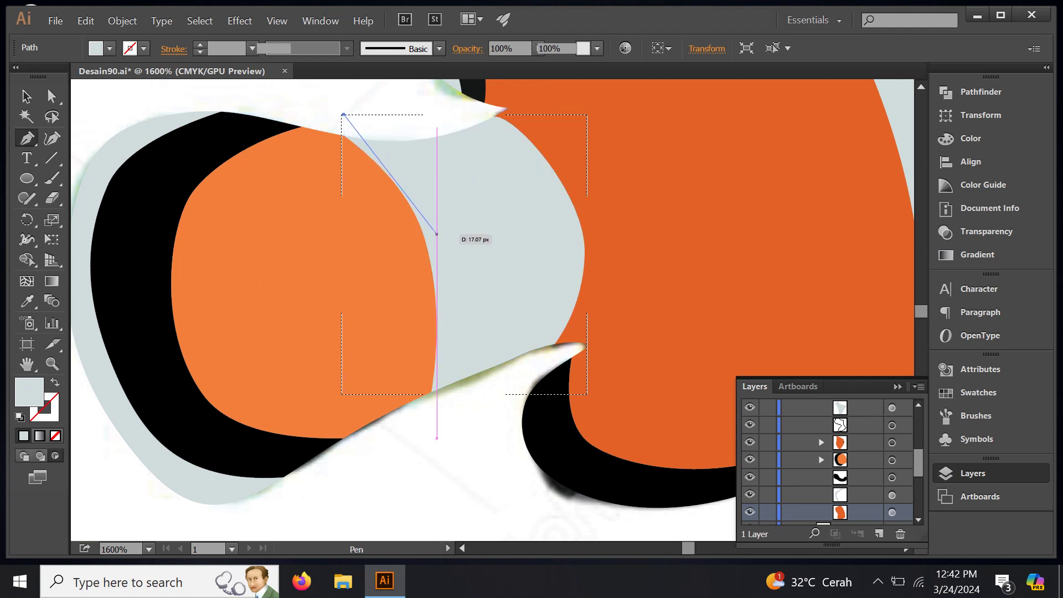
pyautogui.moveTo(440, 244); pyautogui.dragTo(465, 336)
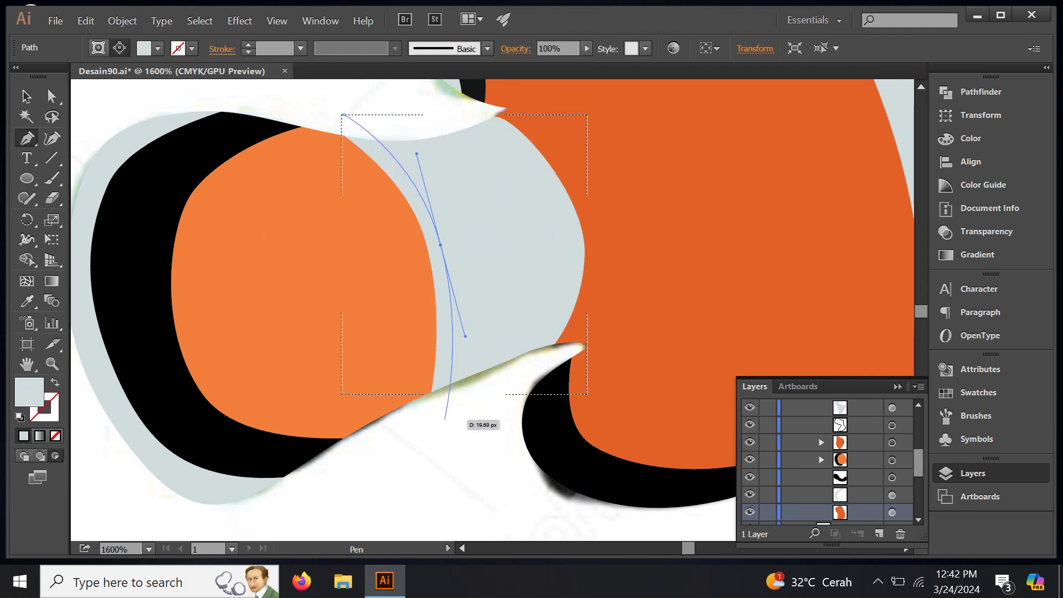
pyautogui.click(442, 420)
# Step: Close the first stripe shape and fill it black using the Eyedropper
pyautogui.click(419, 421)
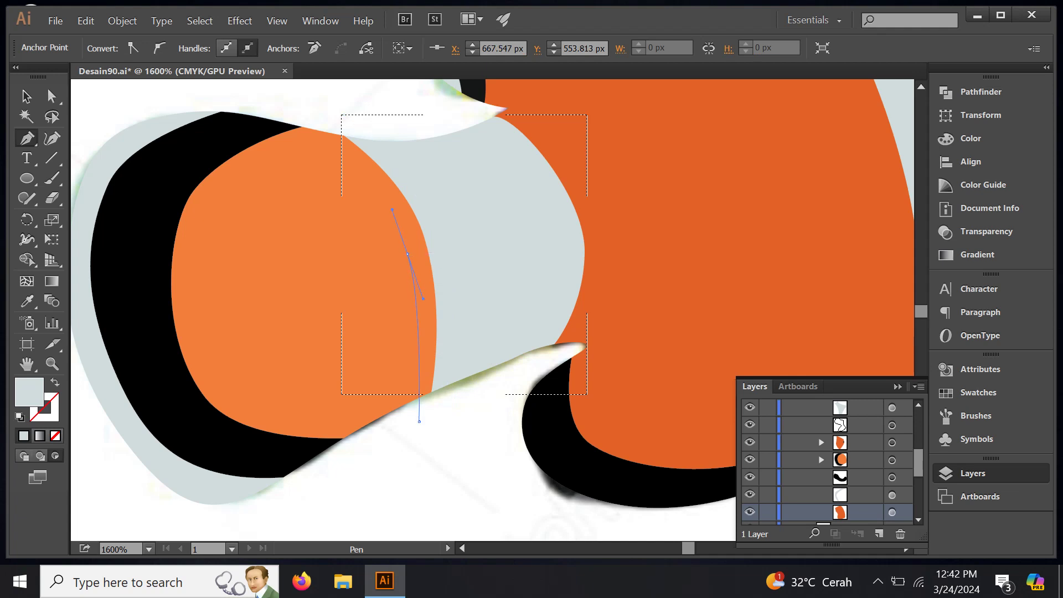
pyautogui.moveTo(407, 253); pyautogui.dragTo(391, 208)
pyautogui.click(320, 138)
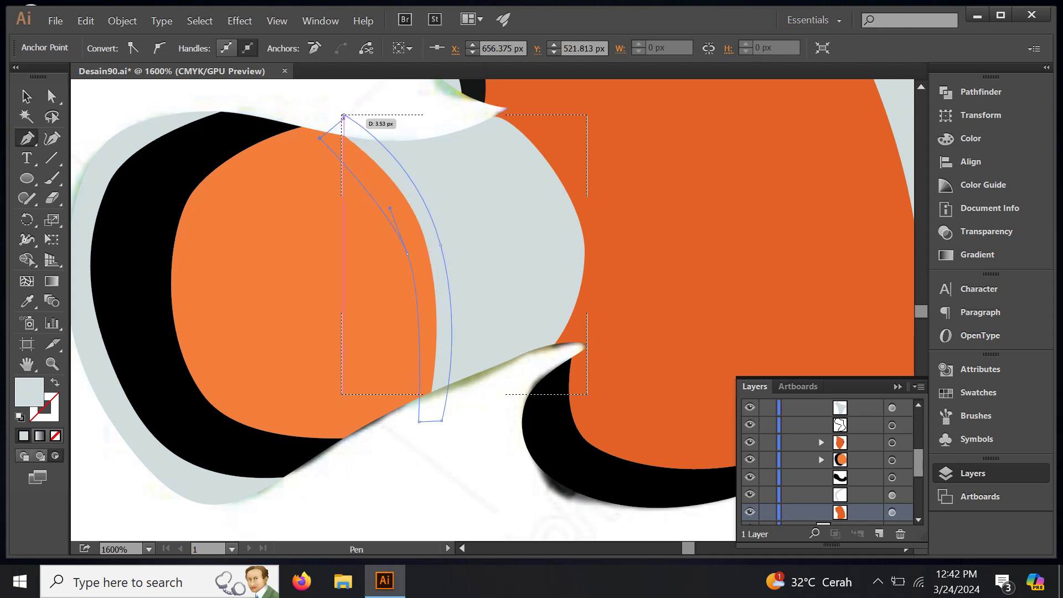
pyautogui.click(343, 113)
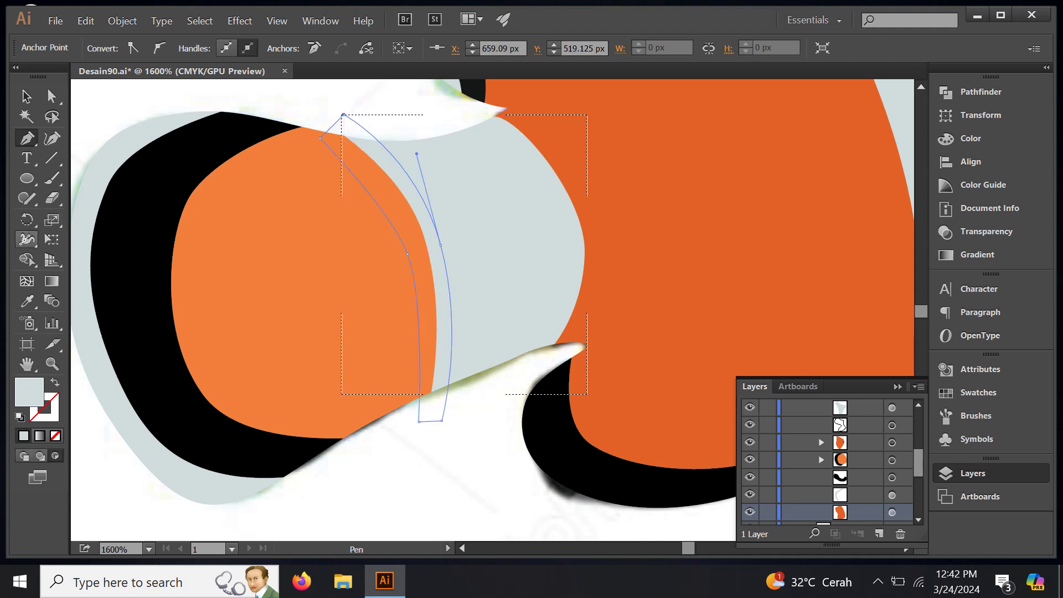
pyautogui.click(27, 301)
pyautogui.click(133, 343)
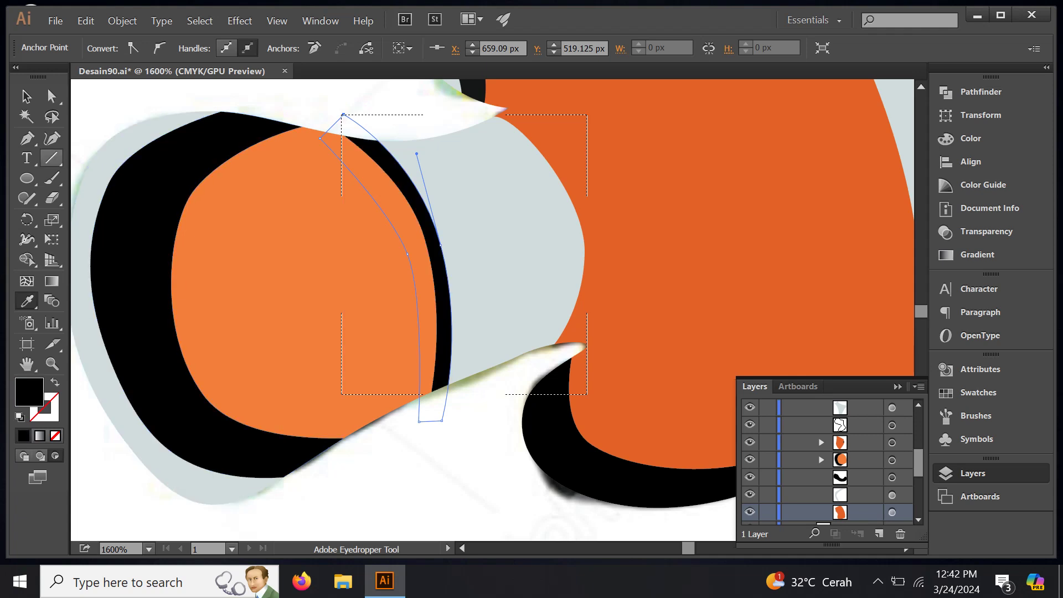
pyautogui.press('p')
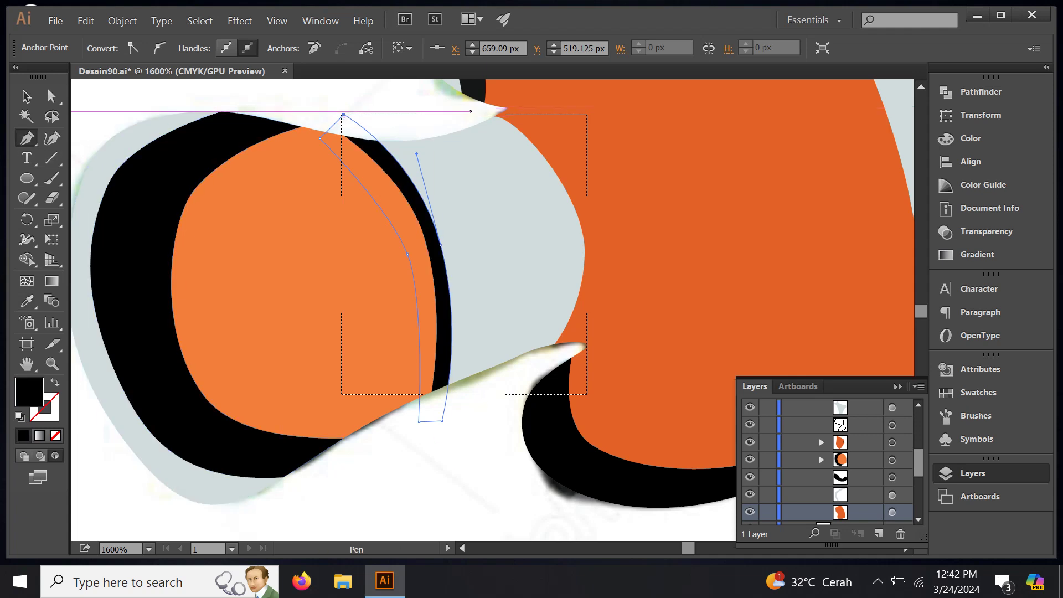
# Step: Trace a second curved stripe along the tail band's right edge
pyautogui.click(466, 111)
pyautogui.moveTo(562, 217); pyautogui.dragTo(583, 286)
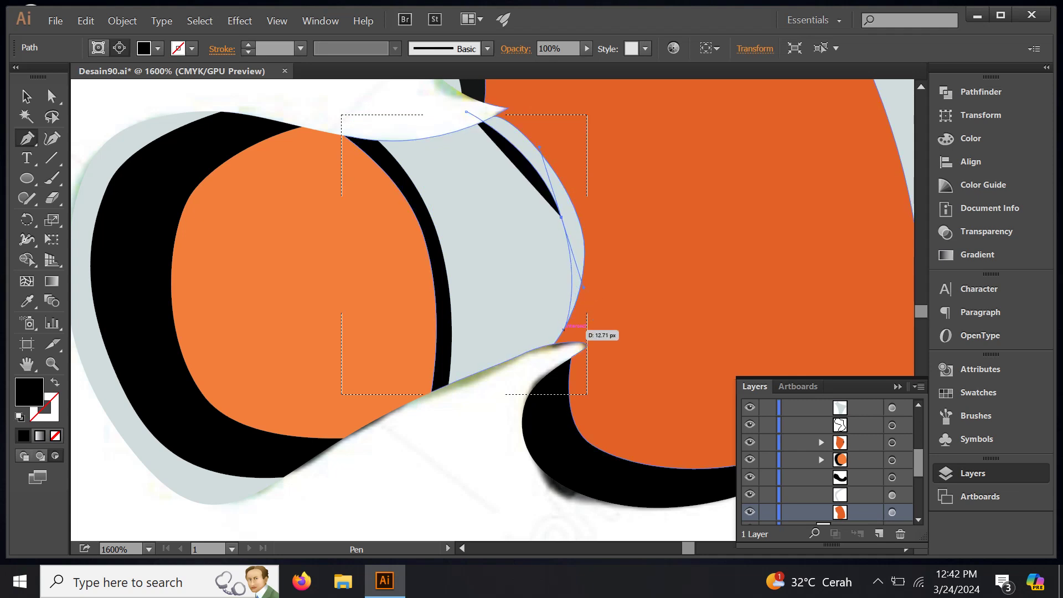
pyautogui.click(530, 360)
pyautogui.moveTo(567, 357); pyautogui.dragTo(606, 197)
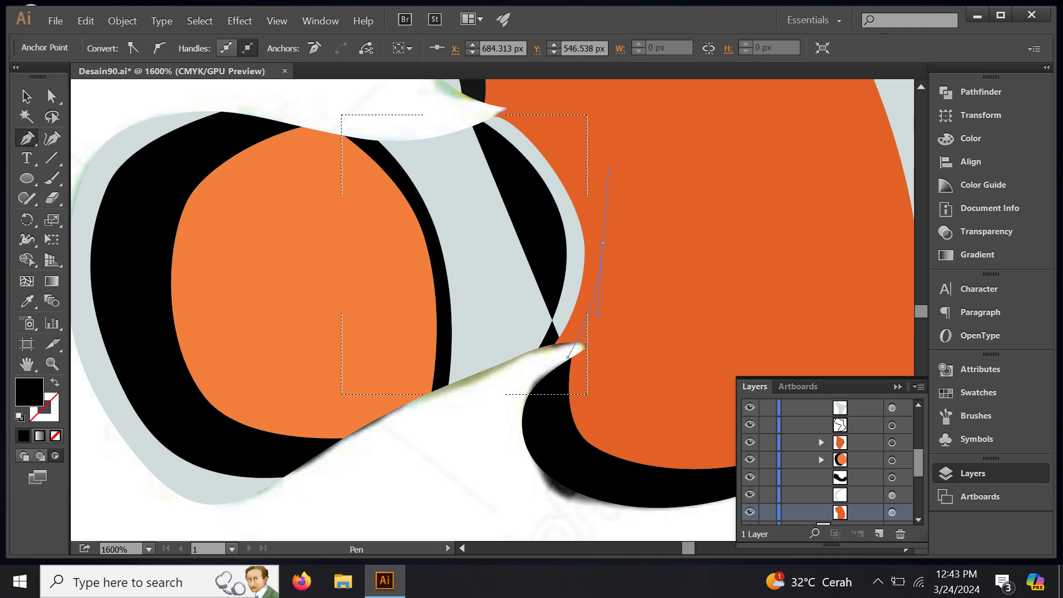
pyautogui.moveTo(467, 112); pyautogui.dragTo(467, 112)
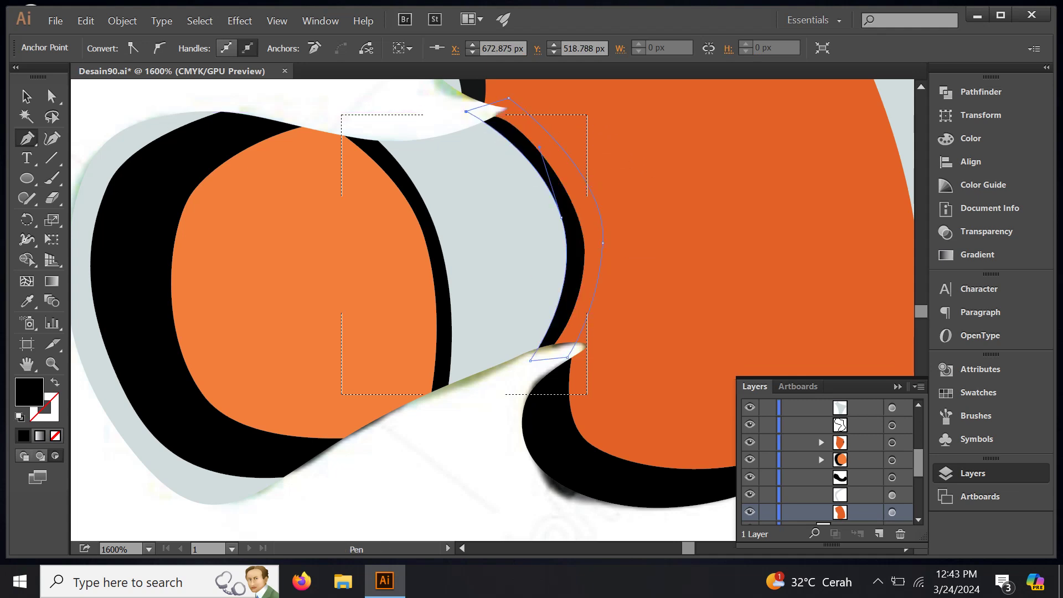
# Step: Zoom out, select the grey middle body stripe, and return to Draw Normal mode
pyautogui.hotkey('ctrl', '-')
pyautogui.hotkey('ctrl', '-')
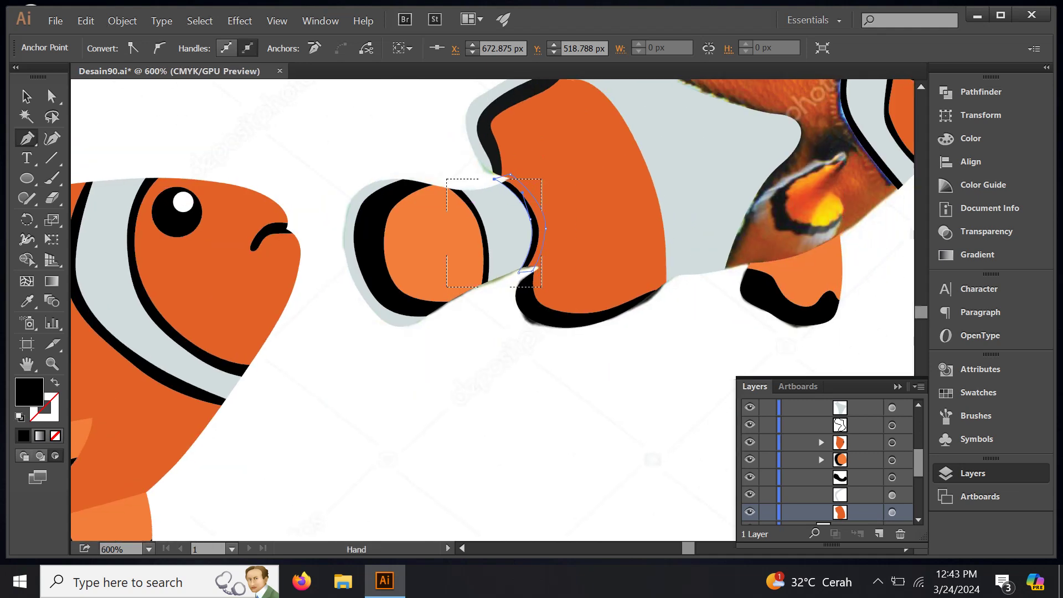
pyautogui.hotkey('ctrl', '-')
pyautogui.moveTo(499, 310); pyautogui.dragTo(476, 314)
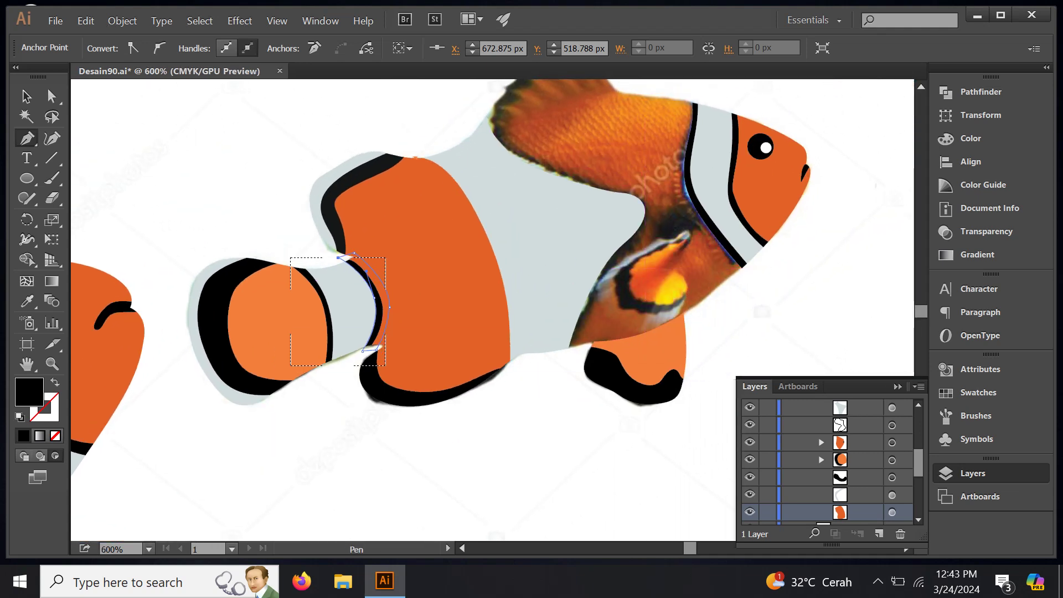
pyautogui.press('a')
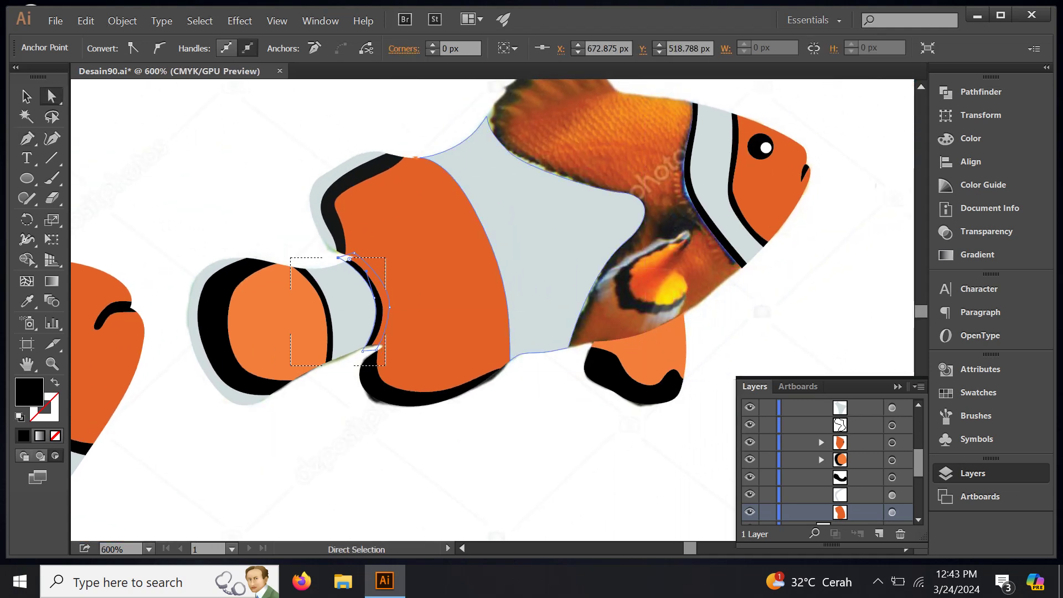
pyautogui.click(553, 277)
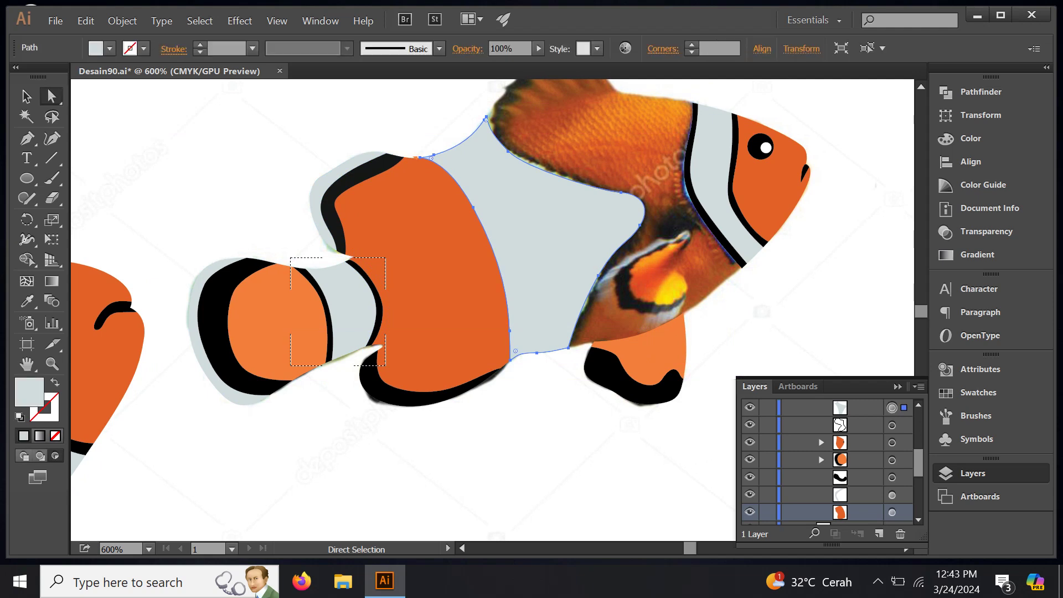
pyautogui.hotkey('shift', 'd')
pyautogui.hotkey('shift', 'd')
pyautogui.hotkey('shift', 'd')
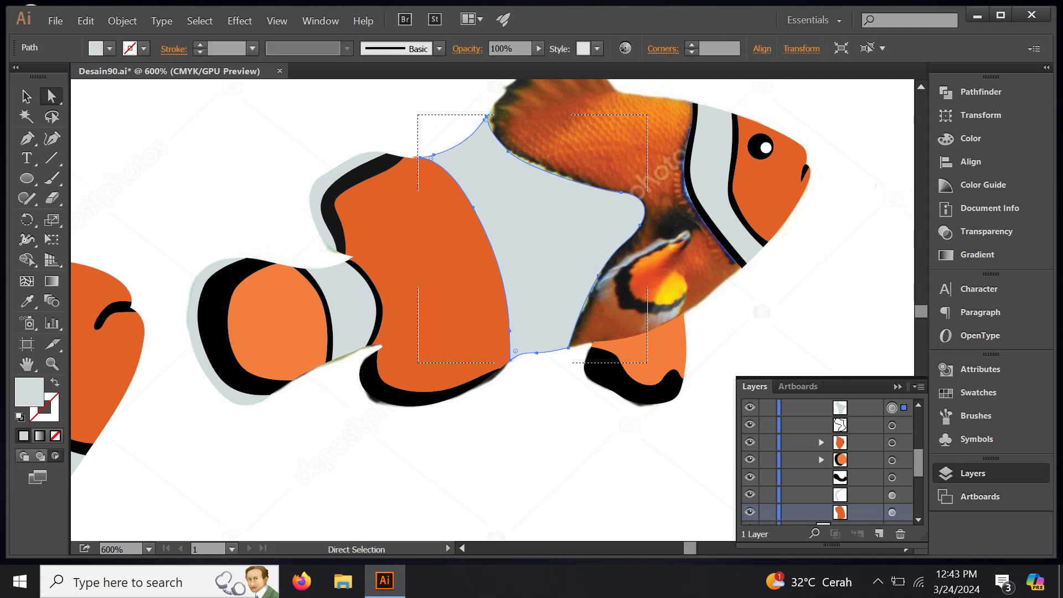
pyautogui.moveTo(553, 221); pyautogui.dragTo(471, 259)
pyautogui.keyDown('alt'); pyautogui.scroll(1, 515, 211); pyautogui.keyUp('alt')
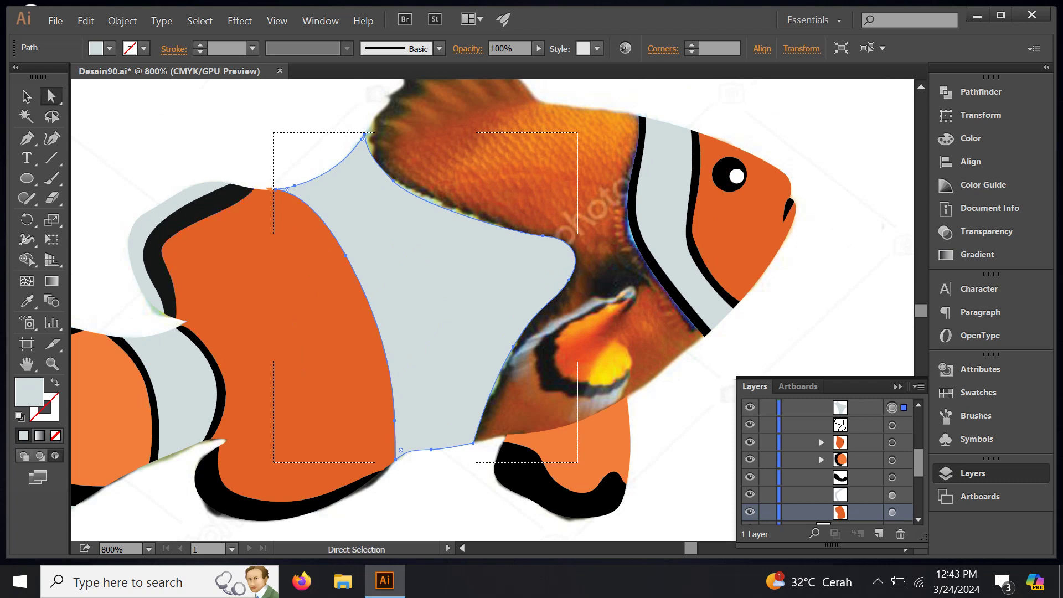
# Step: Pen-trace the stripe along the middle band's left edge and give it a black fill
pyautogui.press('p')
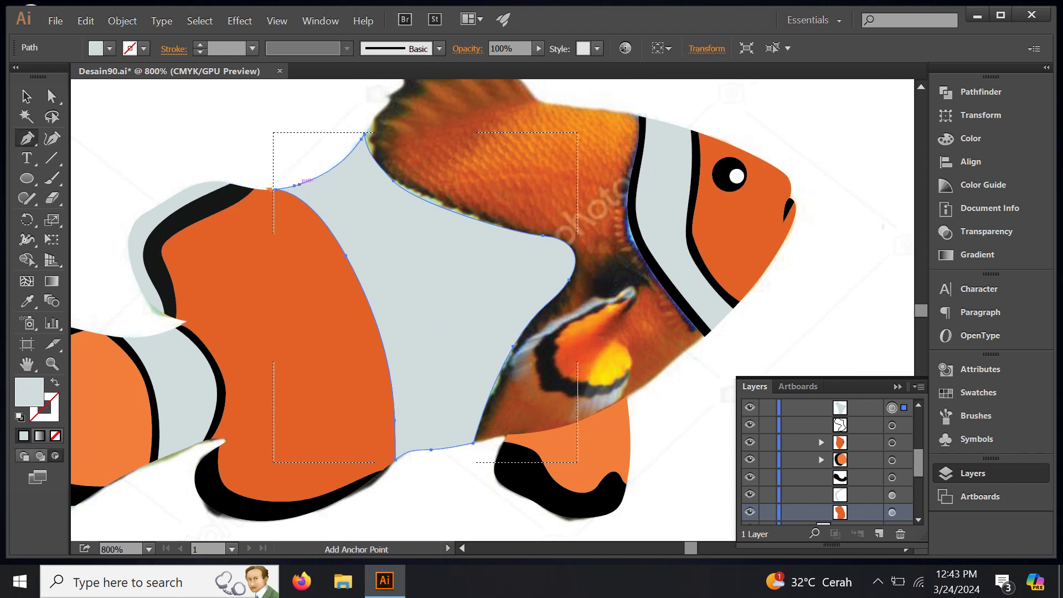
pyautogui.moveTo(287, 179)
pyautogui.mouseDown()
pyautogui.moveTo(372, 258)
pyautogui.moveTo(412, 373)
pyautogui.mouseUp()
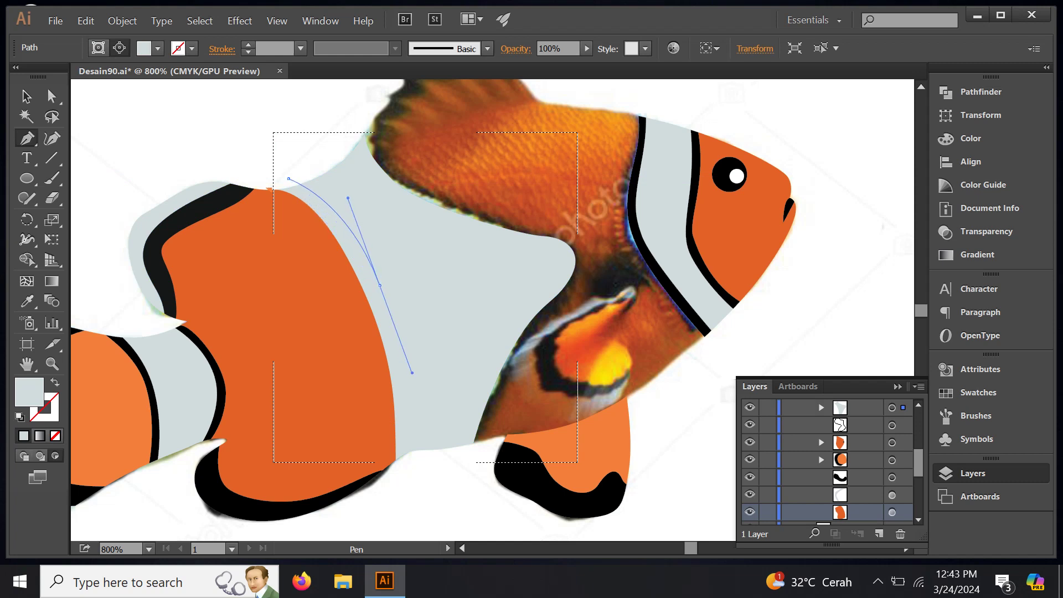
pyautogui.moveTo(411, 470); pyautogui.dragTo(388, 469)
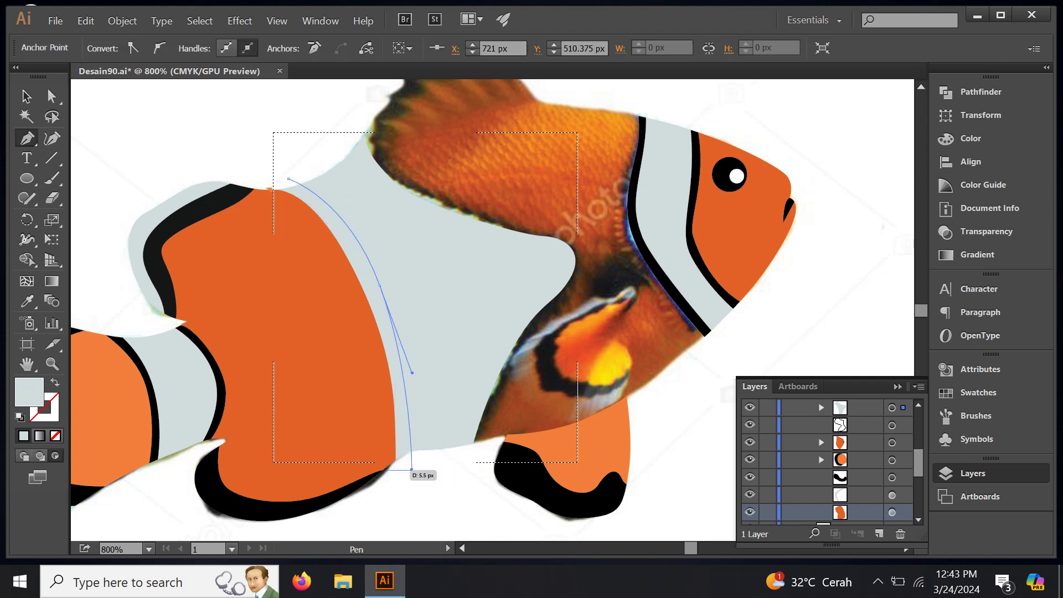
pyautogui.hotkey('ctrl', 'z')
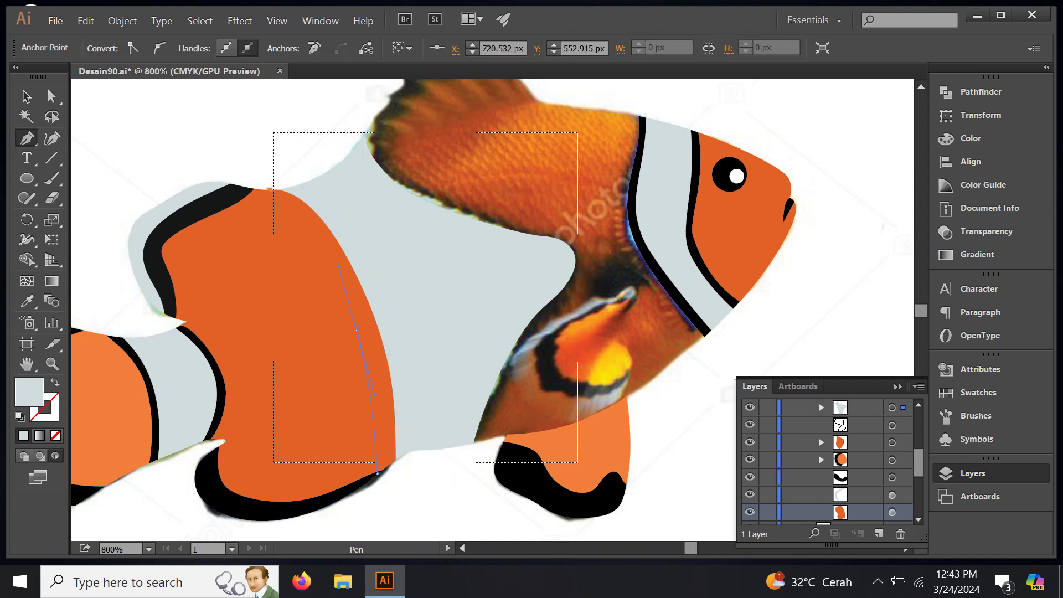
pyautogui.moveTo(254, 186)
pyautogui.mouseDown()
pyautogui.moveTo(278, 210)
pyautogui.moveTo(347, 198)
pyautogui.mouseUp()
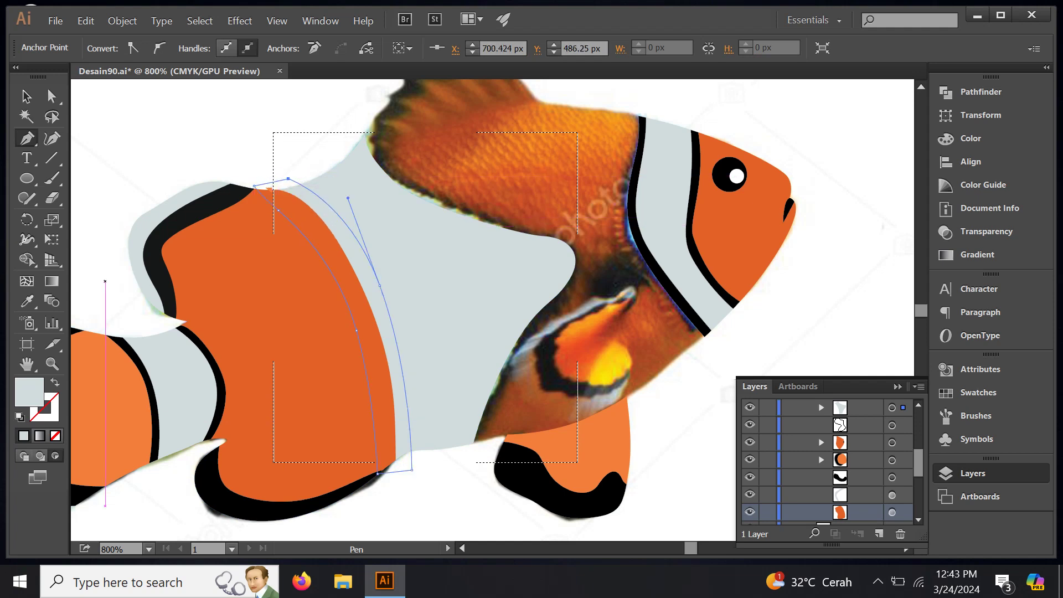
pyautogui.click(26, 301)
pyautogui.click(194, 200)
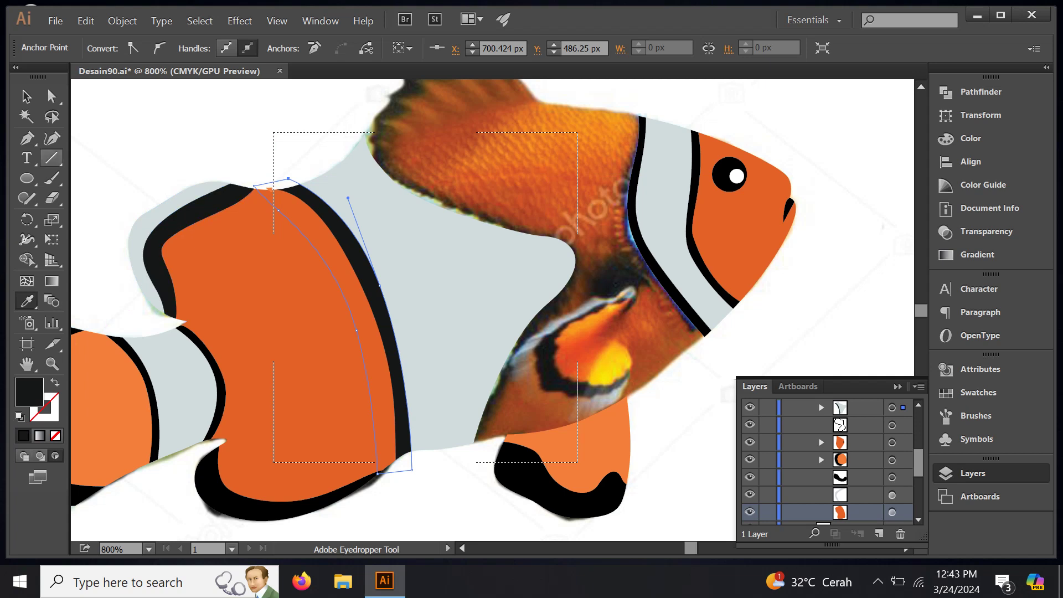
pyautogui.click(26, 138)
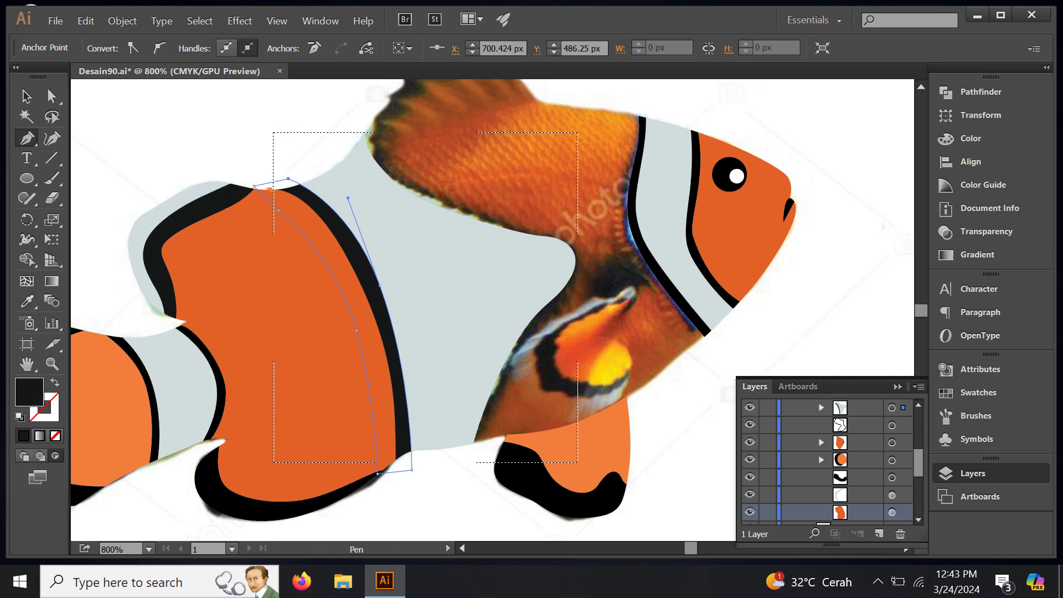
# Step: Pen-trace a closed, unfilled stripe outline along the middle band's right edge toward the belly
pyautogui.click(352, 128)
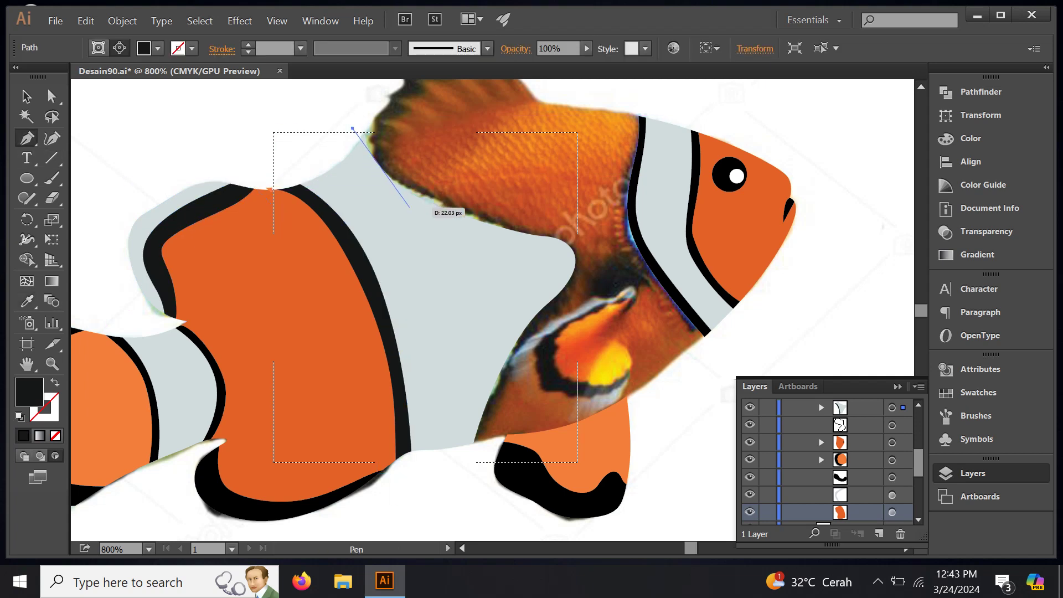
pyautogui.moveTo(409, 207); pyautogui.dragTo(570, 252)
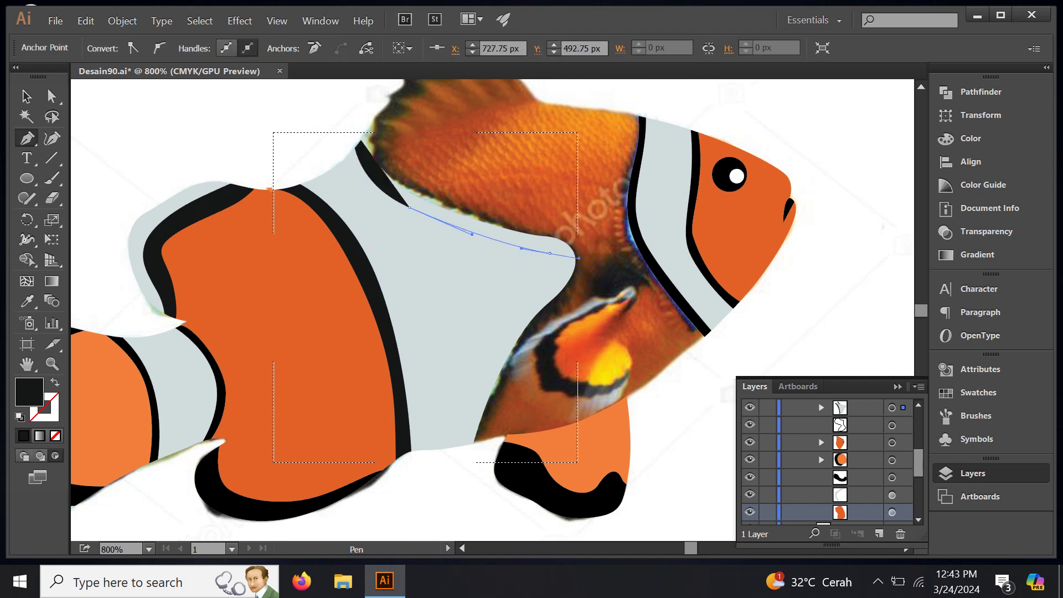
pyautogui.click(524, 304)
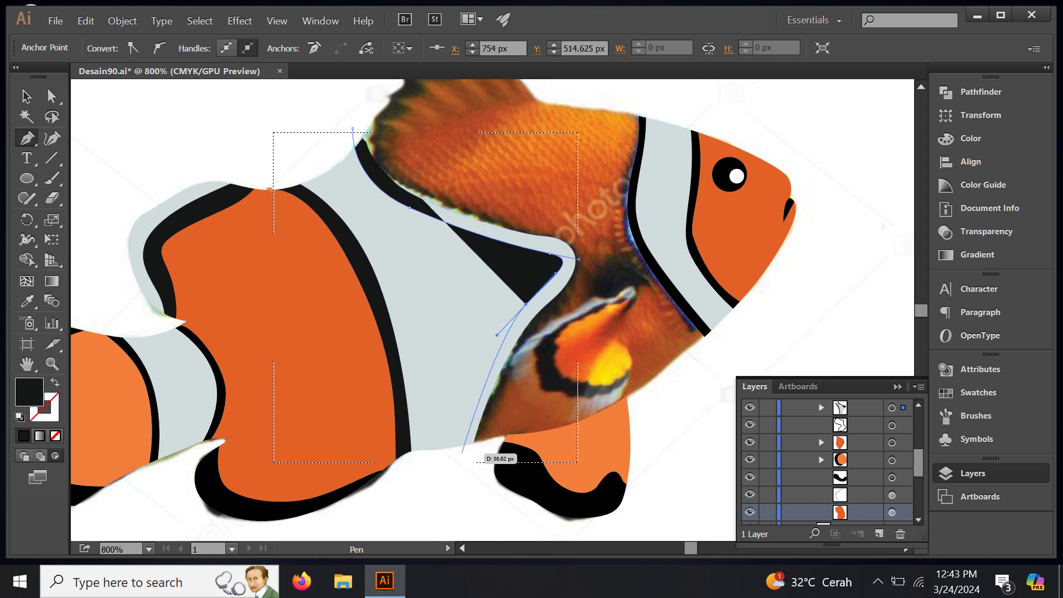
pyautogui.moveTo(462, 453)
pyautogui.mouseDown()
pyautogui.moveTo(461, 479)
pyautogui.moveTo(566, 290)
pyautogui.mouseUp()
pyautogui.moveTo(587, 243); pyautogui.dragTo(592, 256)
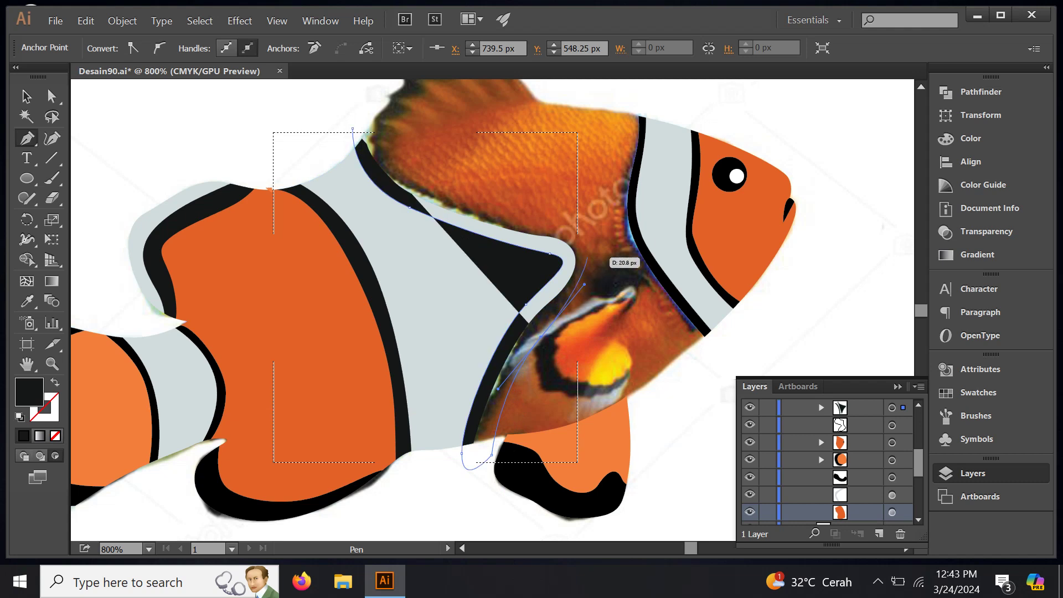
pyautogui.moveTo(518, 207); pyautogui.dragTo(478, 201)
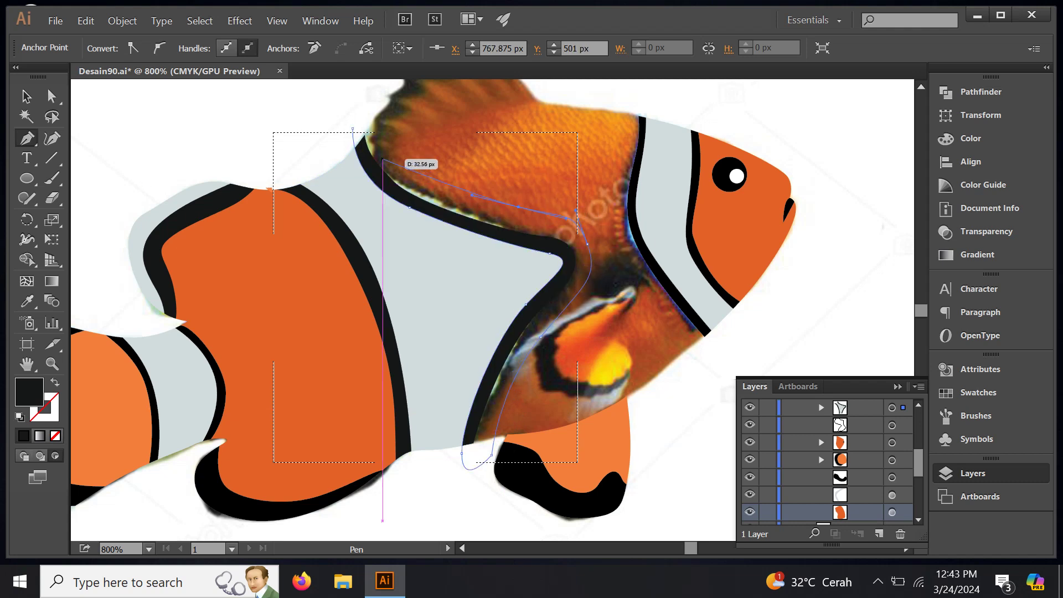
pyautogui.moveTo(395, 156); pyautogui.dragTo(371, 105)
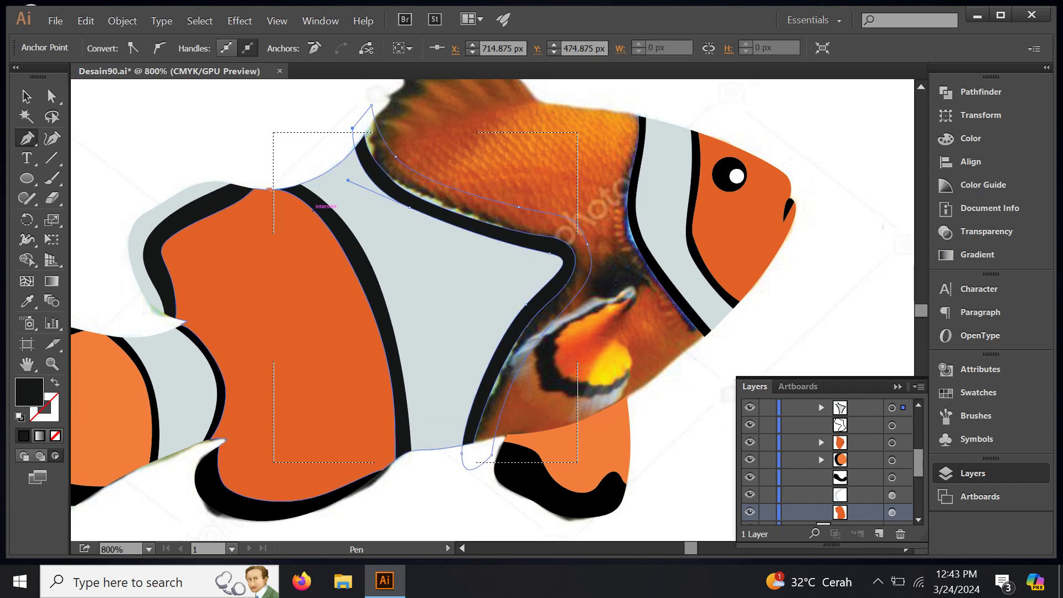
pyautogui.press('v')
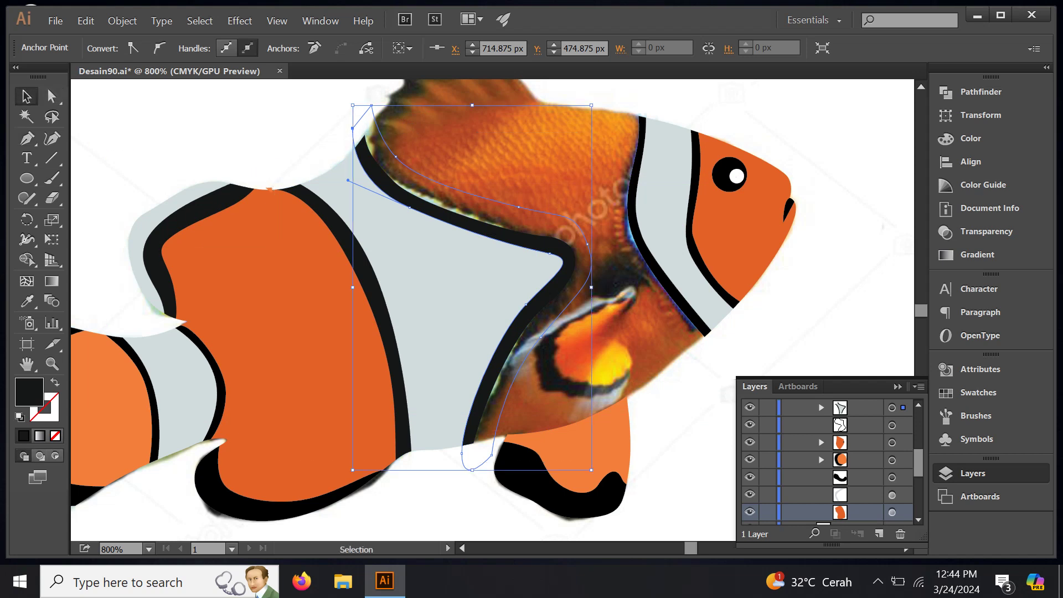
# Step: Zoom in on the pectoral fin and start a new Pen path at its edge
pyautogui.click(582, 166)
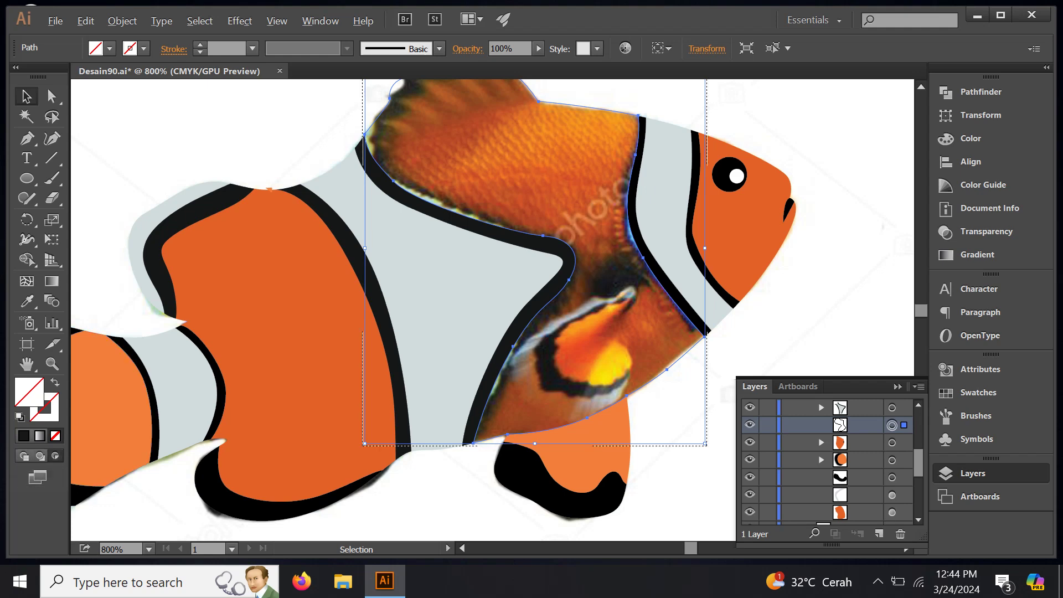
pyautogui.scroll(1, 599, 308)
pyautogui.scroll(-2, 498, 310)
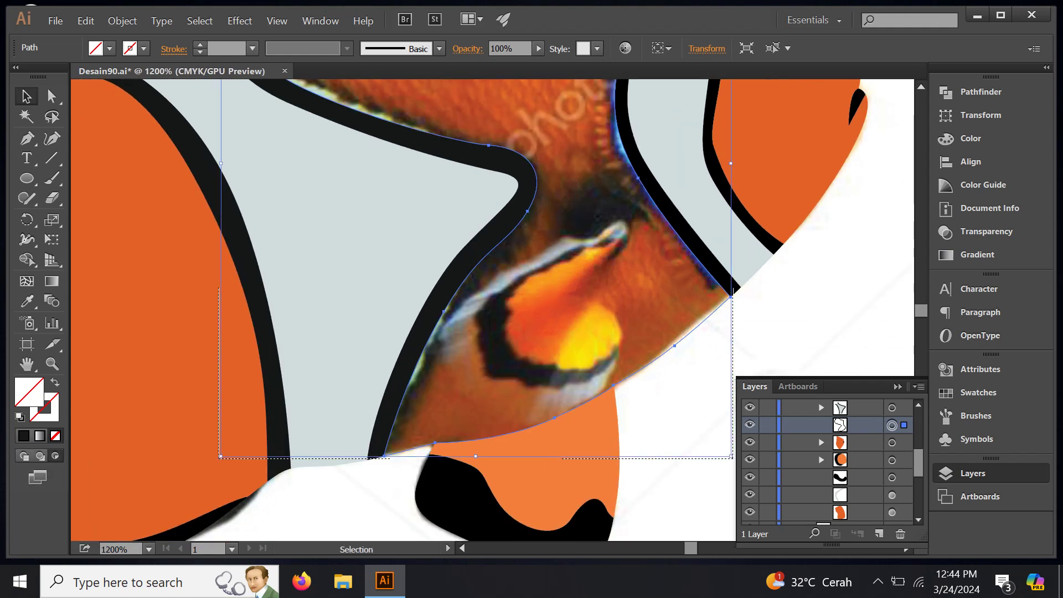
pyautogui.press('p')
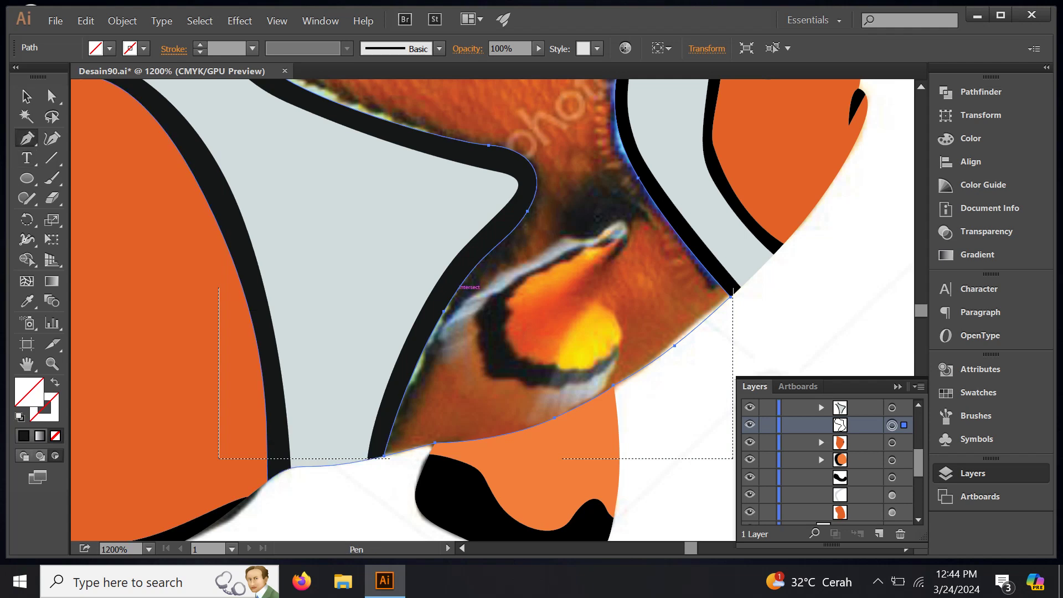
pyautogui.hotkey('ctrl', '+')
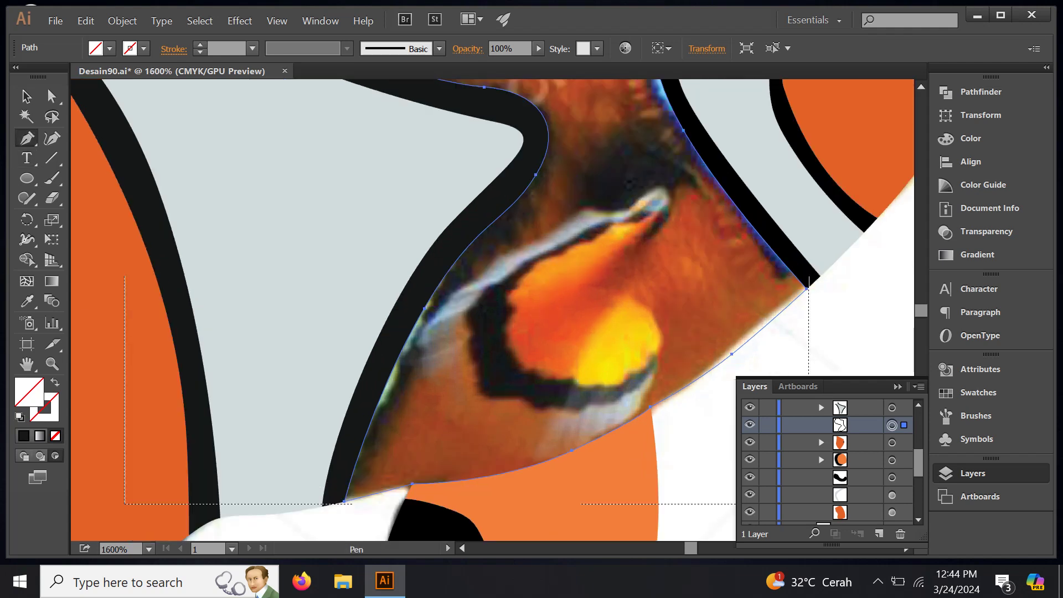
pyautogui.hotkey('ctrl', 'shift', 'a')
pyautogui.click(609, 277)
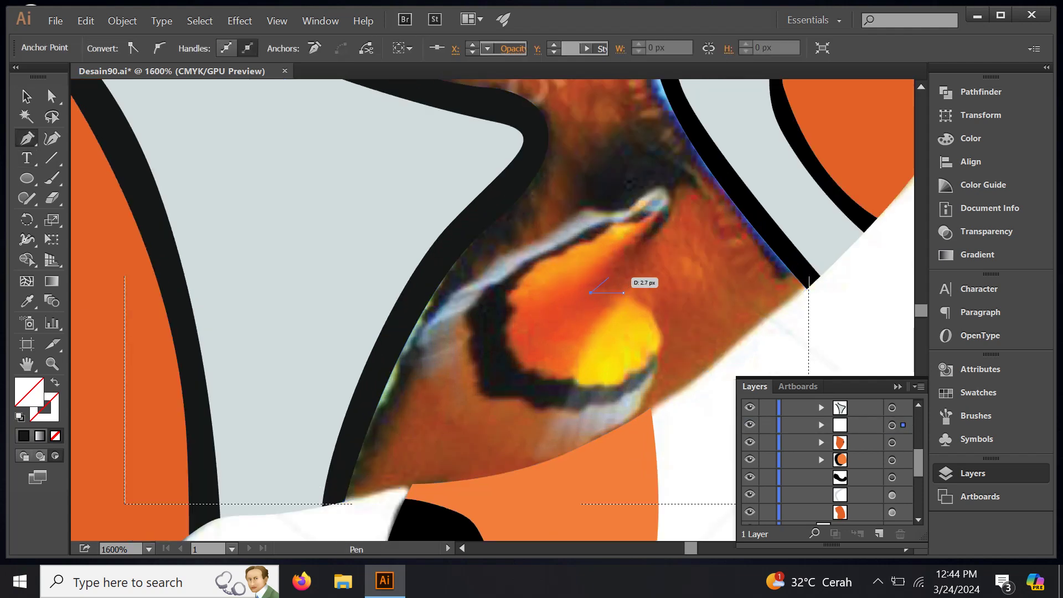
pyautogui.click(591, 277)
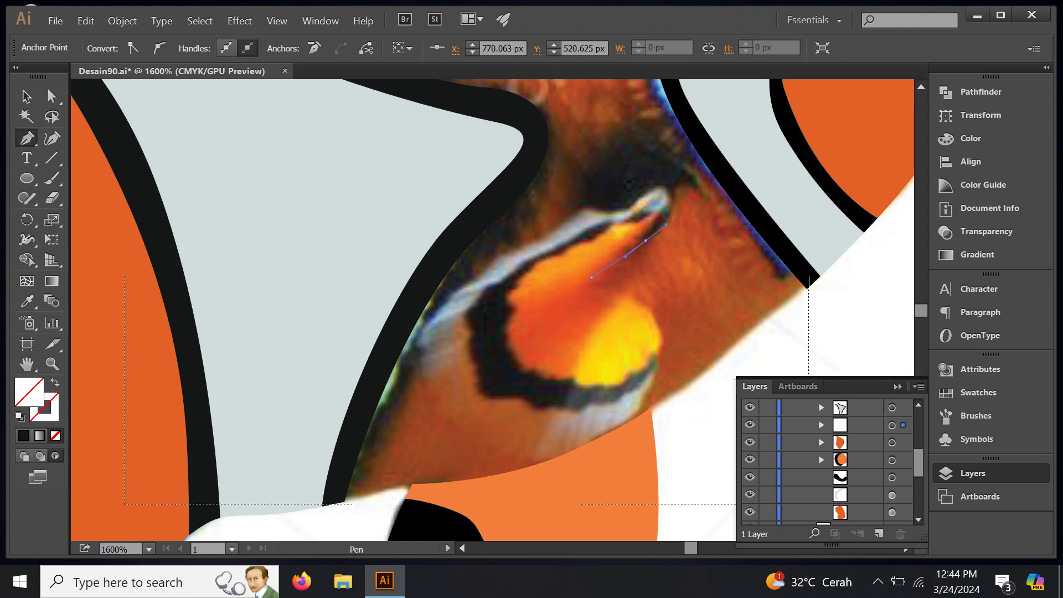
# Step: Curve the outline around the pectoral fin's upper, left, bottom and right edges
pyautogui.moveTo(657, 185); pyautogui.dragTo(582, 214)
pyautogui.hotkey('ctrl', 'shift', 'a')
pyautogui.moveTo(457, 285); pyautogui.dragTo(541, 235)
pyautogui.moveTo(442, 305); pyautogui.dragTo(425, 366)
pyautogui.click(481, 444)
pyautogui.moveTo(590, 457); pyautogui.dragTo(635, 432)
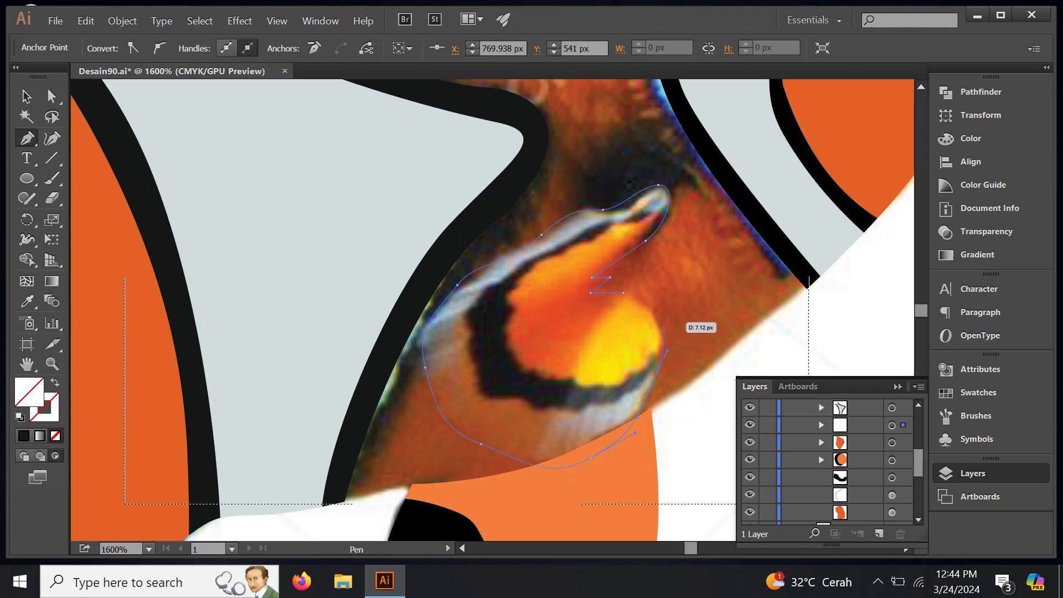
pyautogui.moveTo(623, 292); pyautogui.dragTo(594, 292)
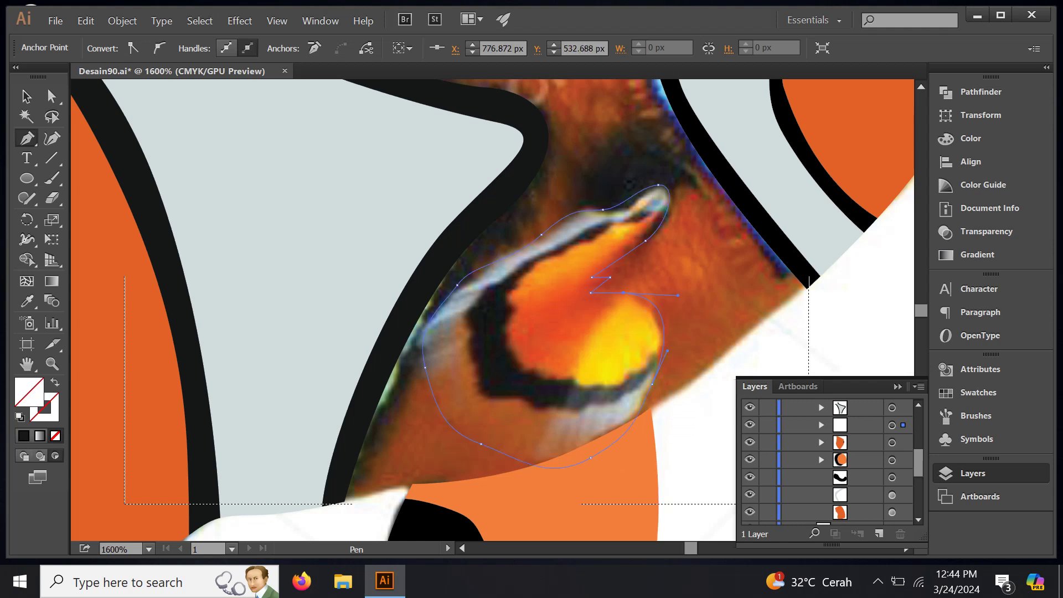
pyautogui.scroll(-5, 476, 249)
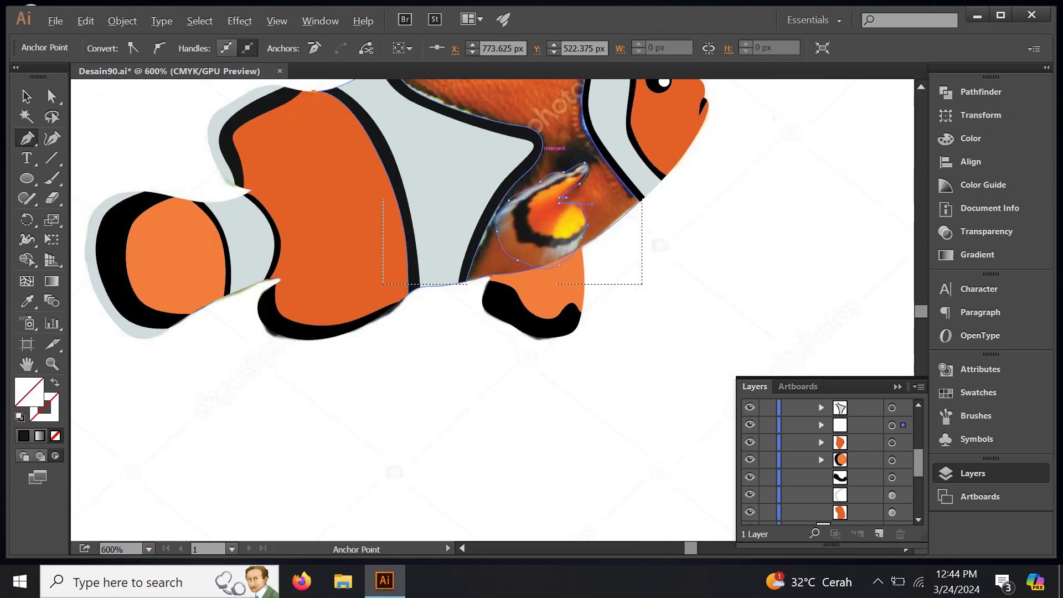
pyautogui.scroll(4, 476, 249)
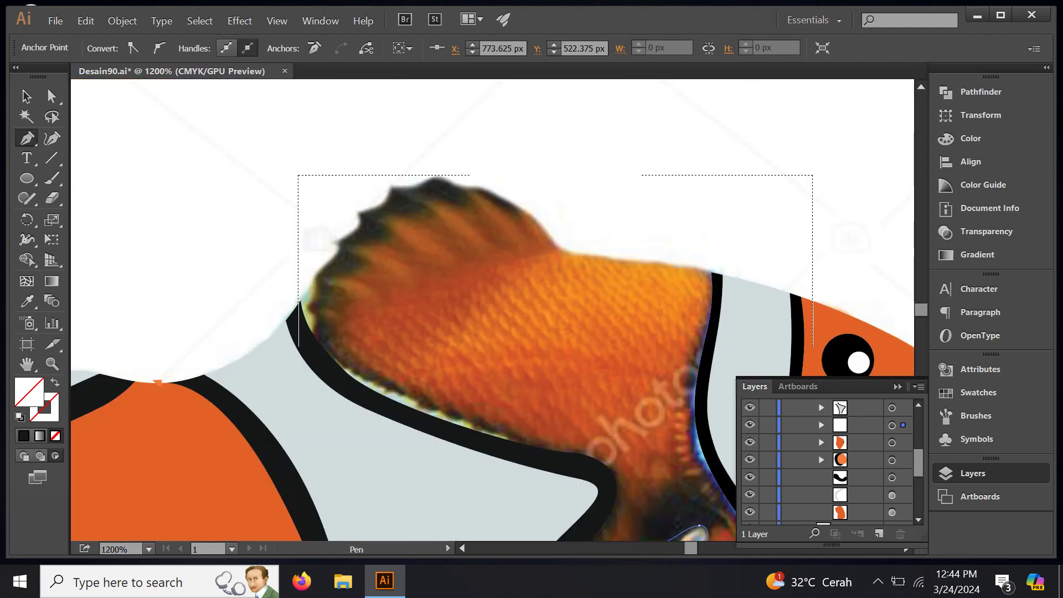
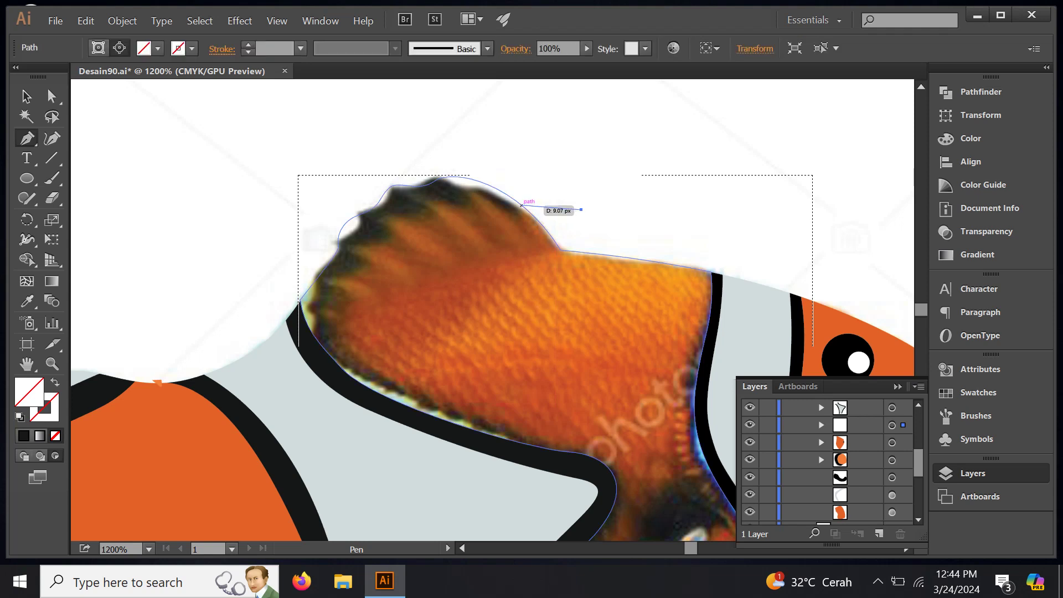
# Step: Trace curved Pen anchors along the dorsal fin's top and left edges
pyautogui.moveTo(494, 208); pyautogui.dragTo(515, 217)
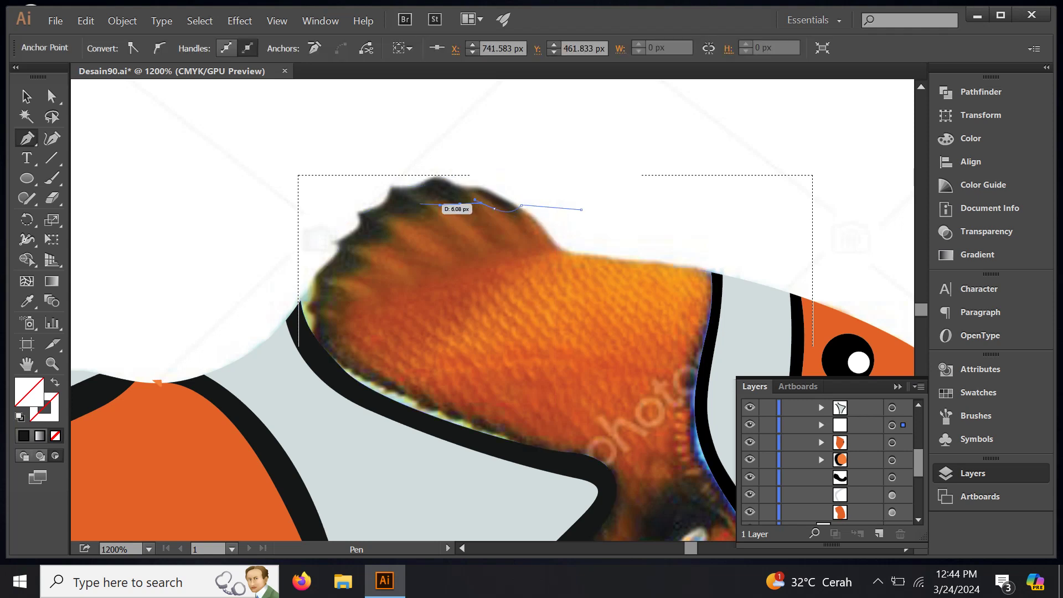
pyautogui.moveTo(515, 216)
pyautogui.mouseDown()
pyautogui.moveTo(387, 221)
pyautogui.moveTo(387, 250)
pyautogui.mouseUp()
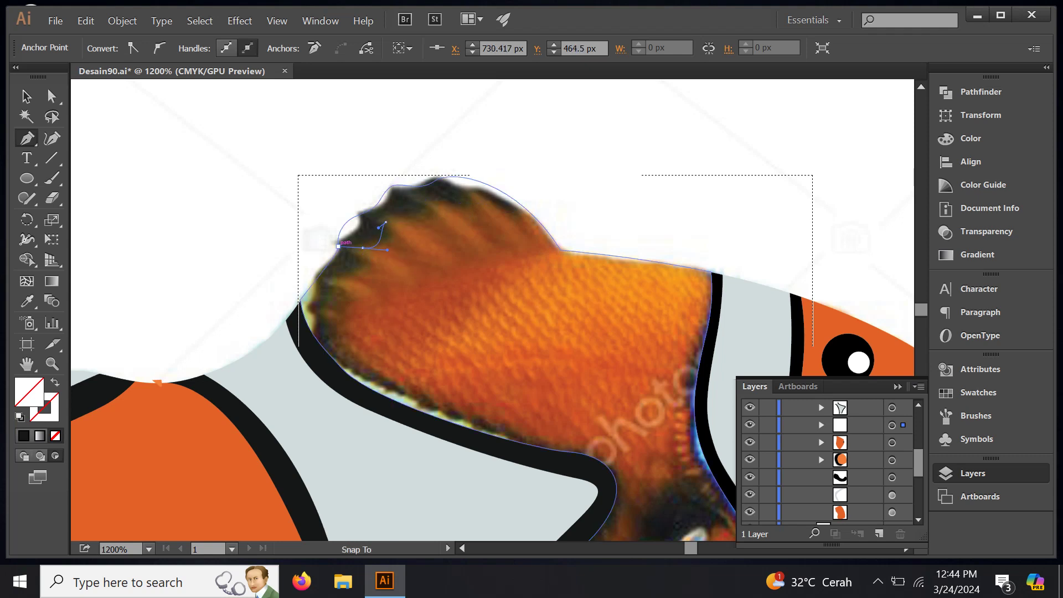
pyautogui.click(320, 326)
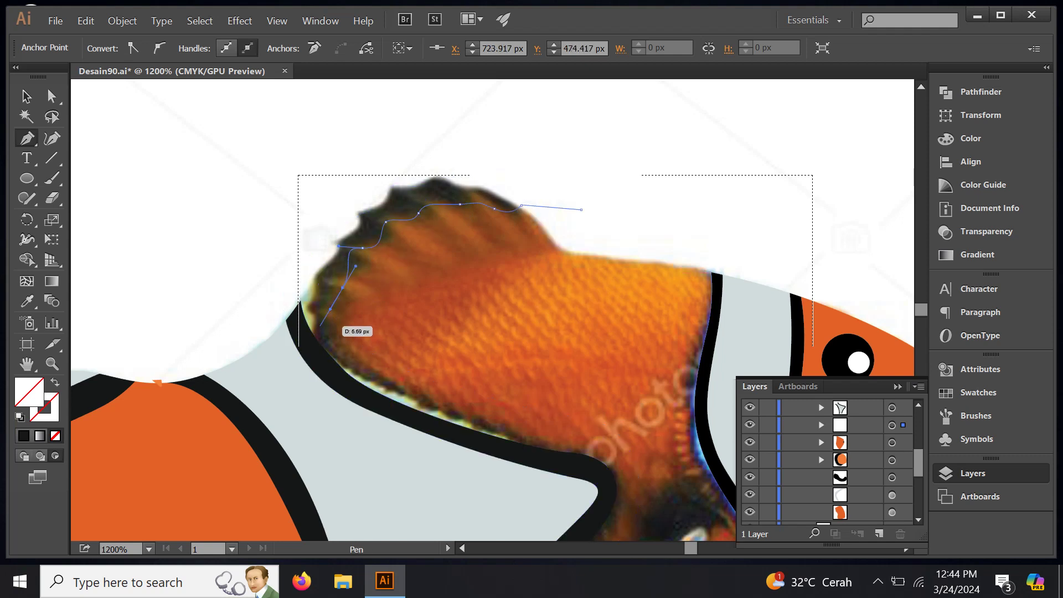
pyautogui.click(299, 350)
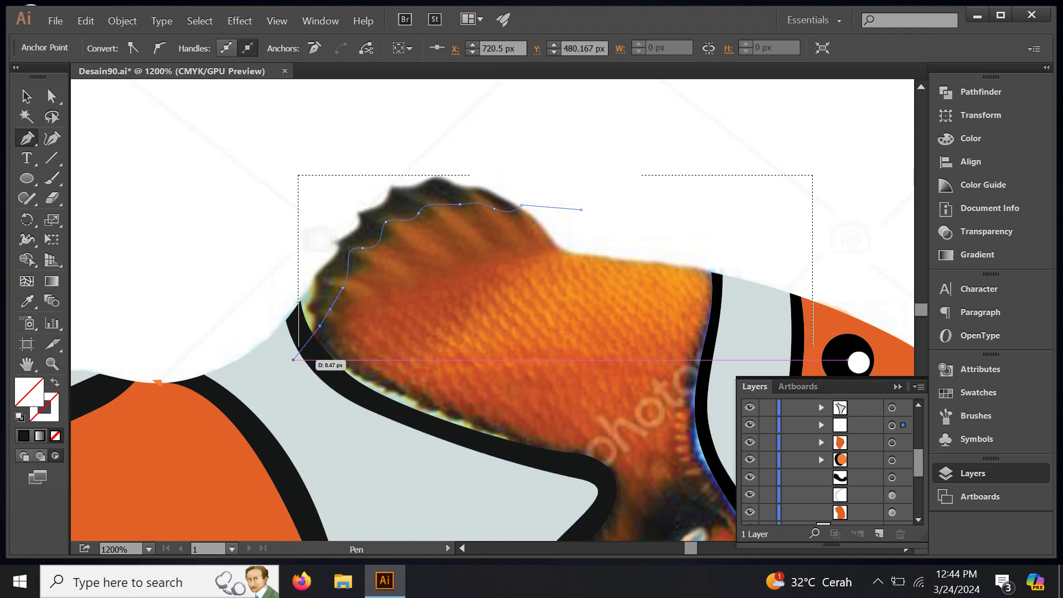
pyautogui.moveTo(320, 325); pyautogui.dragTo(282, 253)
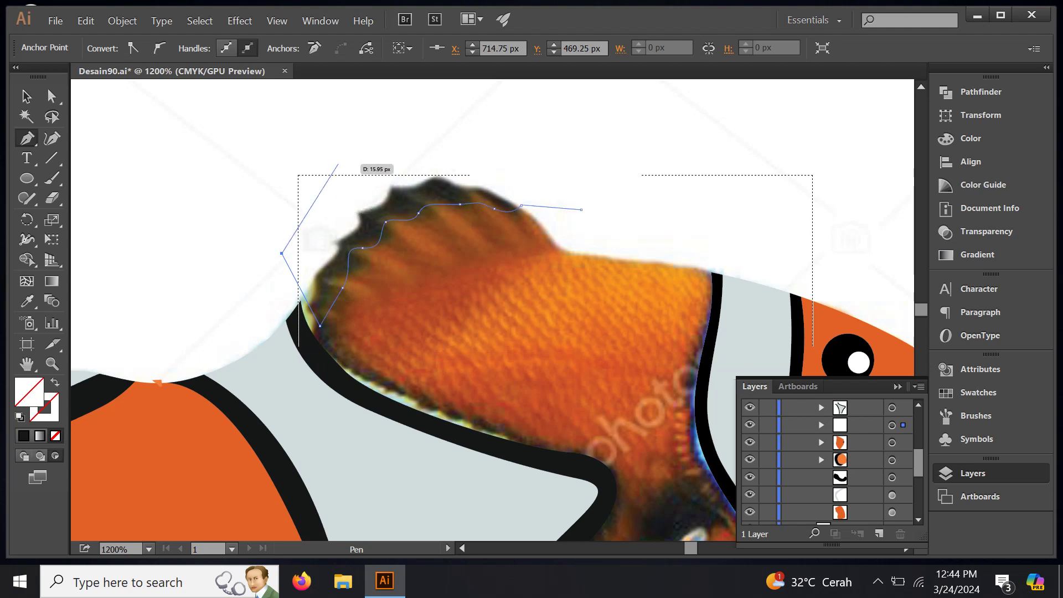
pyautogui.keyDown('alt'); pyautogui.scroll(-3, 335, 163); pyautogui.keyUp('alt')
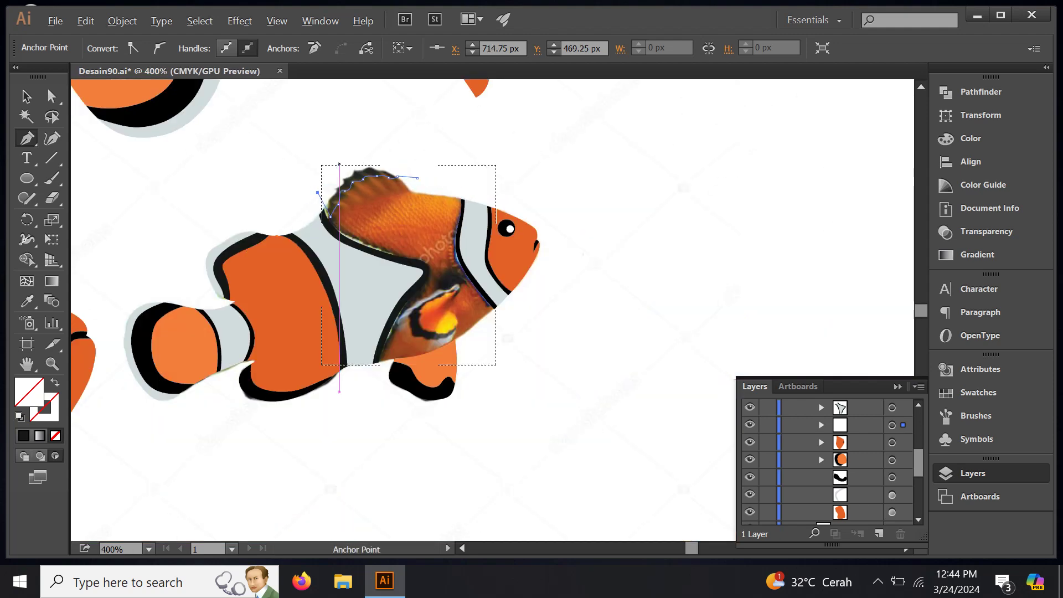
pyautogui.keyDown('alt'); pyautogui.scroll(2, 339, 164); pyautogui.keyUp('alt')
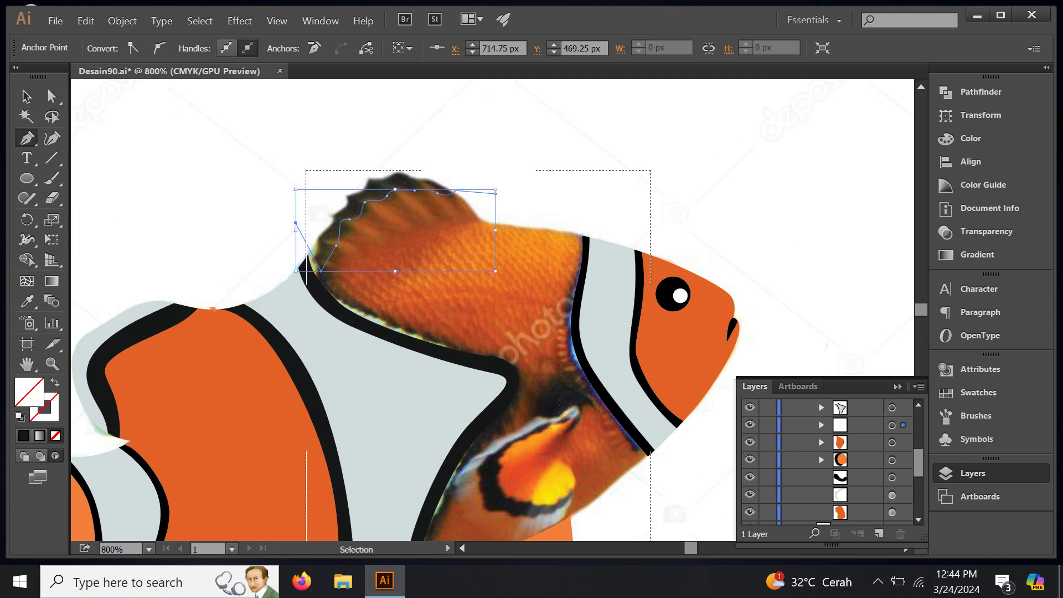
# Step: Finish the dorsal fin outline, close it on its first anchor, and select it with the fin
pyautogui.click(349, 219)
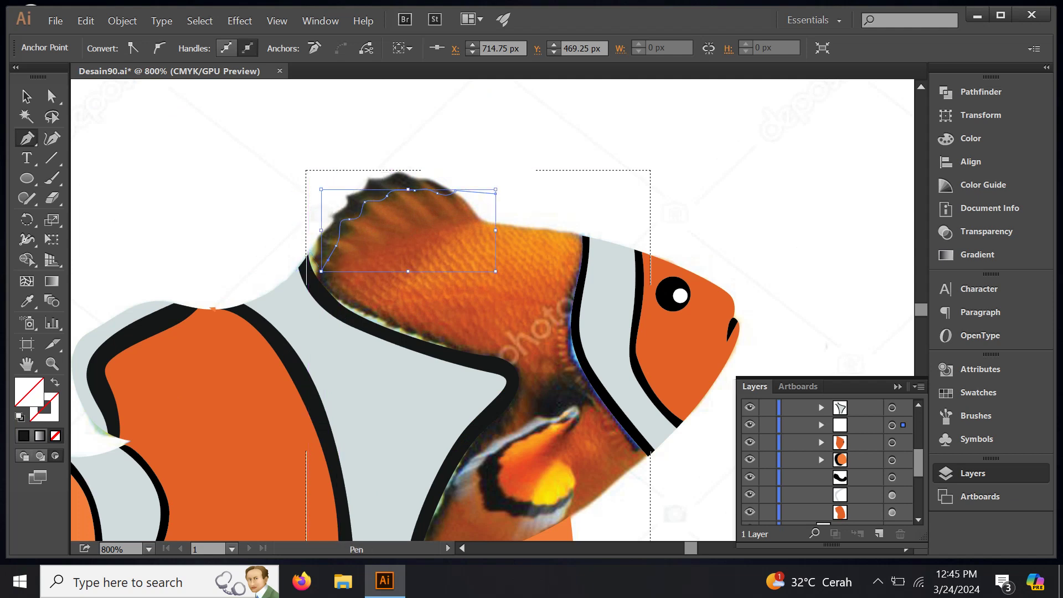
pyautogui.click(300, 303)
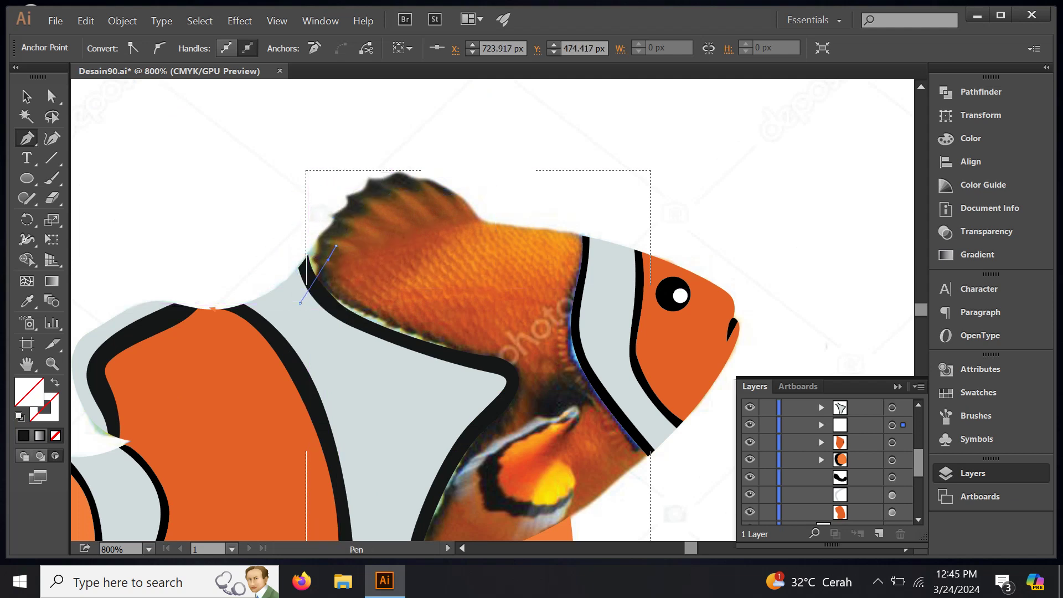
pyautogui.click(267, 252)
pyautogui.moveTo(339, 150); pyautogui.dragTo(361, 136)
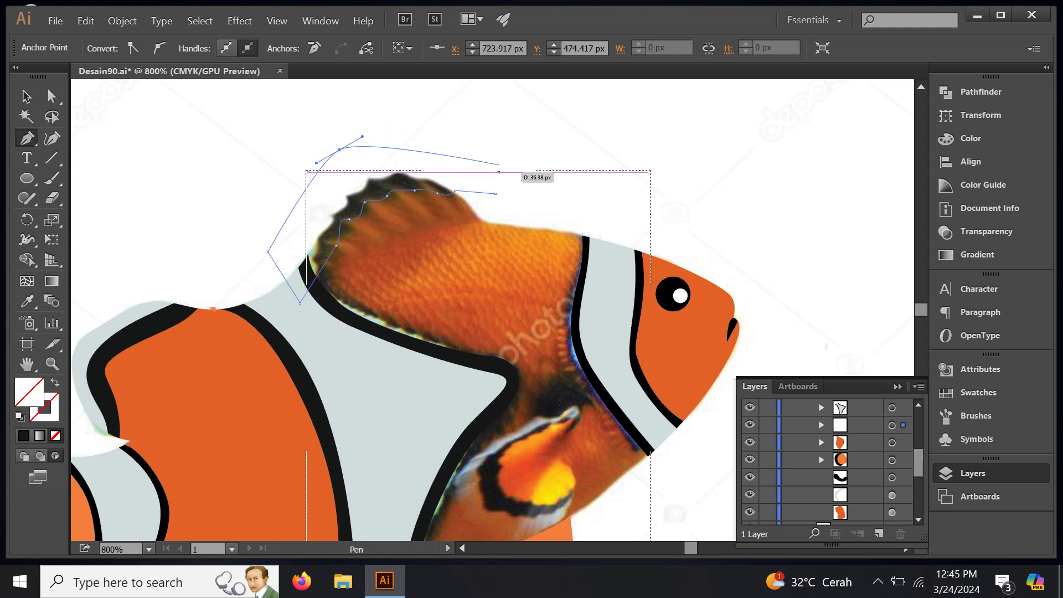
pyautogui.moveTo(493, 193)
pyautogui.mouseDown()
pyautogui.moveTo(524, 252)
pyautogui.moveTo(482, 268)
pyautogui.mouseUp()
pyautogui.scroll(-1, 517, 263)
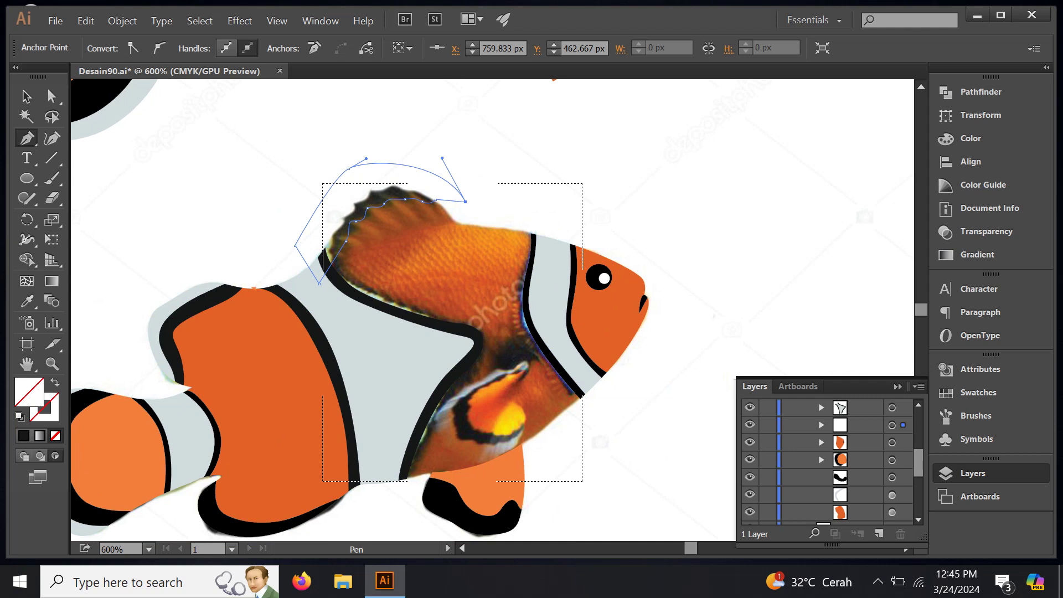
pyautogui.click(803, 425)
# Step: Clip the fin artwork to the traced outline and split it with Pathfinder Divide
pyautogui.hotkey('ctrl', '7')
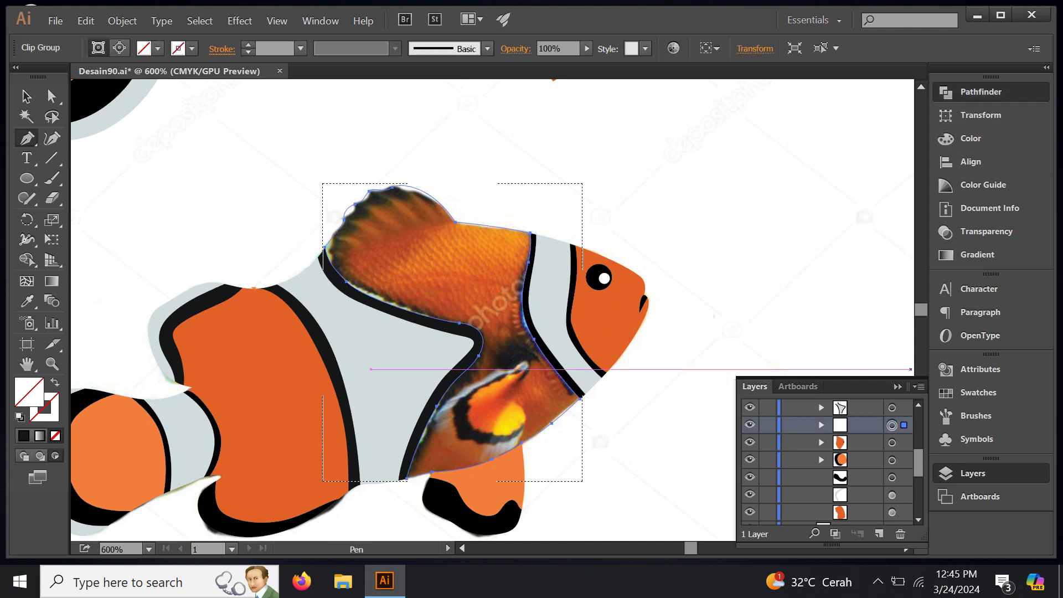
pyautogui.click(980, 92)
pyautogui.click(843, 116)
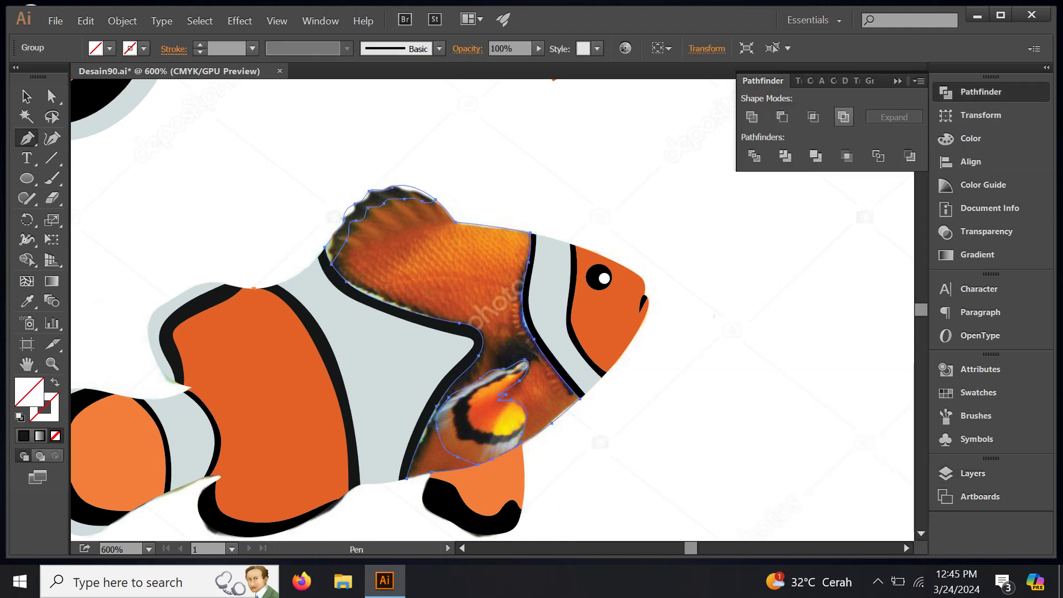
pyautogui.click(897, 81)
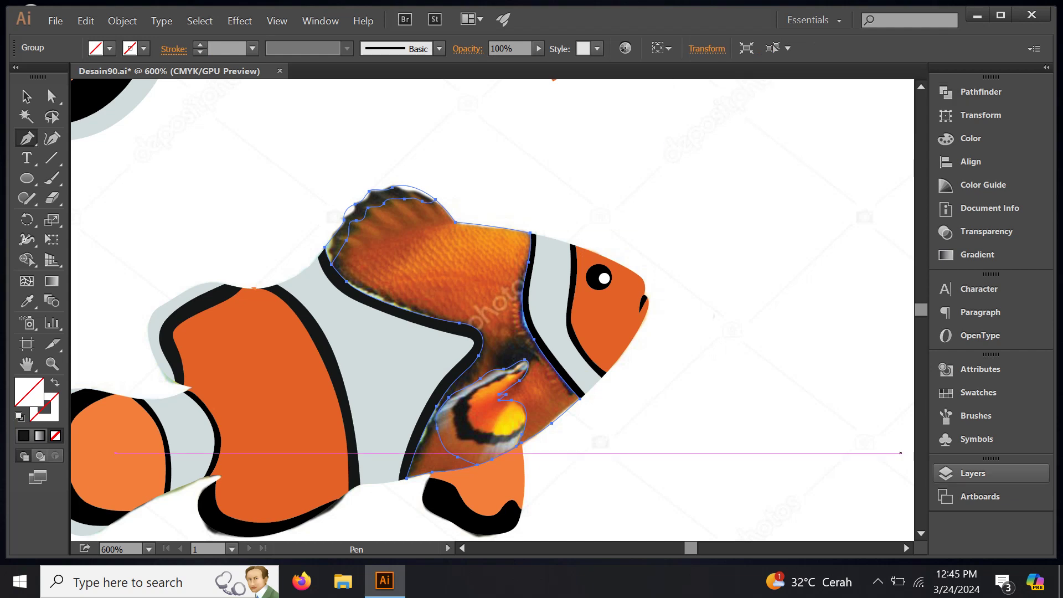
# Step: Ungroup the divided fin pieces and eyedropper the body outline's black onto the fin edge
pyautogui.click(972, 473)
pyautogui.scroll(-3, 824, 460)
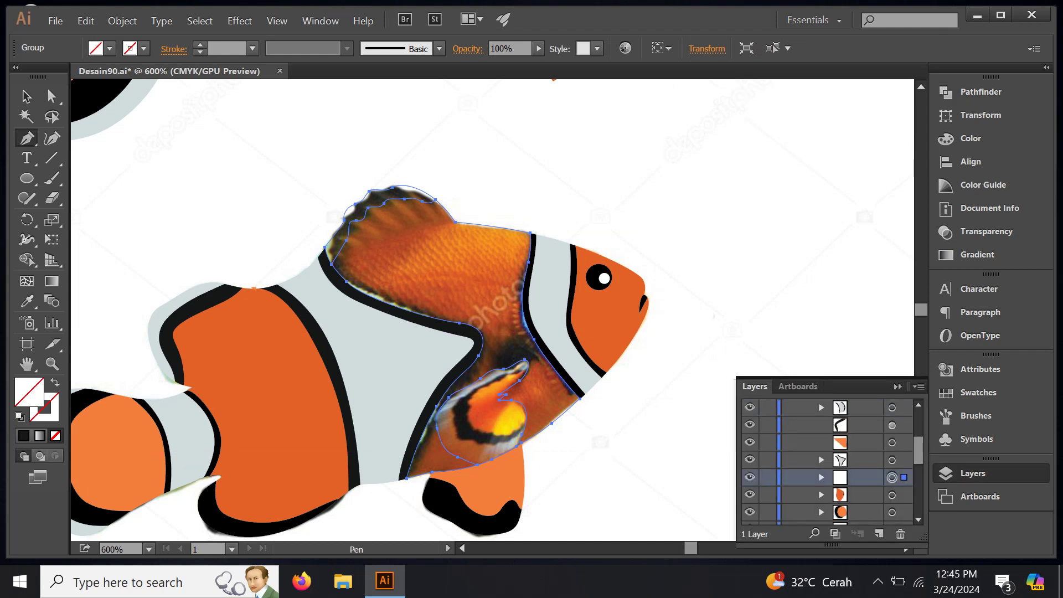
pyautogui.rightClick(540, 320)
pyautogui.click(585, 407)
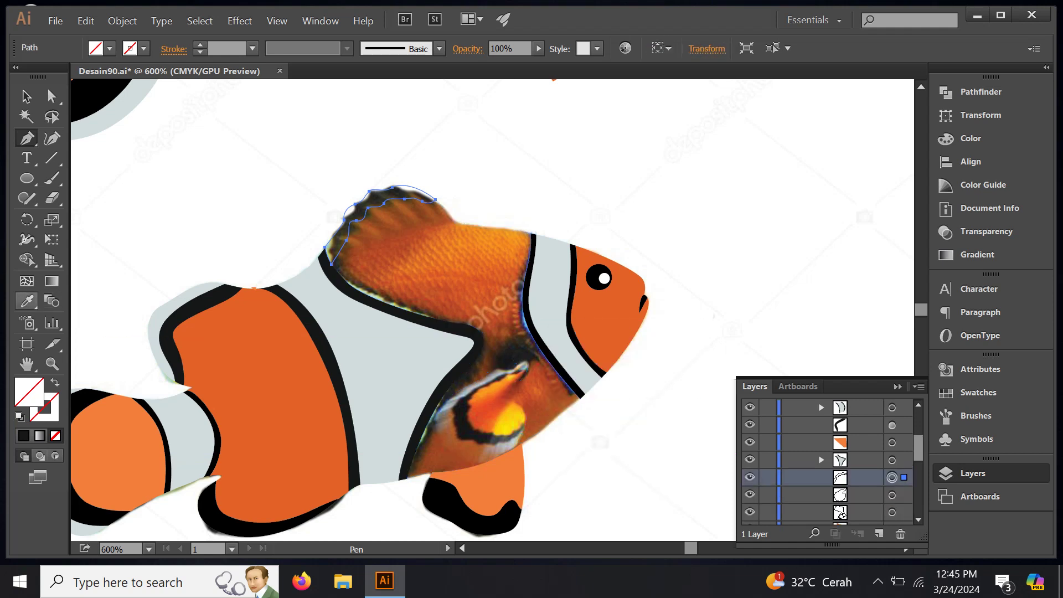
pyautogui.click(27, 301)
pyautogui.click(178, 305)
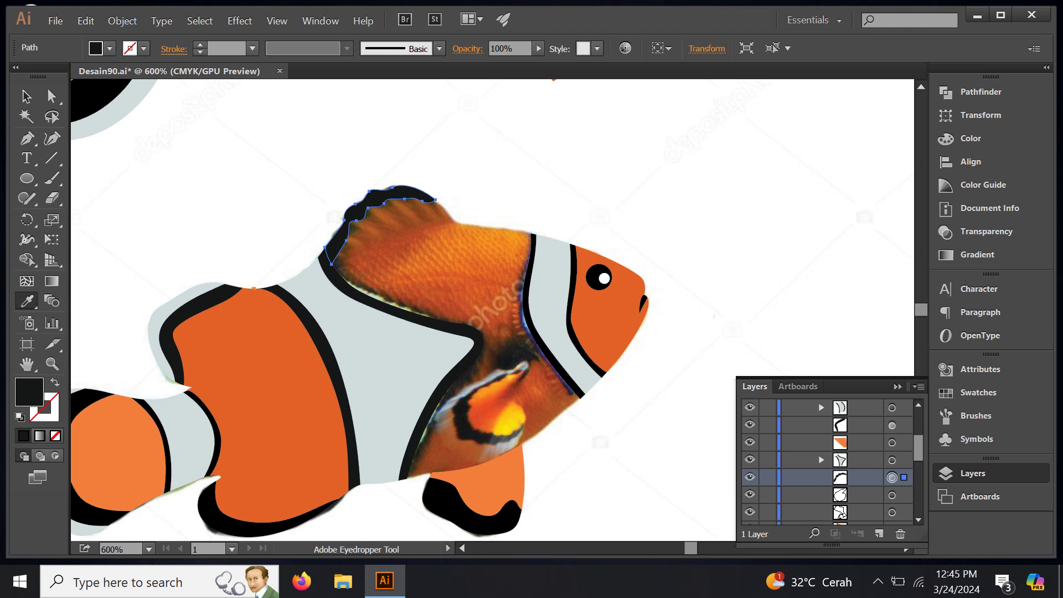
pyautogui.click(891, 494)
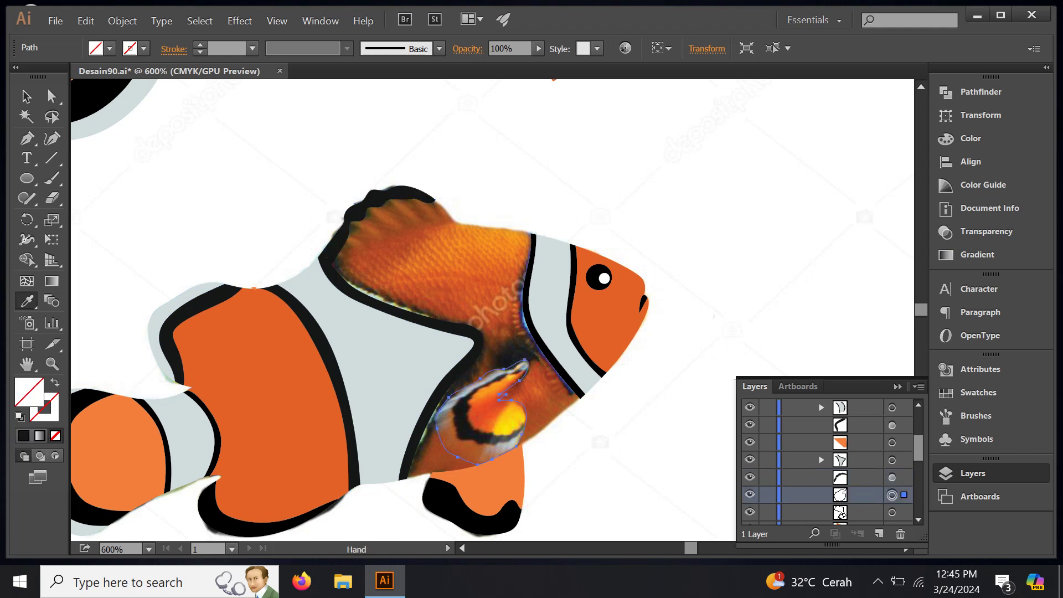
pyautogui.moveTo(498, 387); pyautogui.dragTo(498, 319)
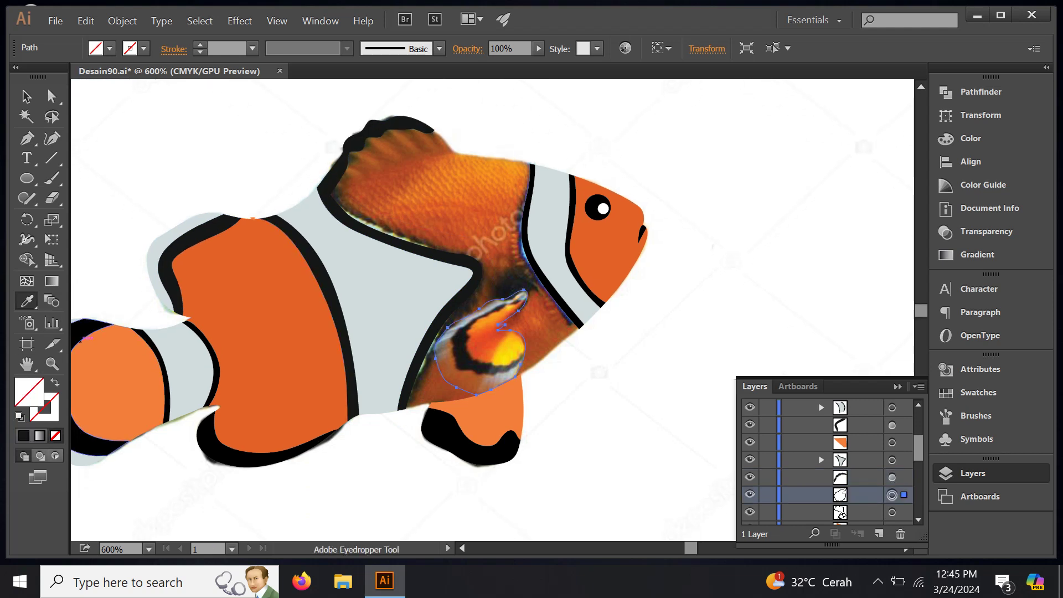
# Step: Pen-trace the pectoral fin from its tip down the left side and along its bottom band
pyautogui.scroll(1, 513, 359)
pyautogui.scroll(2, 513, 359)
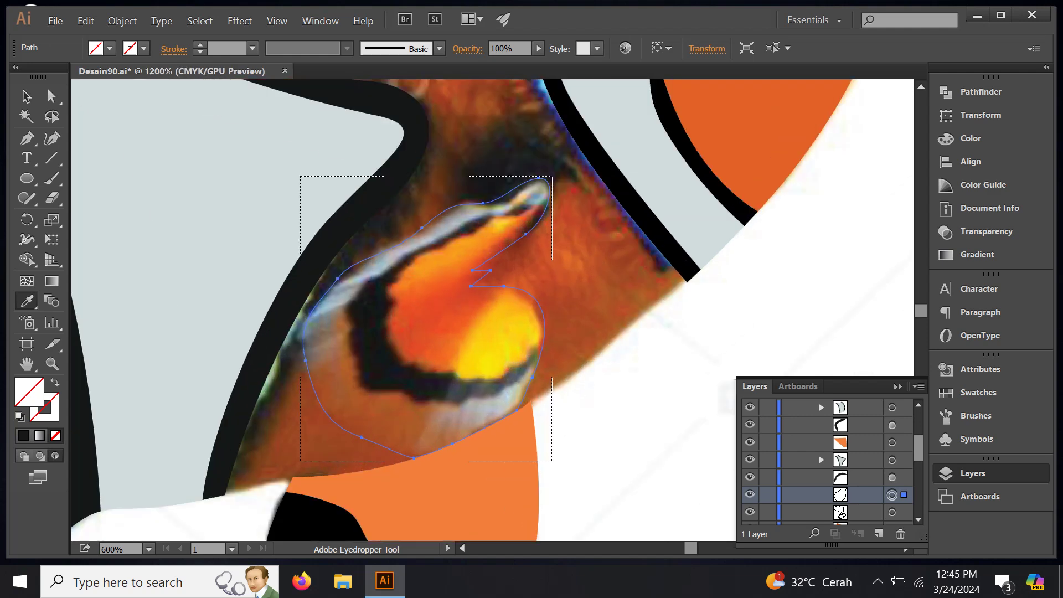
pyautogui.moveTo(499, 332); pyautogui.dragTo(498, 317)
pyautogui.press('p')
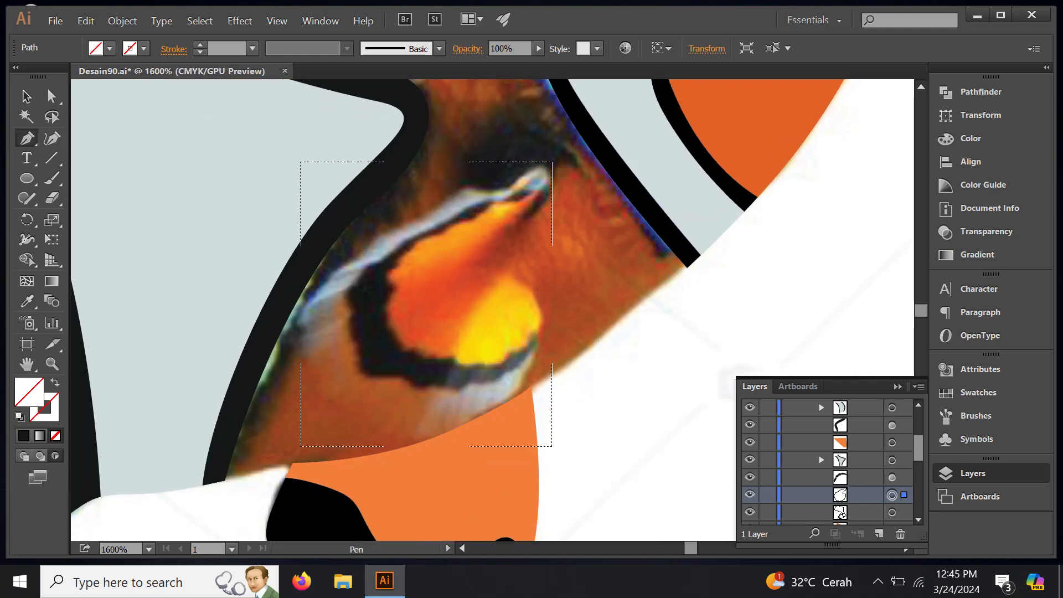
pyautogui.moveTo(502, 196); pyautogui.dragTo(516, 191)
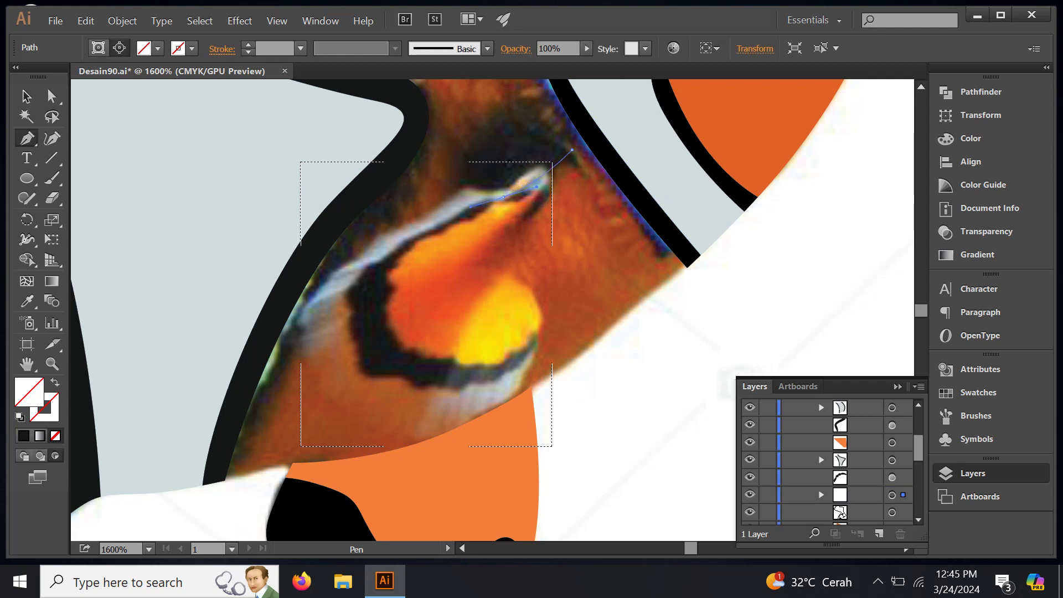
pyautogui.moveTo(424, 230); pyautogui.dragTo(411, 244)
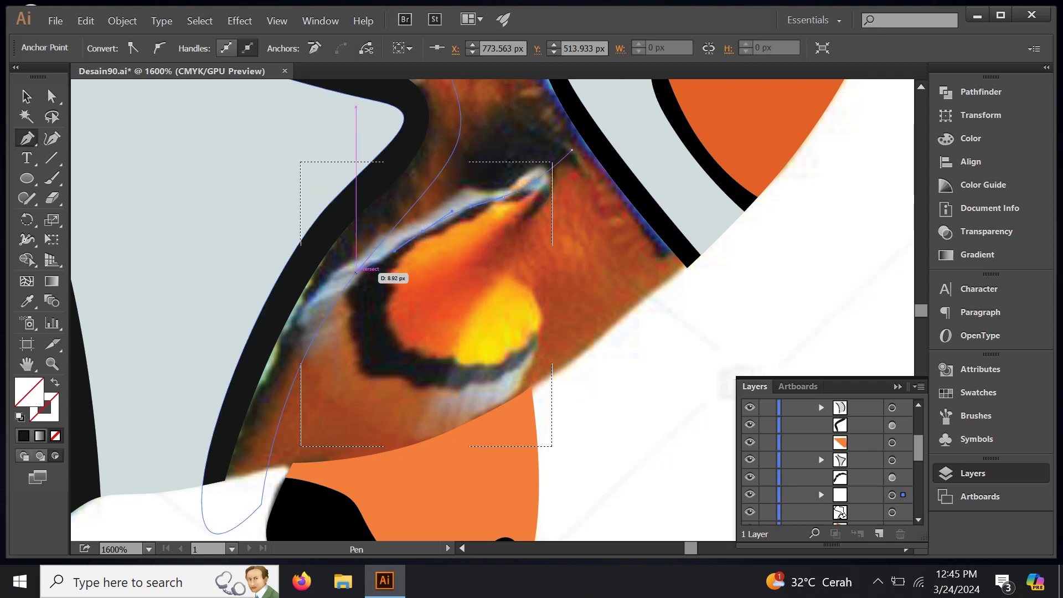
pyautogui.moveTo(342, 304); pyautogui.dragTo(345, 337)
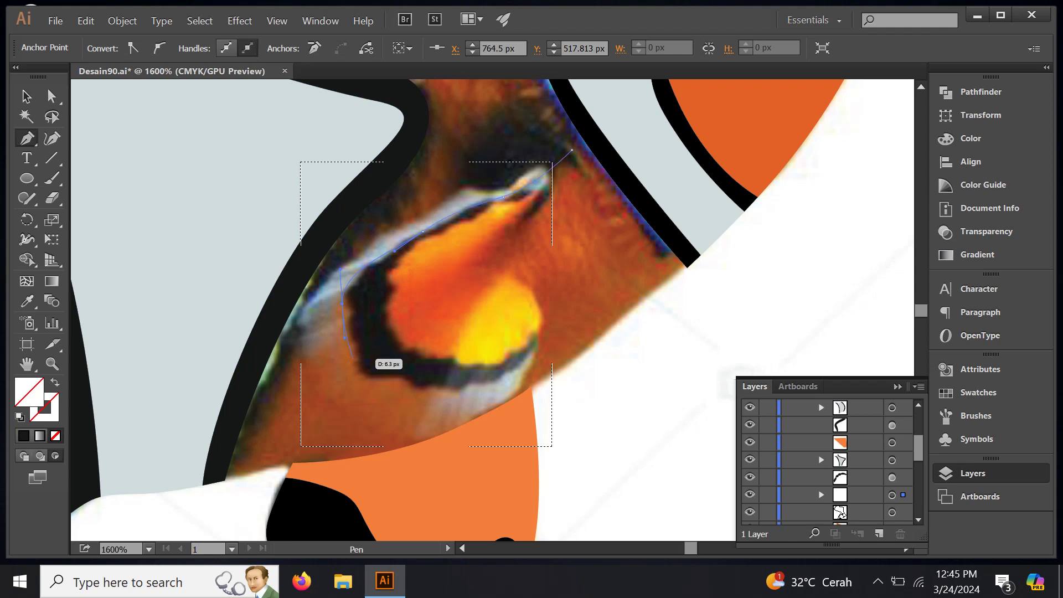
pyautogui.moveTo(358, 374)
pyautogui.mouseDown()
pyautogui.moveTo(360, 395)
pyautogui.moveTo(451, 389)
pyautogui.mouseUp()
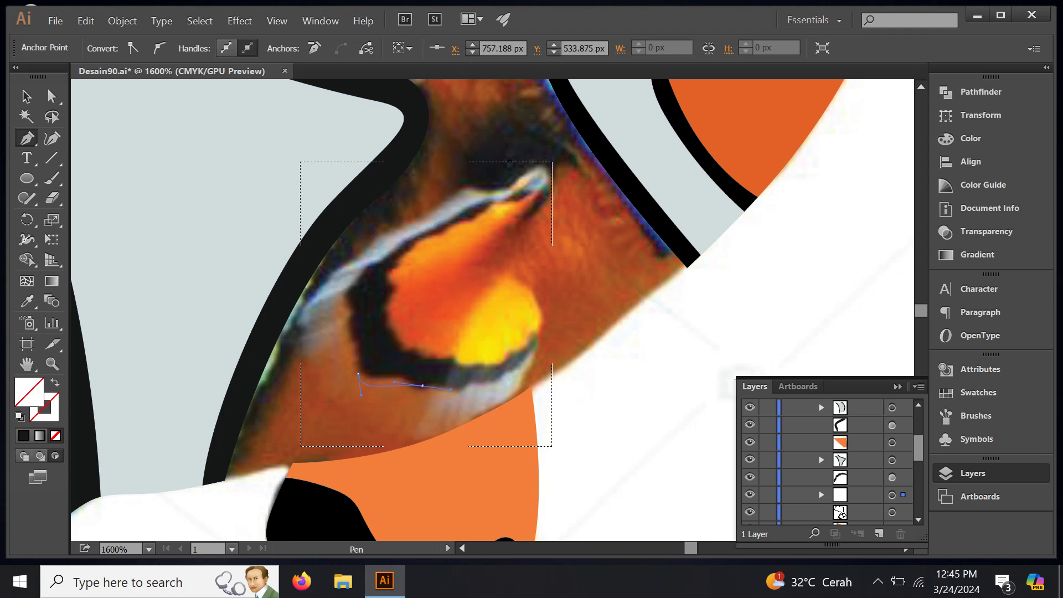
pyautogui.moveTo(520, 372)
pyautogui.mouseDown()
pyautogui.moveTo(559, 322)
pyautogui.moveTo(487, 365)
pyautogui.moveTo(450, 367)
pyautogui.mouseUp()
# Step: Complete the pectoral fin outline around its orange spot and select the clip group in Layers
pyautogui.hotkey('ctrl', 'h')
pyautogui.moveTo(391, 282); pyautogui.dragTo(392, 266)
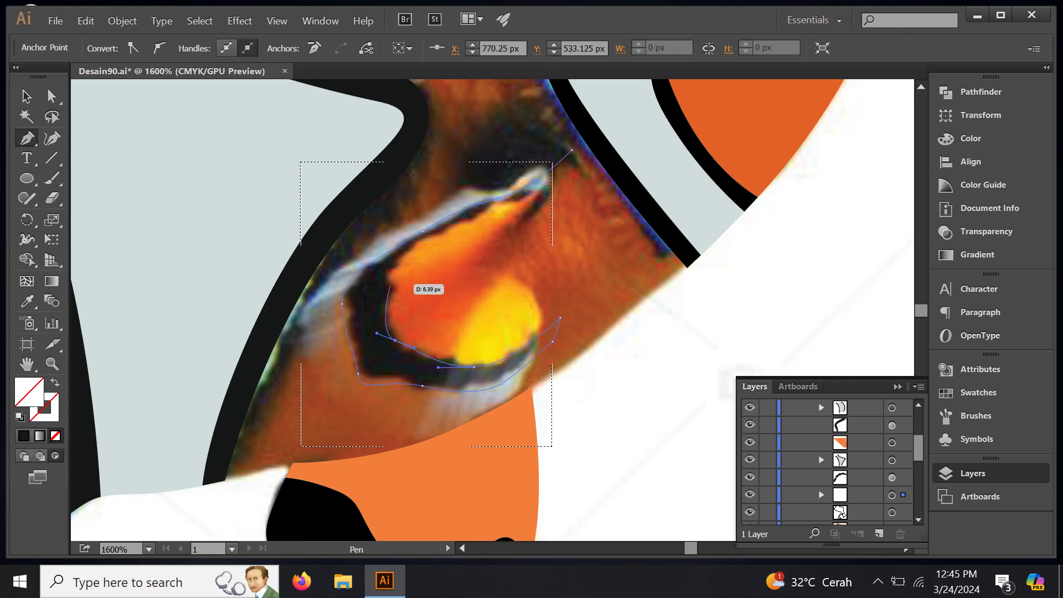
pyautogui.moveTo(430, 234); pyautogui.dragTo(464, 218)
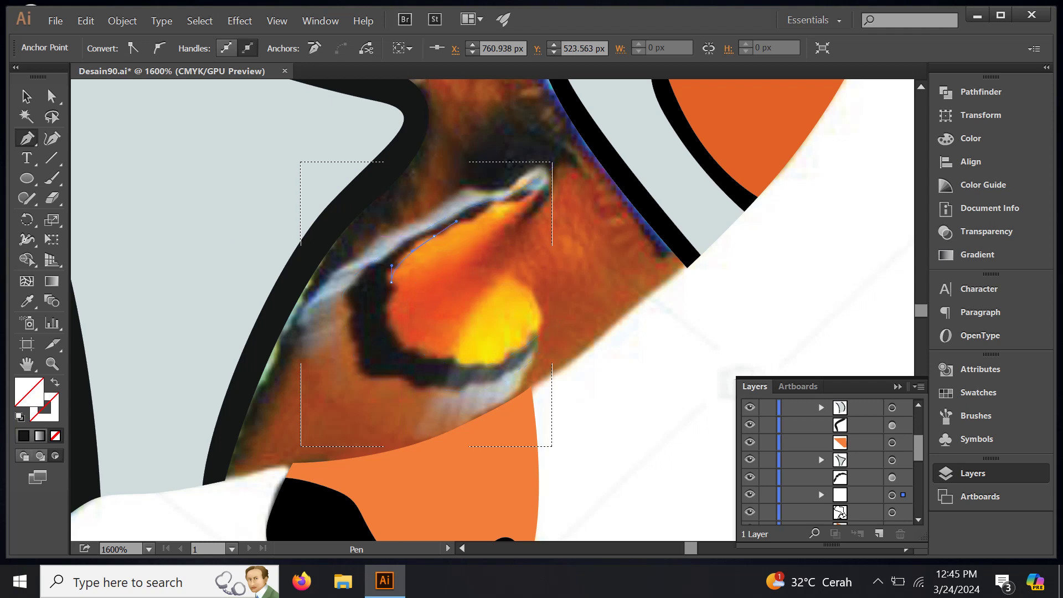
pyautogui.moveTo(529, 195); pyautogui.dragTo(532, 193)
pyautogui.moveTo(571, 150); pyautogui.dragTo(569, 164)
pyautogui.click(802, 494)
pyautogui.click(891, 494)
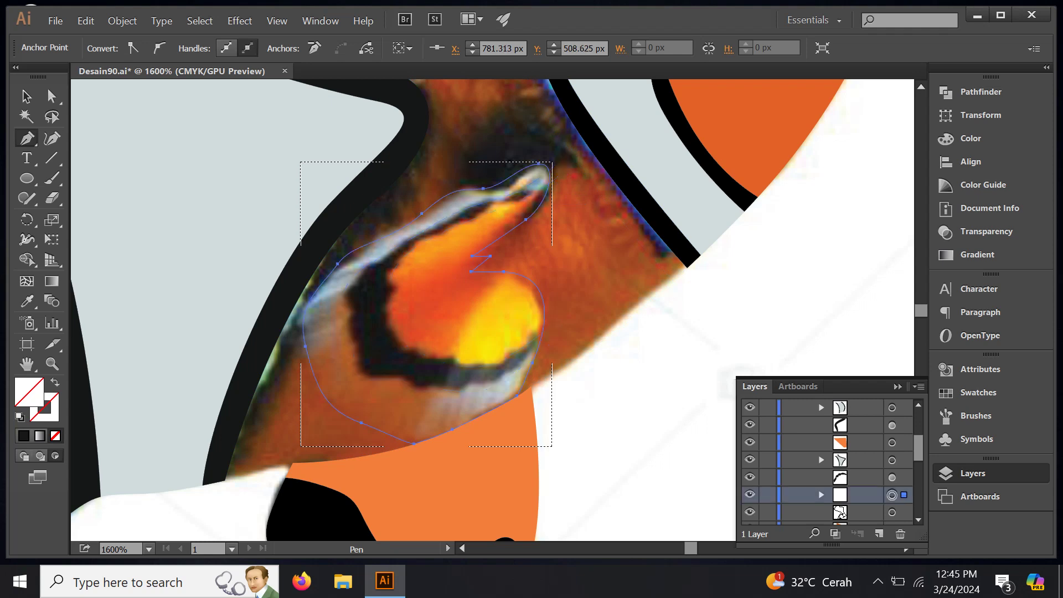
# Step: Divide the pectoral fin with Pathfinder and fill its inner outline piece black
pyautogui.hotkey('shift', 'ctrl', 'F9')
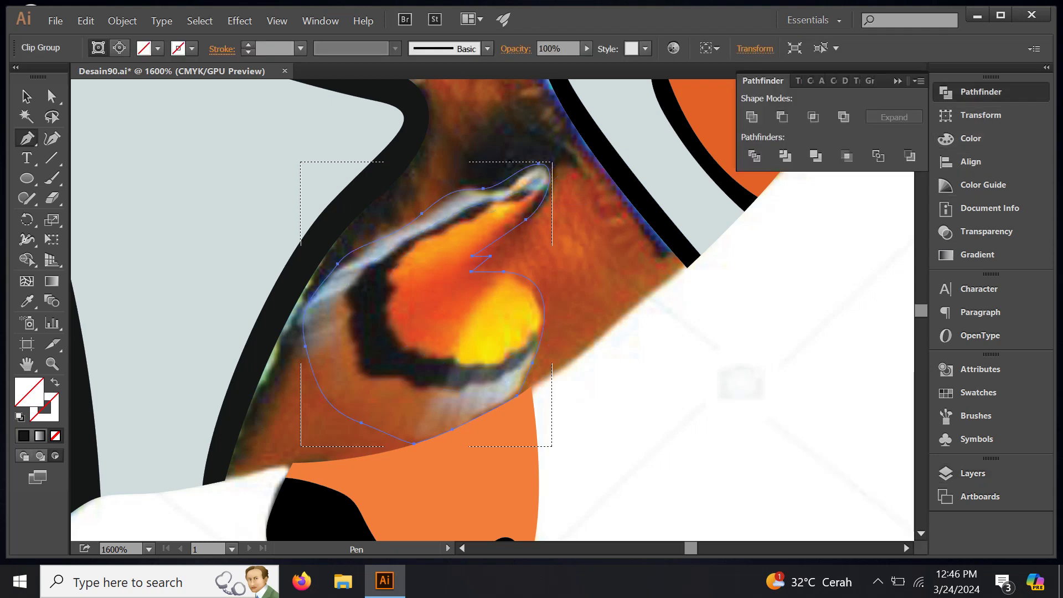
pyautogui.hotkey('shift', 'ctrl', 'F9')
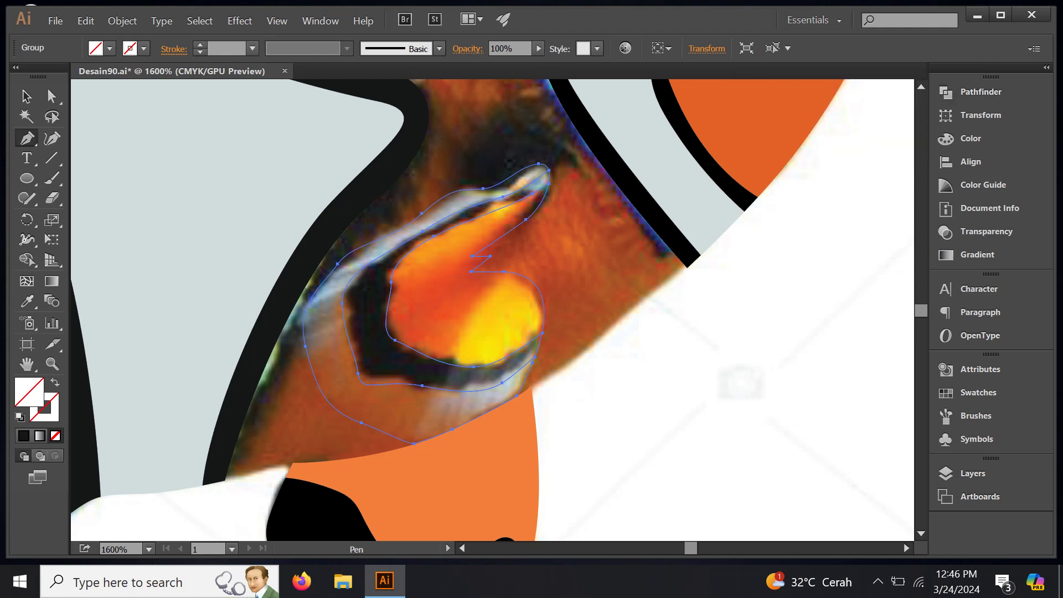
pyautogui.hotkey('ctrl', '-')
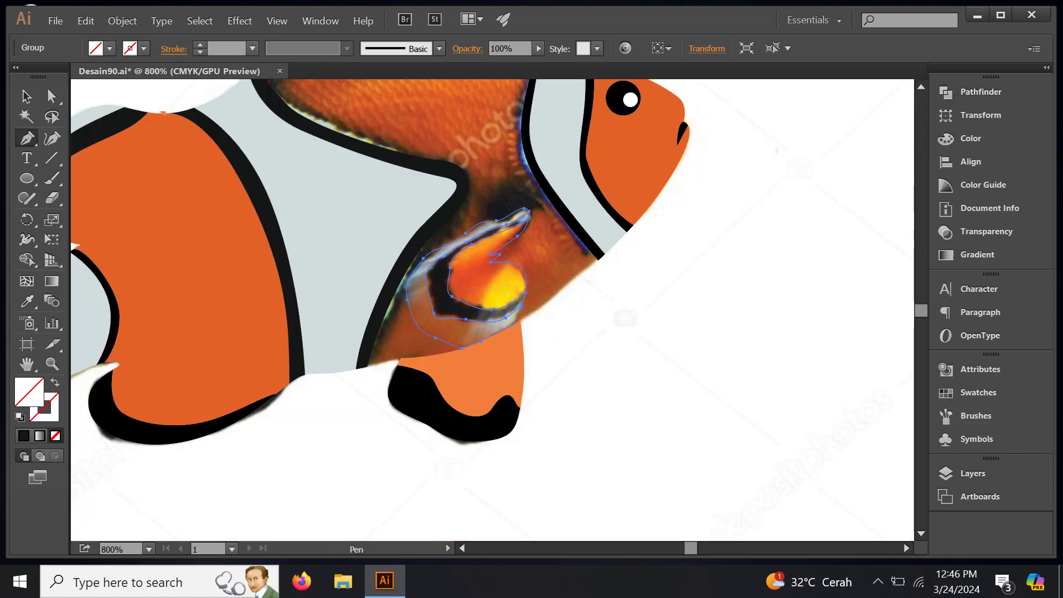
pyautogui.click(972, 473)
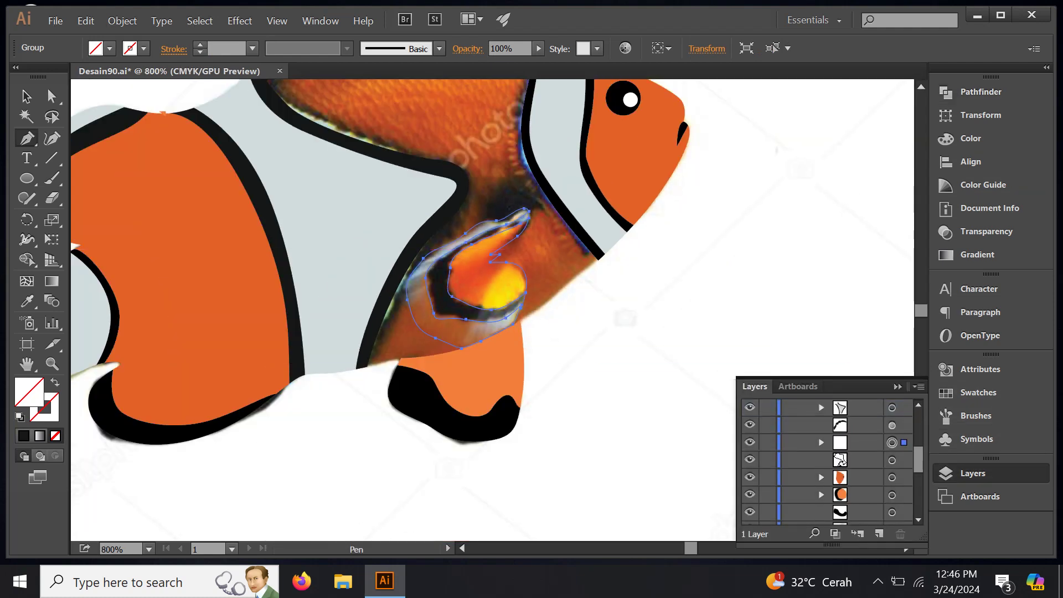
pyautogui.click(821, 442)
pyautogui.click(892, 459)
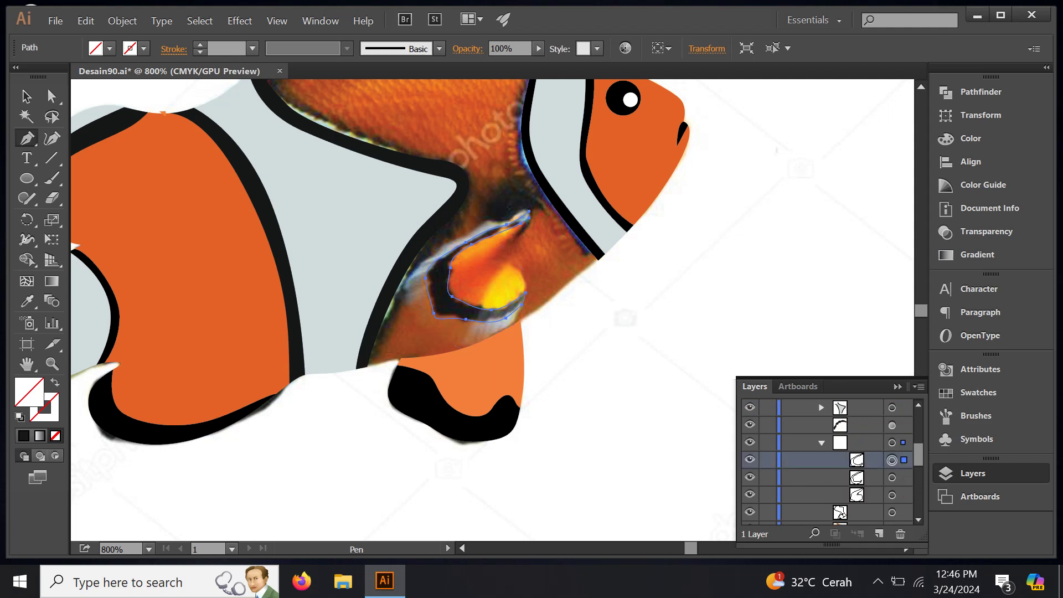
pyautogui.click(27, 301)
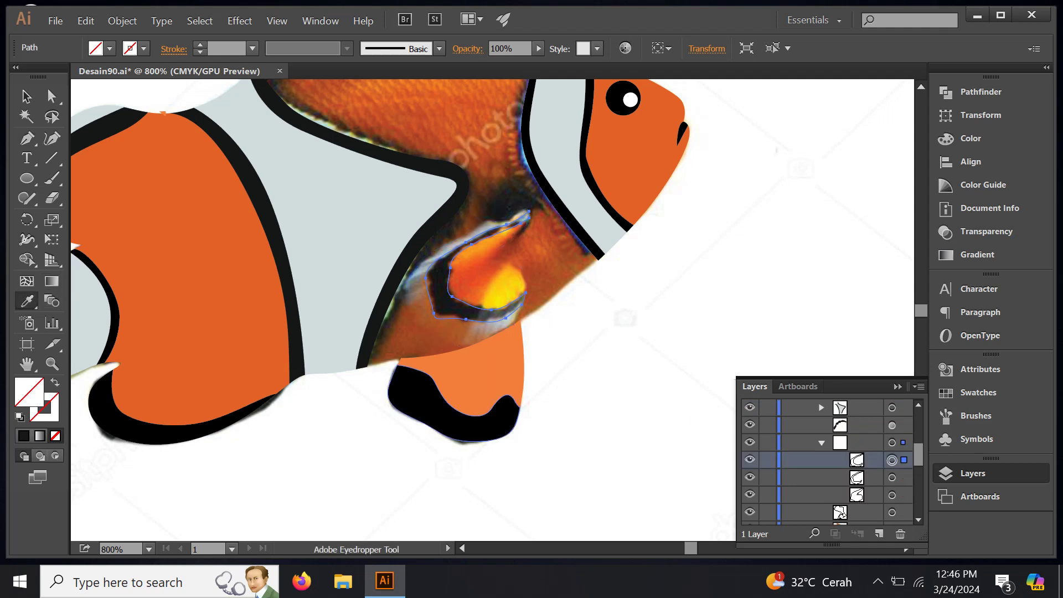
pyautogui.click(108, 310)
# Step: Fill the outer fin piece pale grey-blue and the innermost piece light orange
pyautogui.click(891, 477)
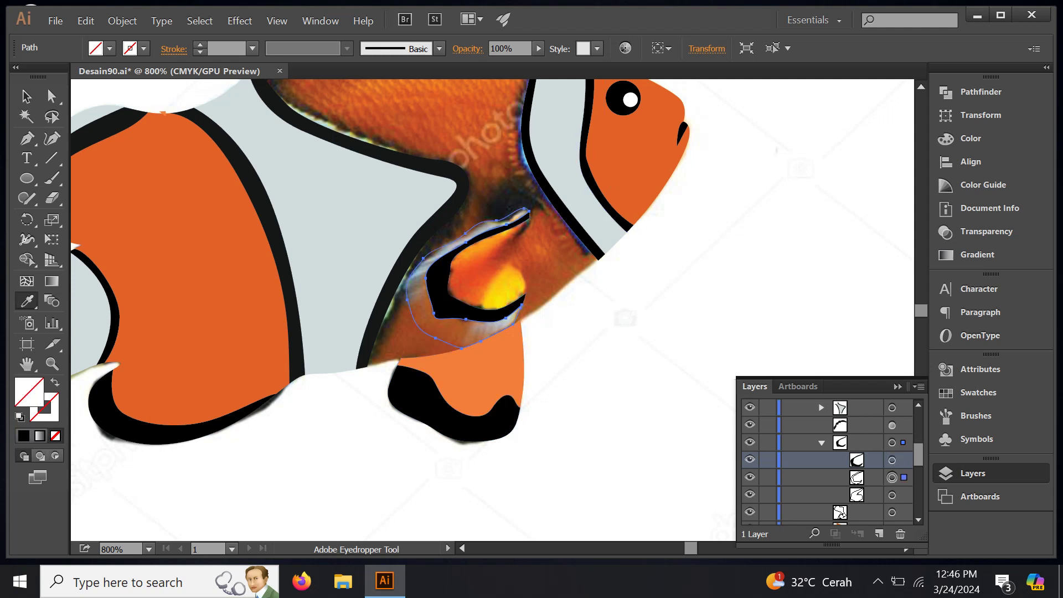
pyautogui.click(609, 233)
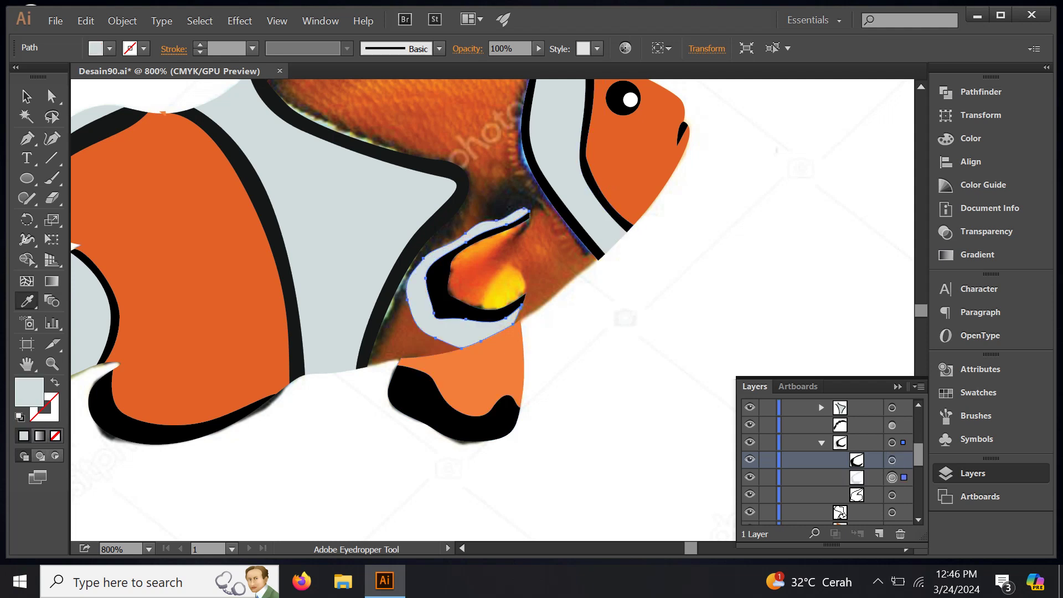
pyautogui.click(891, 495)
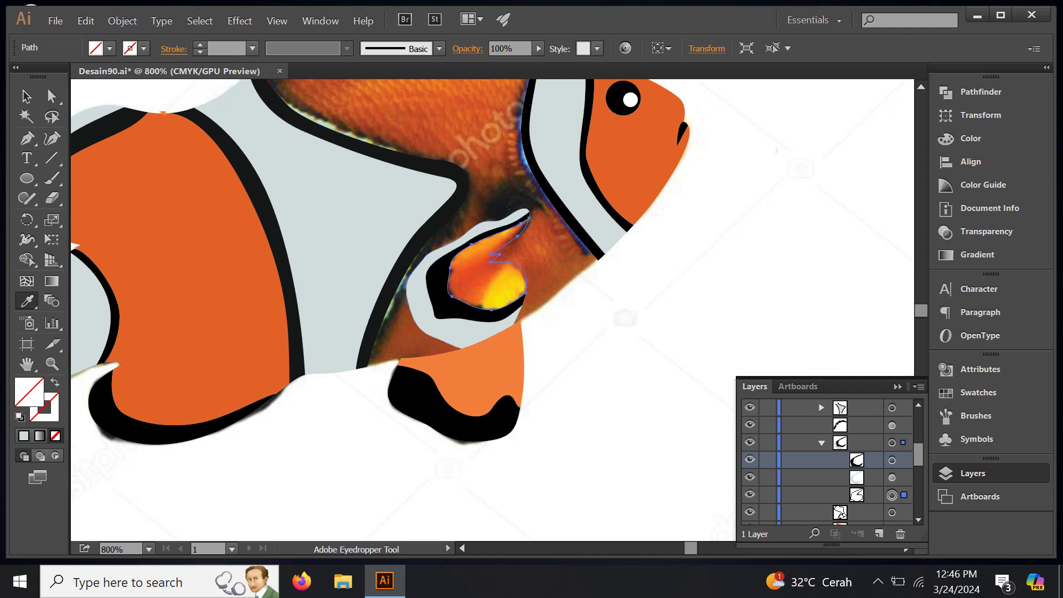
pyautogui.click(487, 354)
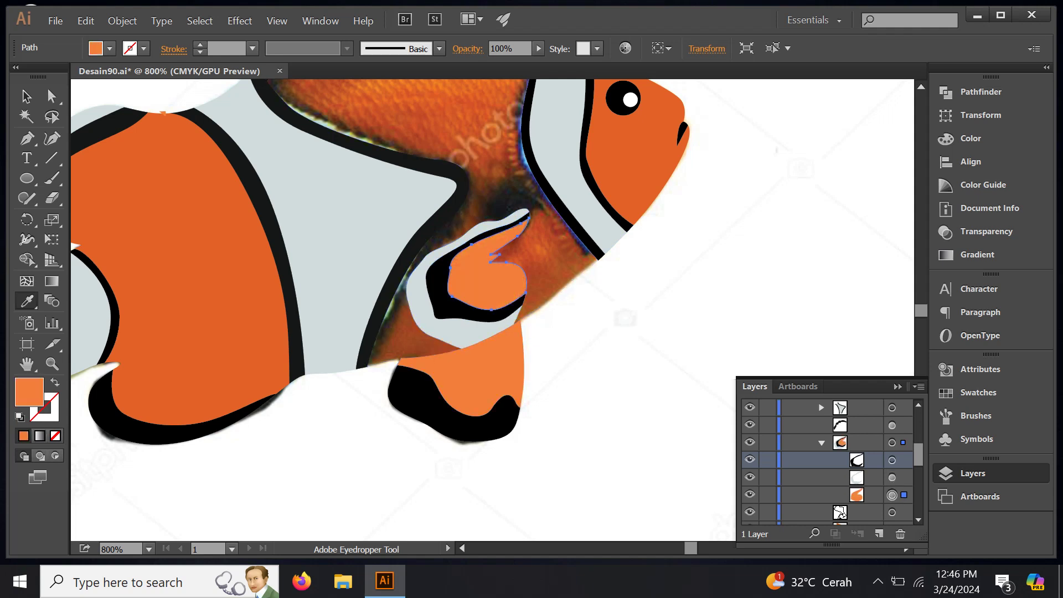
pyautogui.click(821, 442)
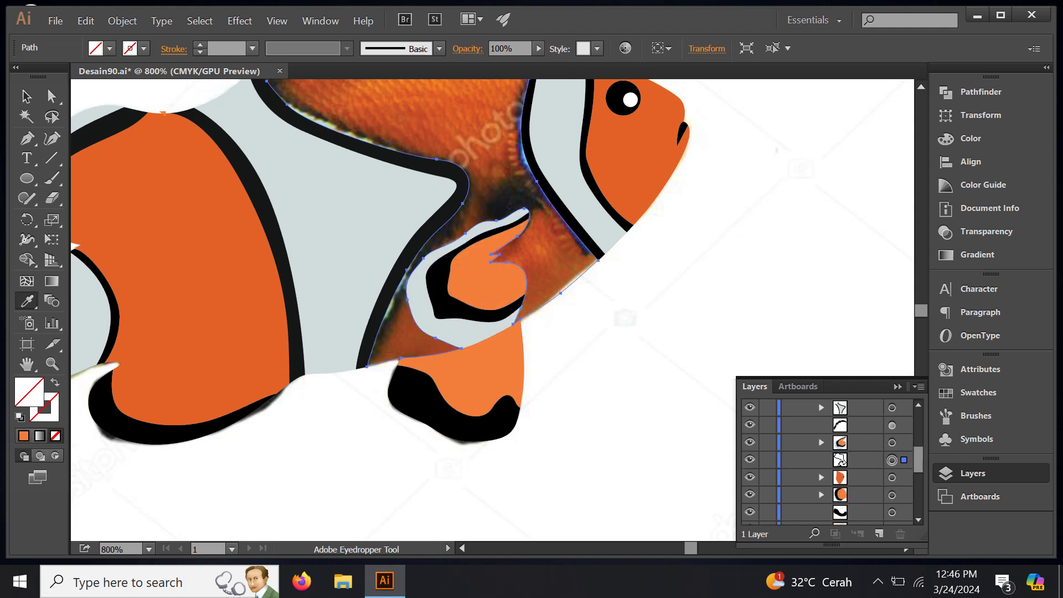
pyautogui.click(891, 460)
pyautogui.hotkey('ctrl', '-')
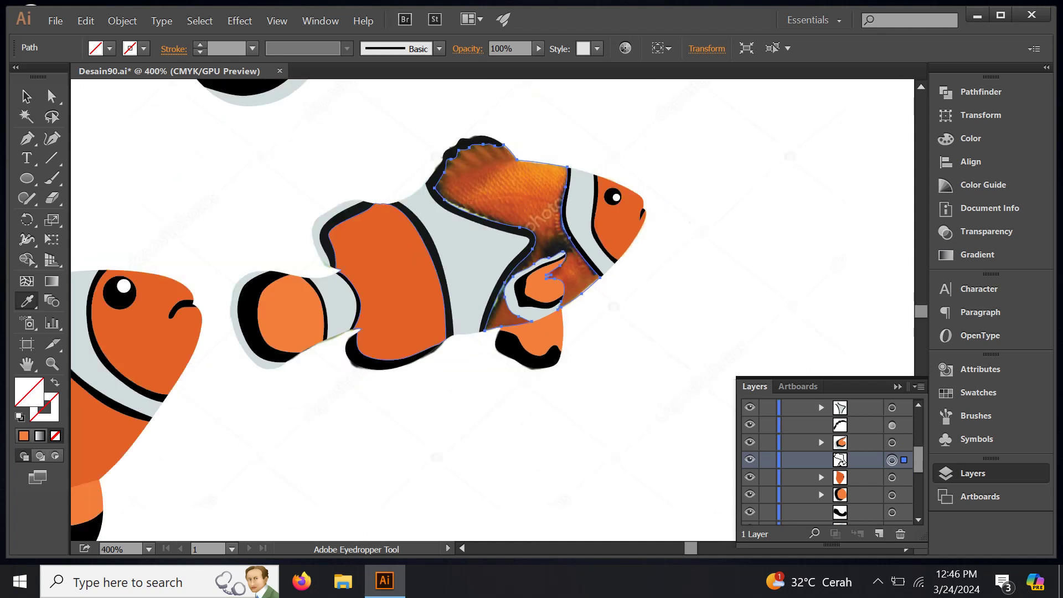
# Step: Fill the photo-textured body path solid orange and switch the Pen to Draw Inside mode
pyautogui.click(388, 277)
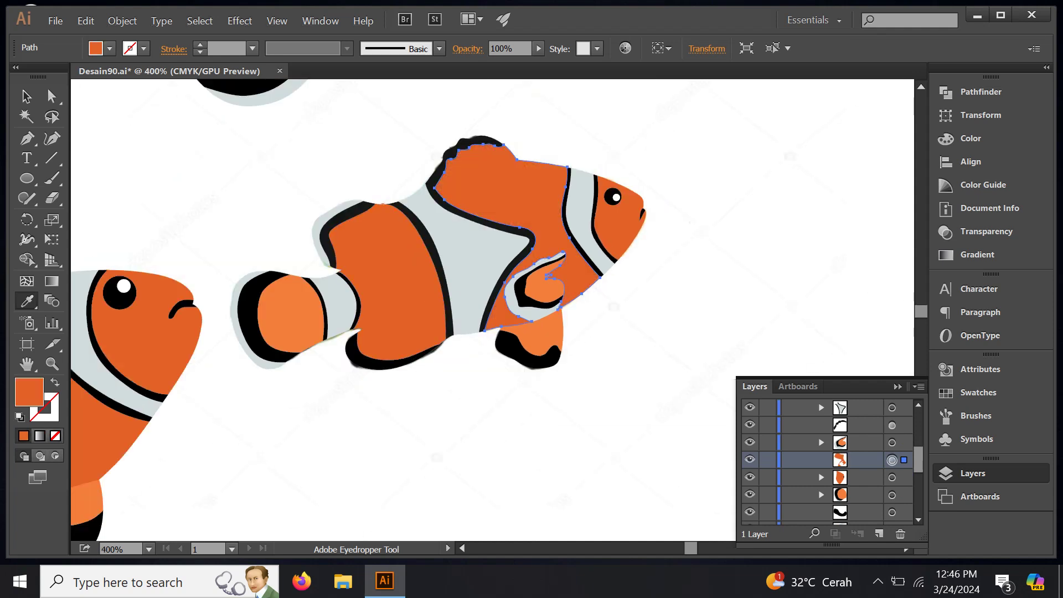
pyautogui.press('a')
pyautogui.press('p')
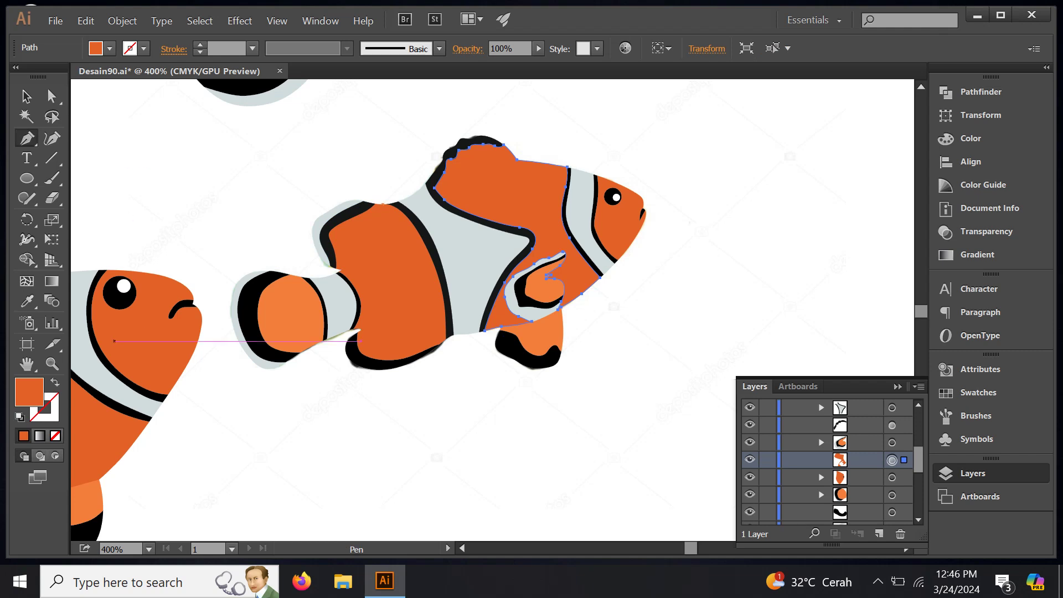
pyautogui.hotkey('shift', 'd')
pyautogui.hotkey('shift', 'd')
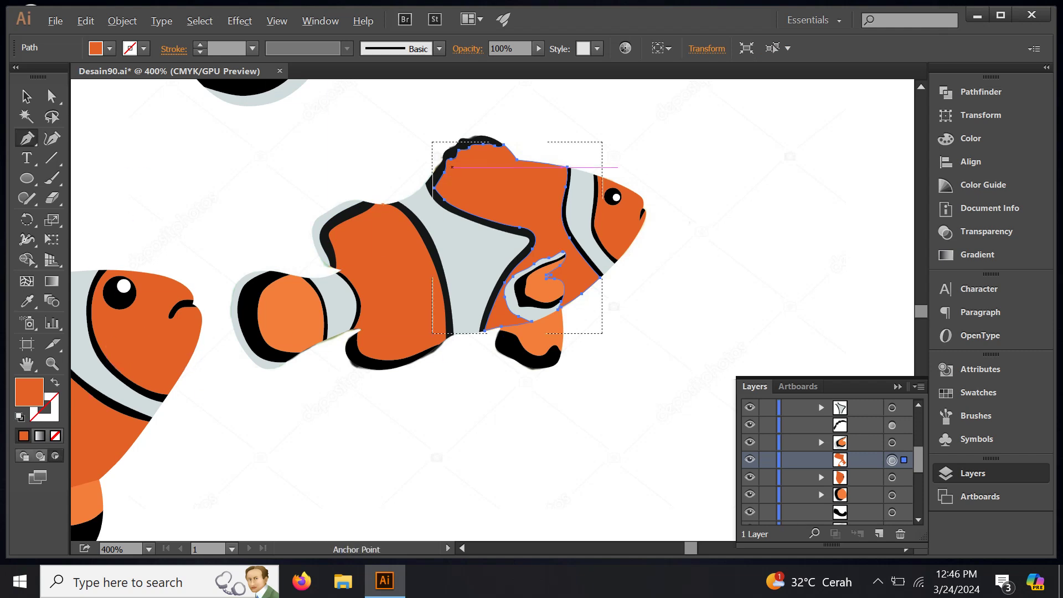
pyautogui.scroll(3, 451, 167)
# Step: Draw a curved highlight streak beneath the dorsal fin and fill it light orange
pyautogui.moveTo(640, 156)
pyautogui.mouseDown()
pyautogui.moveTo(656, 143)
pyautogui.moveTo(454, 211)
pyautogui.mouseUp()
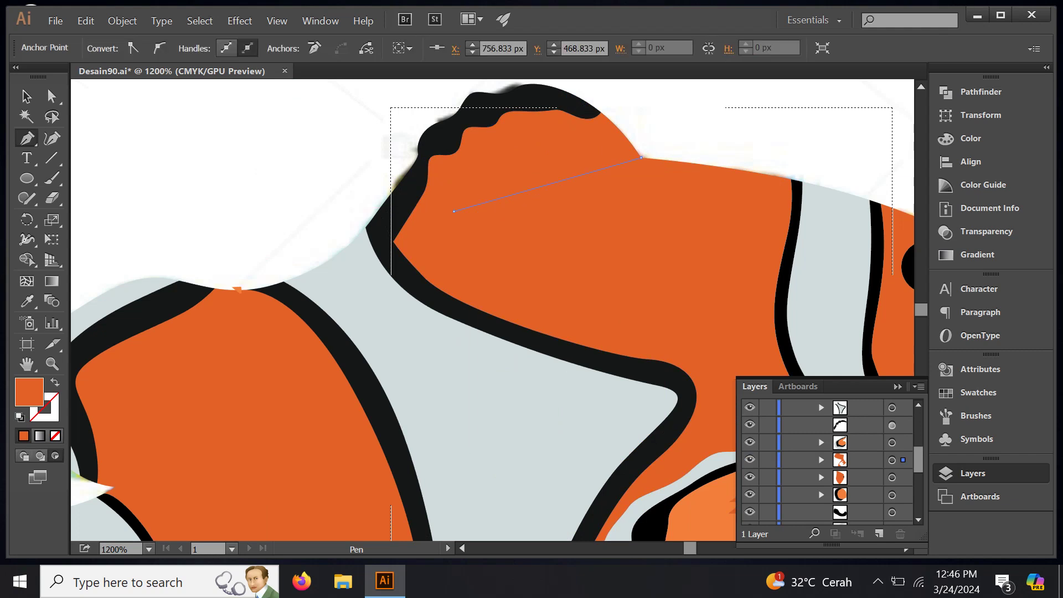
pyautogui.moveTo(386, 257); pyautogui.dragTo(377, 255)
pyautogui.moveTo(640, 157); pyautogui.dragTo(703, 169)
pyautogui.click(26, 301)
pyautogui.hotkey('ctrl', '-')
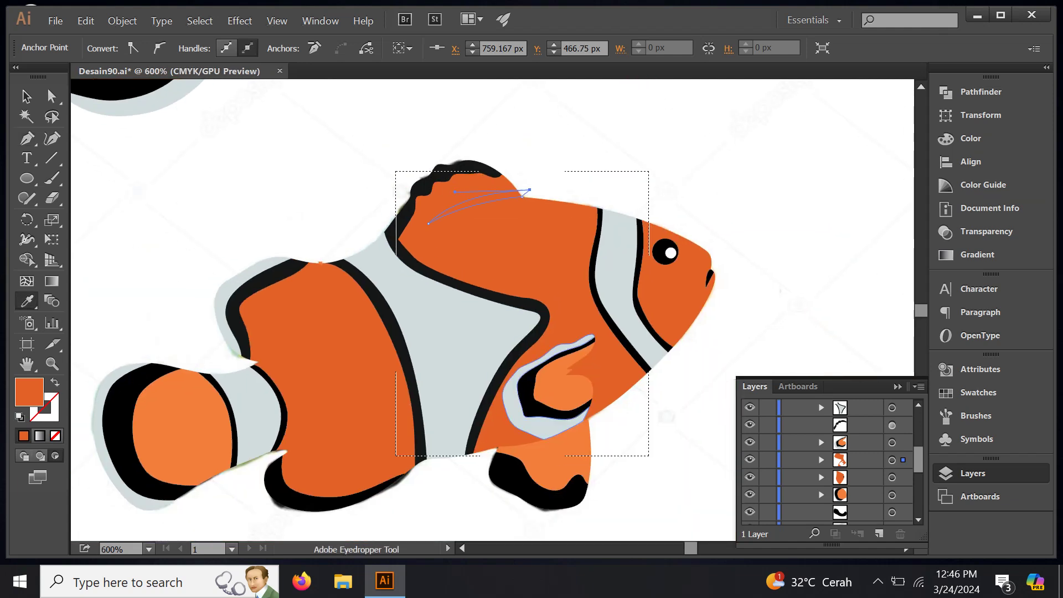
pyautogui.click(539, 474)
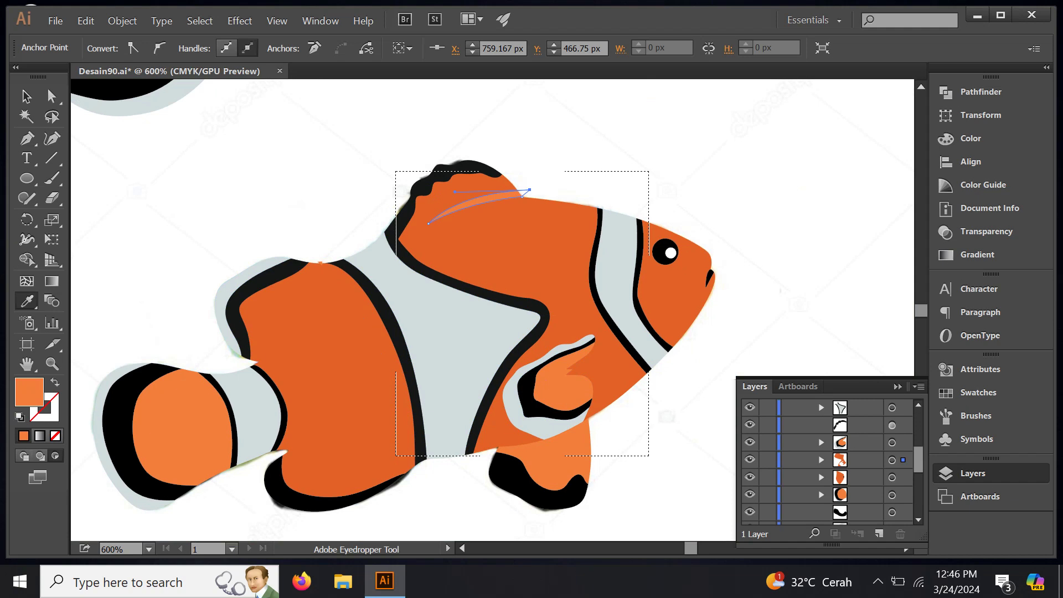
pyautogui.click(26, 138)
pyautogui.click(163, 168)
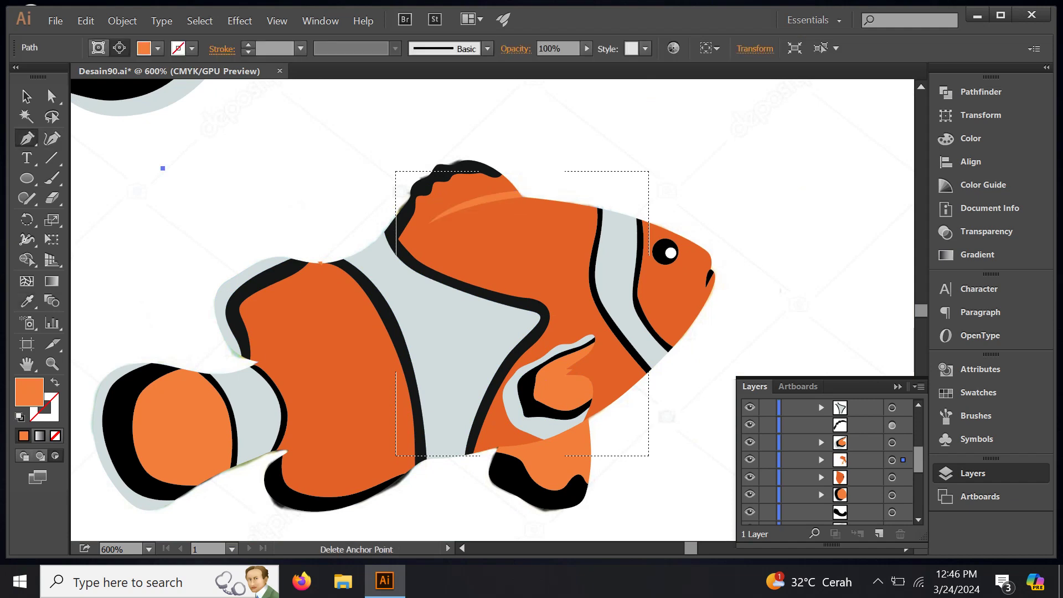
pyautogui.hotkey('ctrl', 'space')
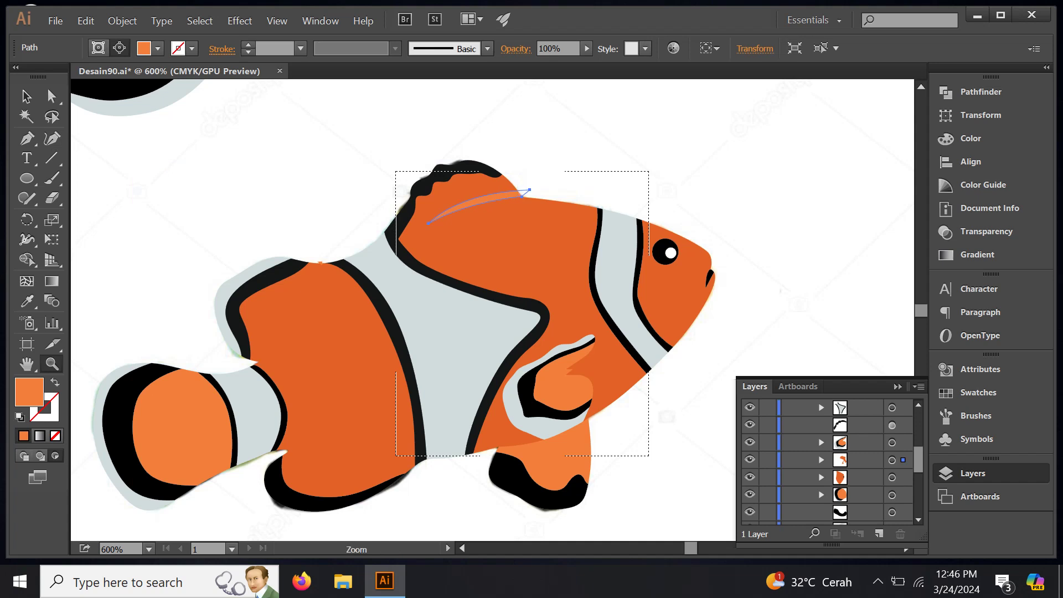
pyautogui.press('v')
pyautogui.click(239, 236)
# Step: Centre the fish and select the large orange body patch
pyautogui.scroll(-1, 240, 236)
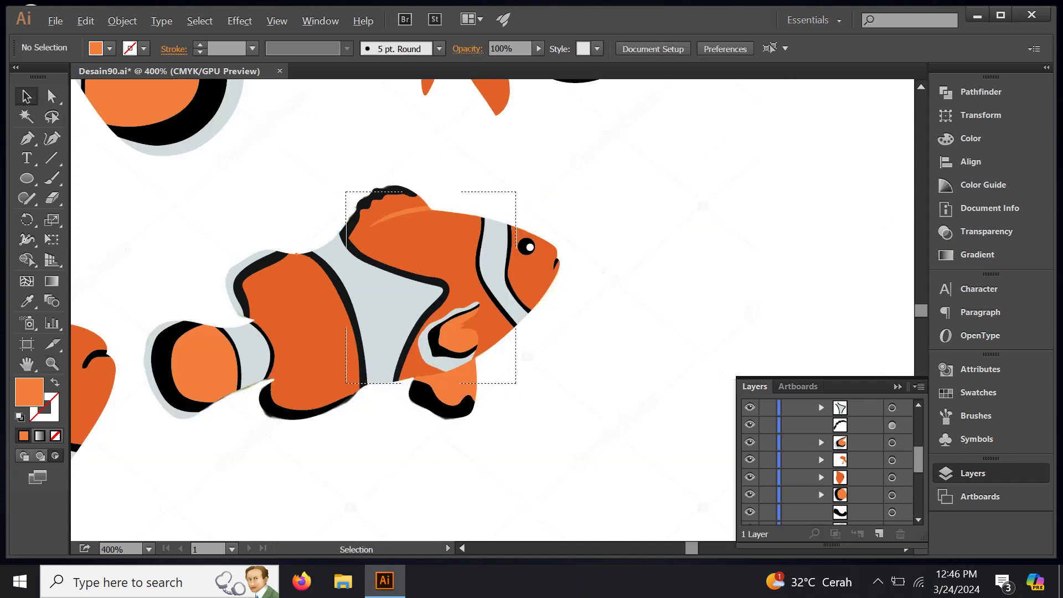
pyautogui.moveTo(388, 277); pyautogui.dragTo(425, 262)
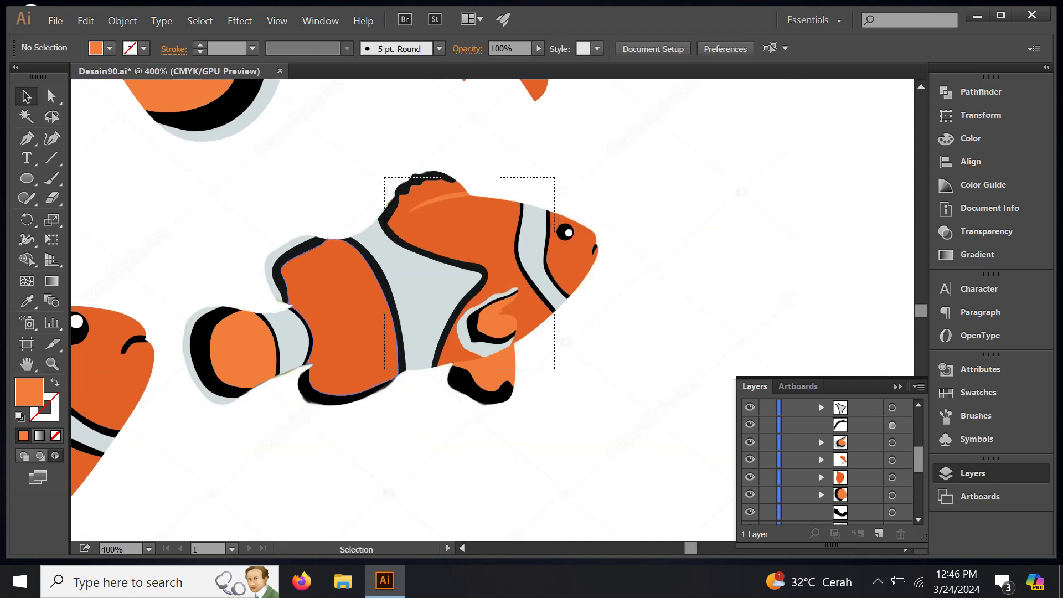
pyautogui.scroll(1, 319, 289)
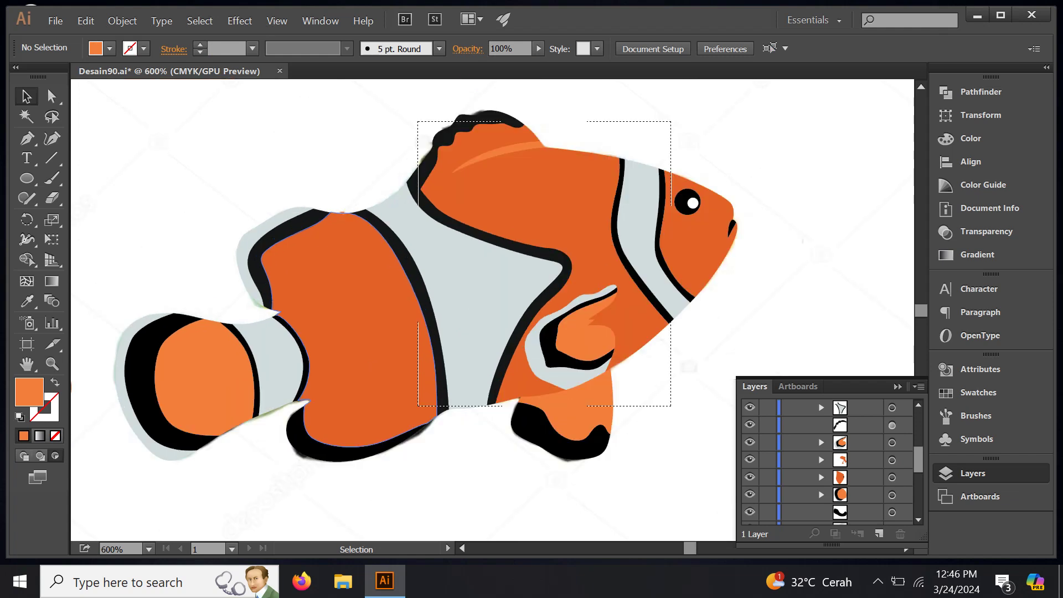
pyautogui.click(51, 96)
pyautogui.click(425, 412)
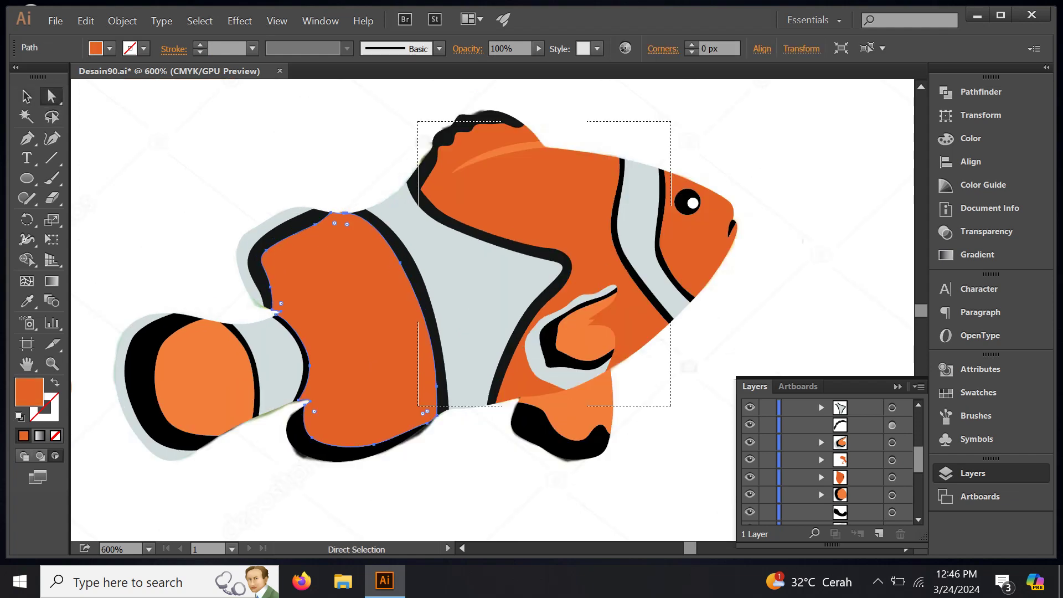
pyautogui.scroll(2, 343, 310)
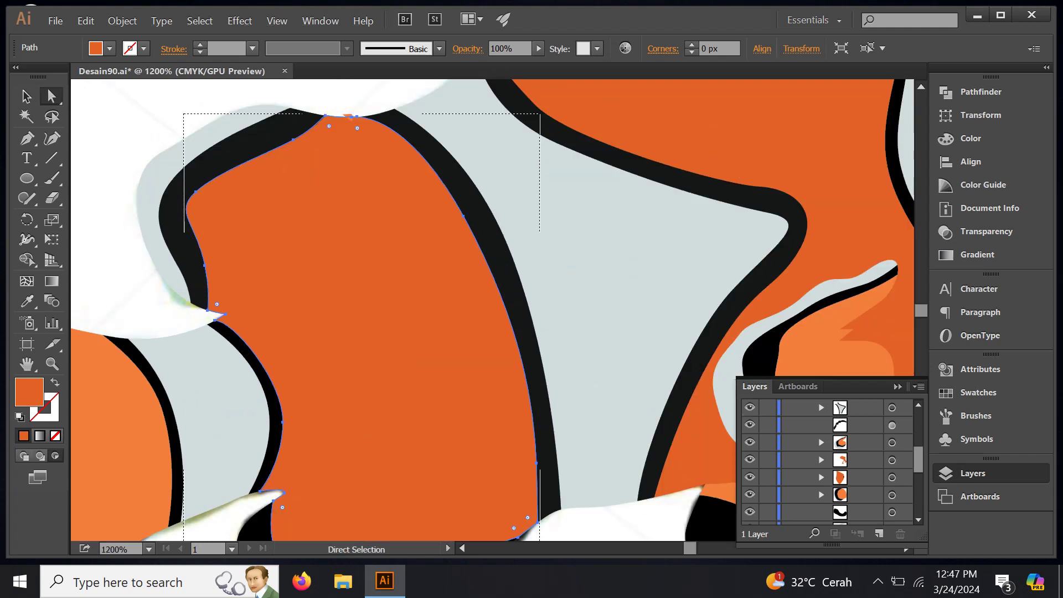
pyautogui.click(26, 138)
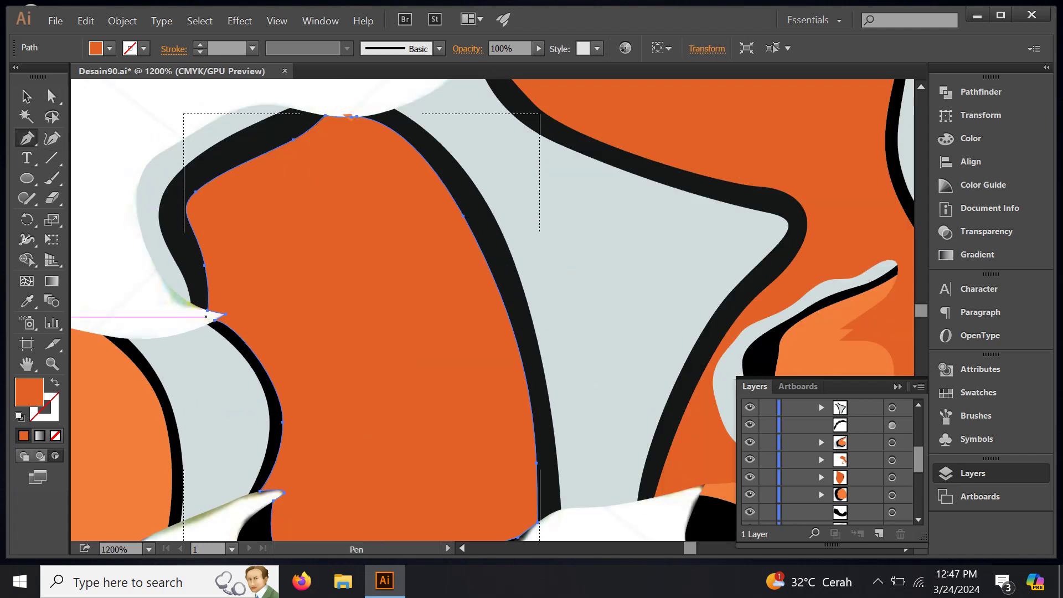
# Step: Draw a curved highlight sliver near the body's top and fill it lighter orange
pyautogui.click(206, 317)
pyautogui.moveTo(225, 314); pyautogui.dragTo(279, 222)
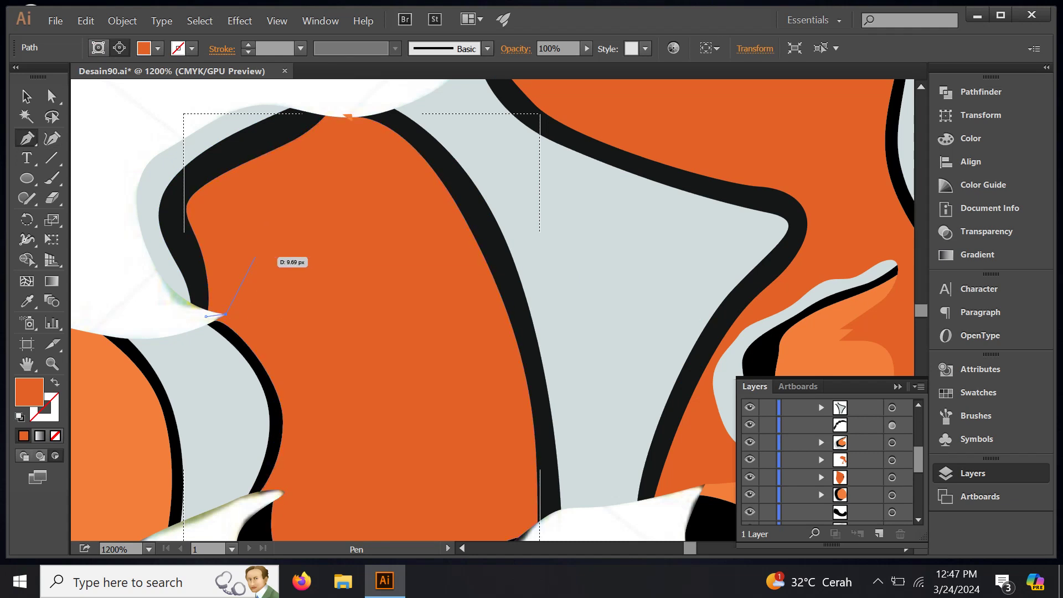
pyautogui.moveTo(308, 179); pyautogui.dragTo(242, 254)
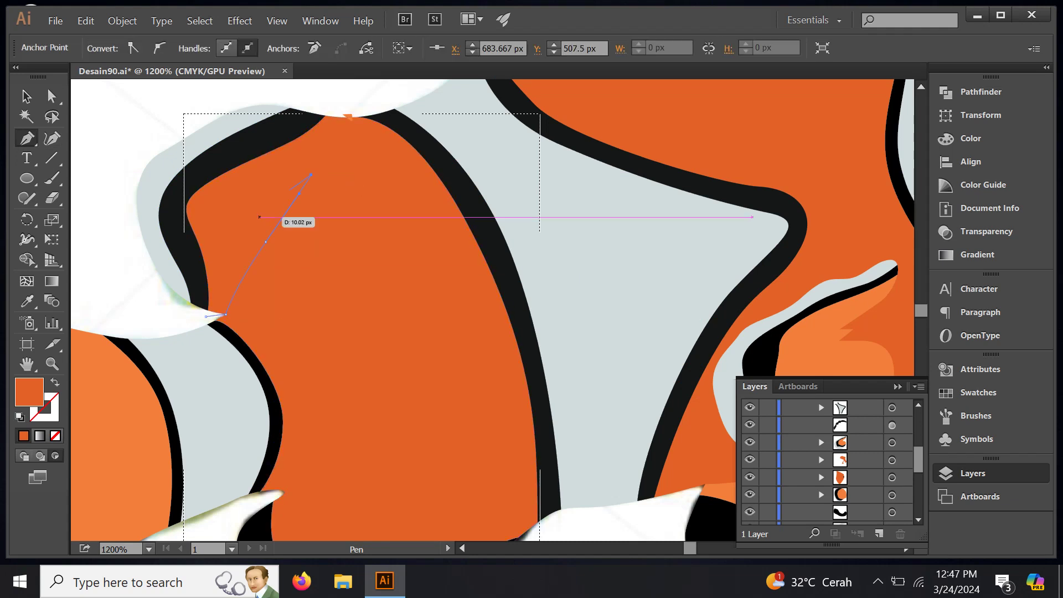
pyautogui.moveTo(206, 316); pyautogui.dragTo(226, 314)
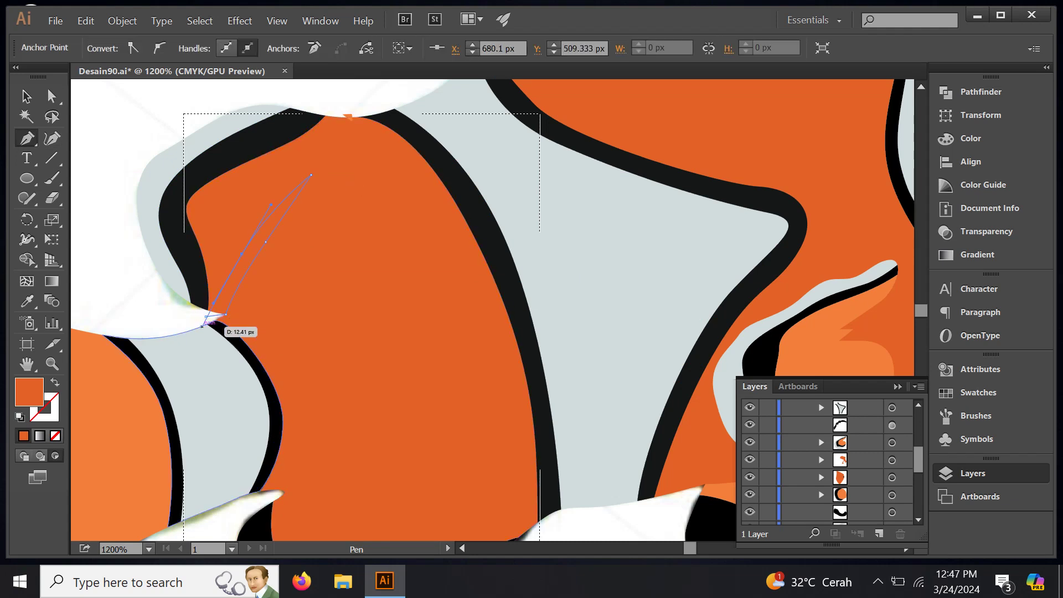
pyautogui.press('i')
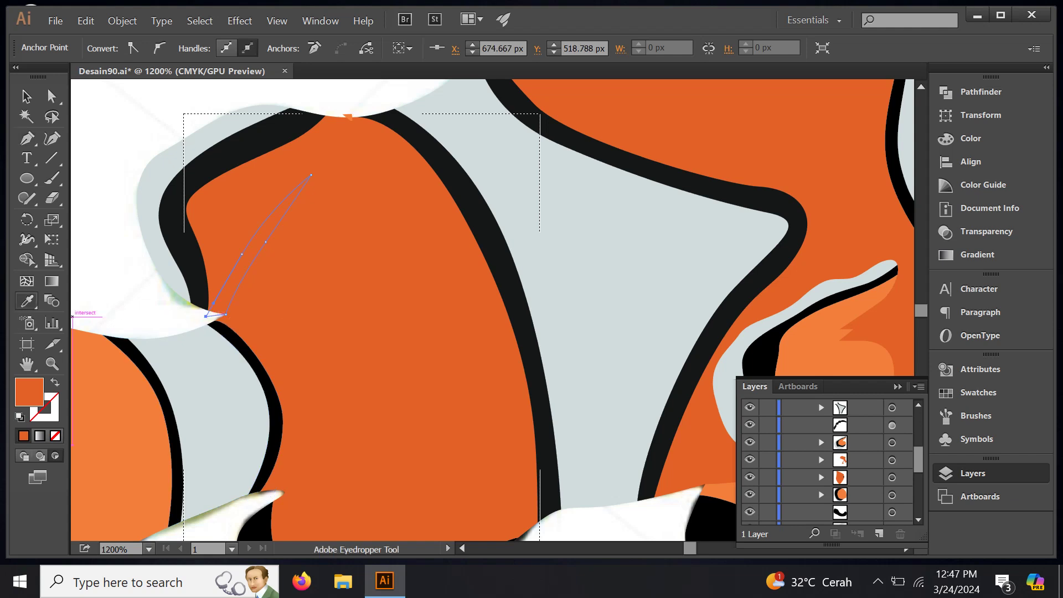
pyautogui.click(80, 329)
# Step: Draw a second curved light-orange highlight along the body's lower edge
pyautogui.press('p')
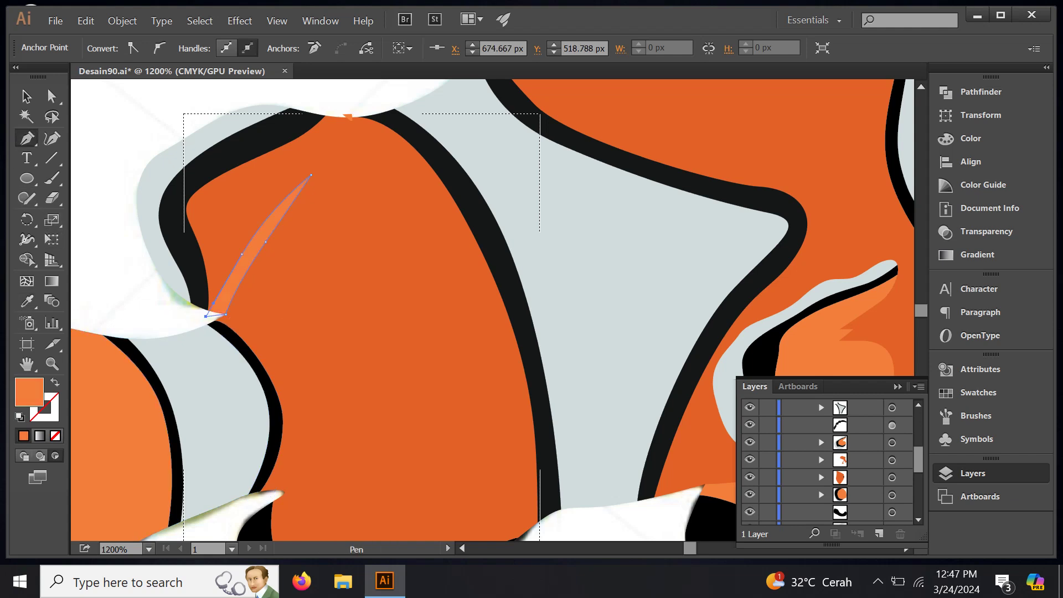
pyautogui.scroll(-5, 493, 309)
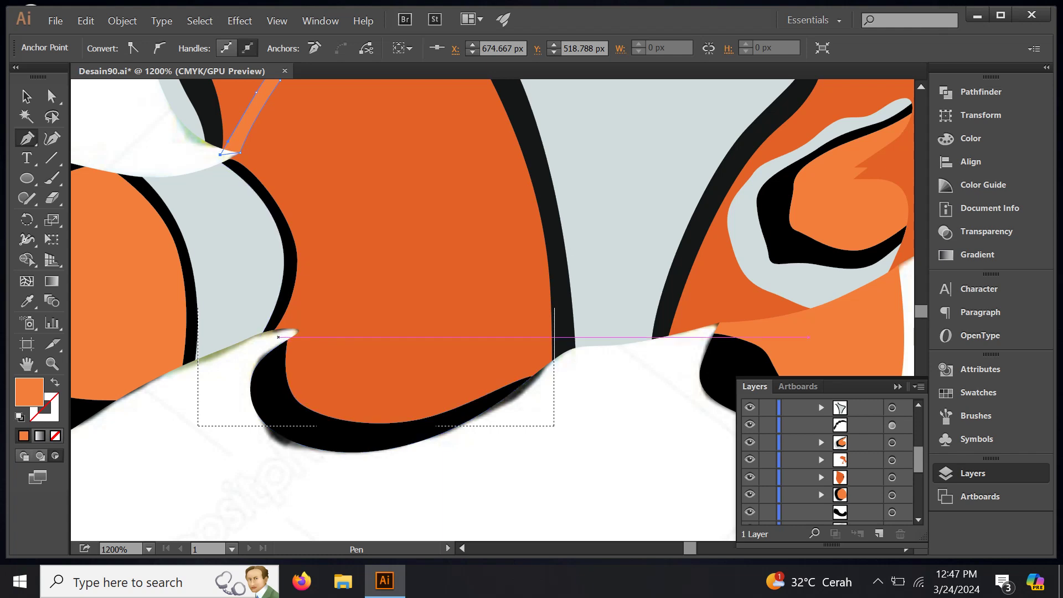
pyautogui.click(278, 336)
pyautogui.click(299, 331)
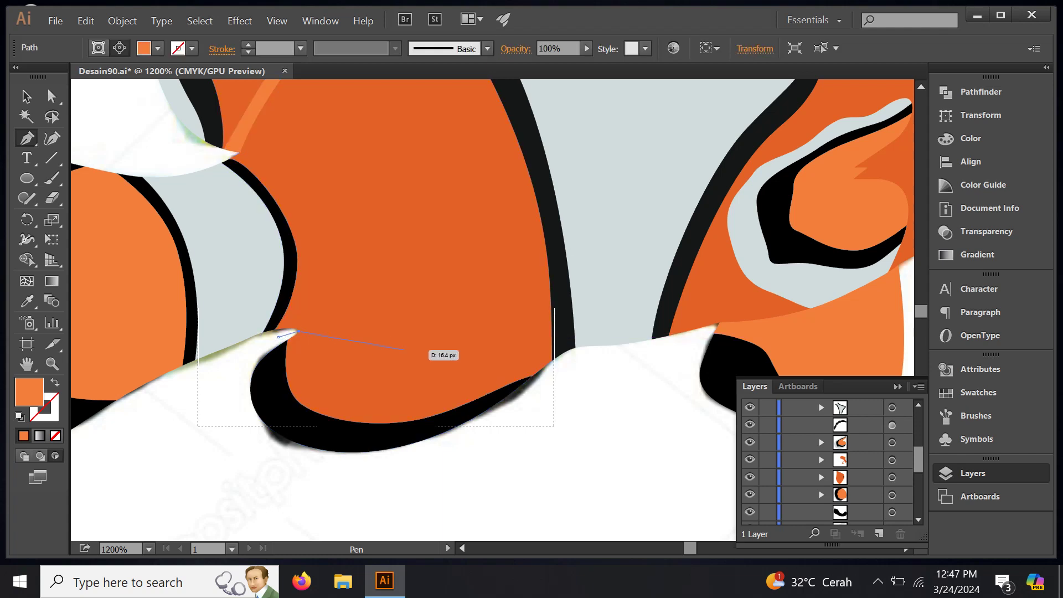
pyautogui.click(431, 351)
pyautogui.moveTo(491, 356)
pyautogui.mouseDown()
pyautogui.moveTo(512, 356)
pyautogui.moveTo(387, 364)
pyautogui.mouseUp()
pyautogui.moveTo(298, 331); pyautogui.dragTo(279, 337)
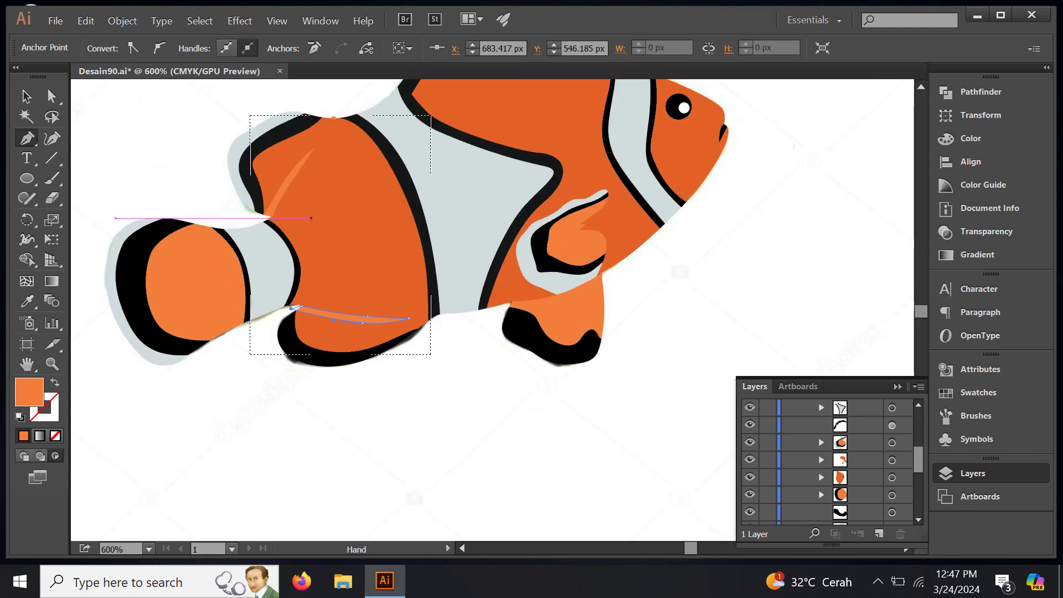
# Step: Inspect the small orange triangle at the top with Direct Selection, then deselect it
pyautogui.scroll(4, 383, 331)
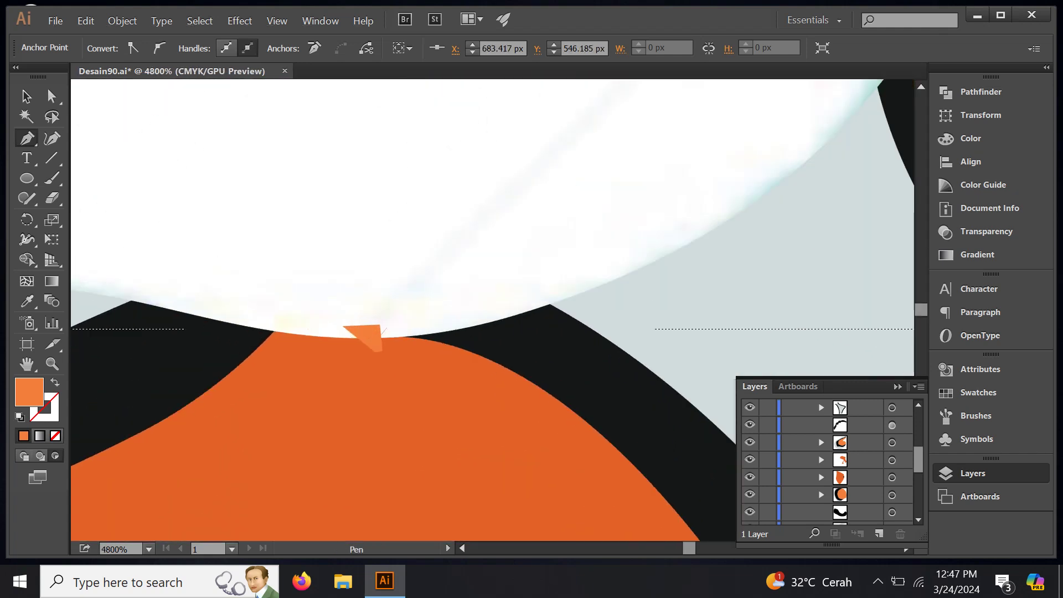
pyautogui.press('a')
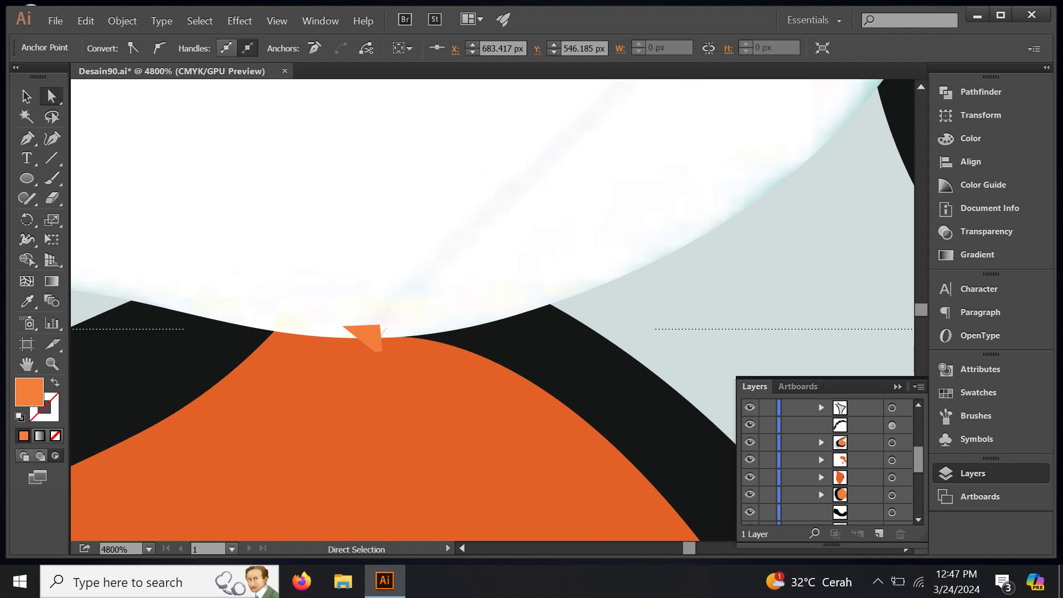
pyautogui.click(383, 332)
pyautogui.hotkey('ctrl', 'shift', 'a')
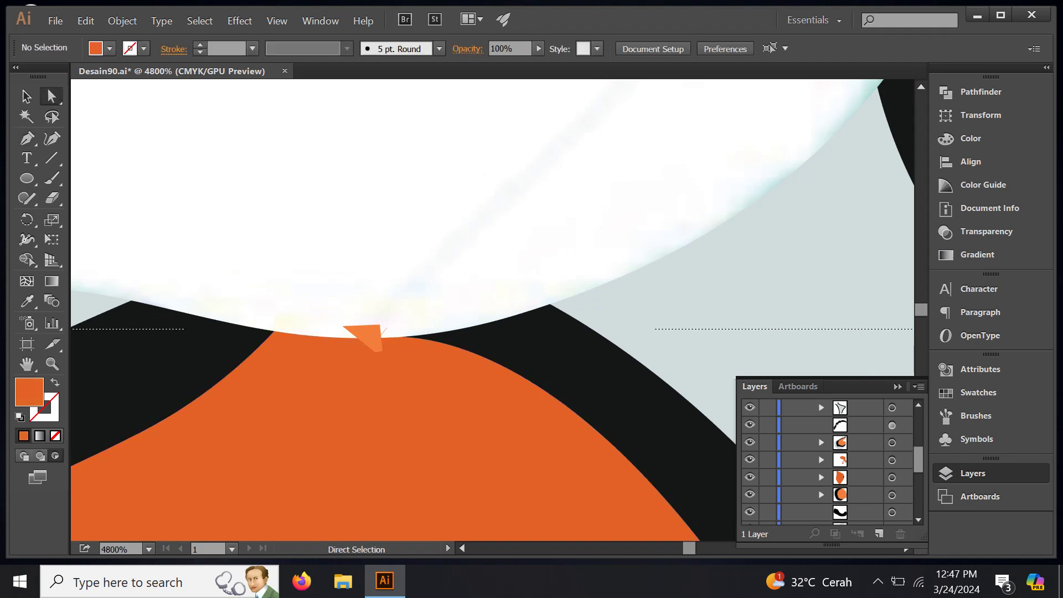
pyautogui.scroll(-1, 426, 295)
pyautogui.scroll(-2, 382, 315)
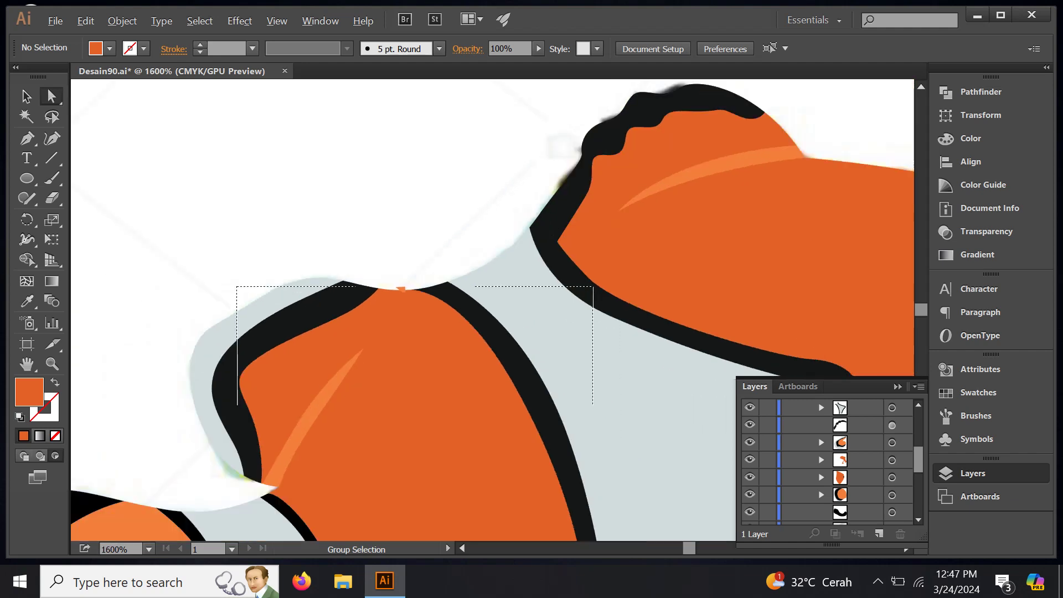
pyautogui.scroll(-3, 382, 316)
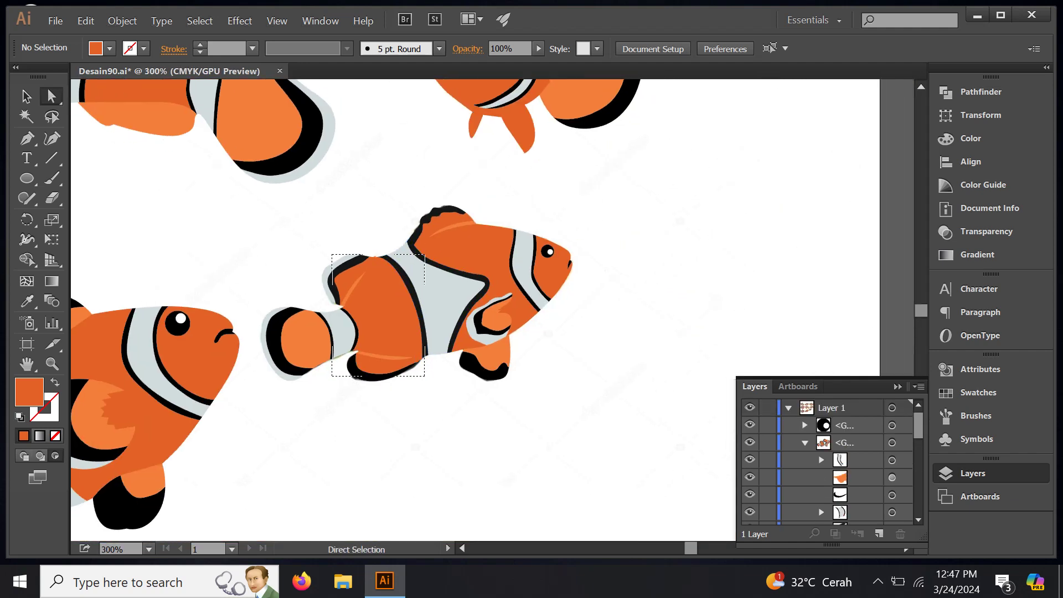
# Step: Delete the embedded reference photo in Layers and select the finished clownfish group
pyautogui.click(547, 251)
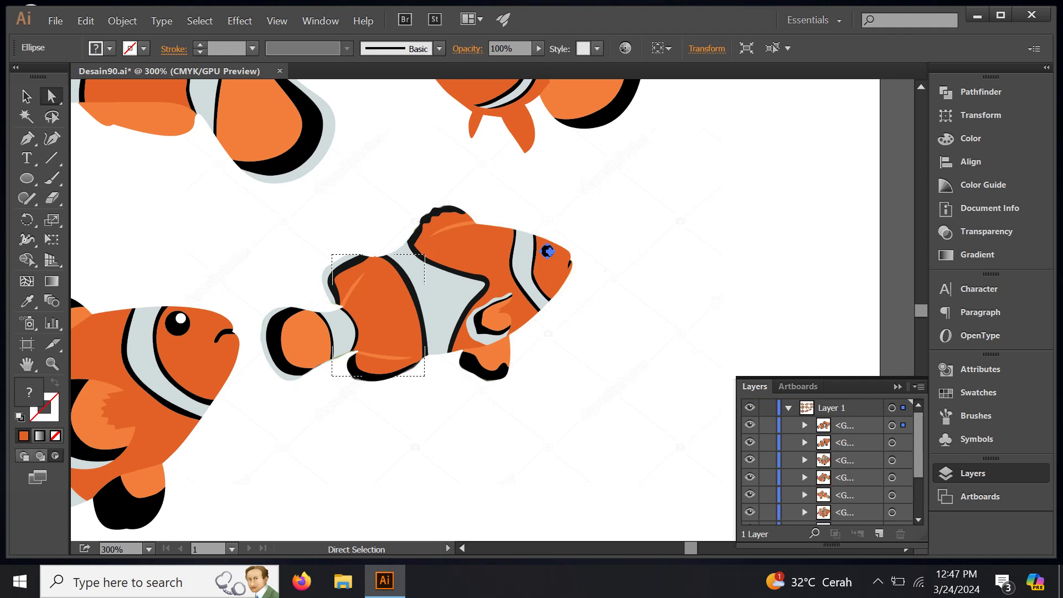
pyautogui.scroll(-2, 828, 462)
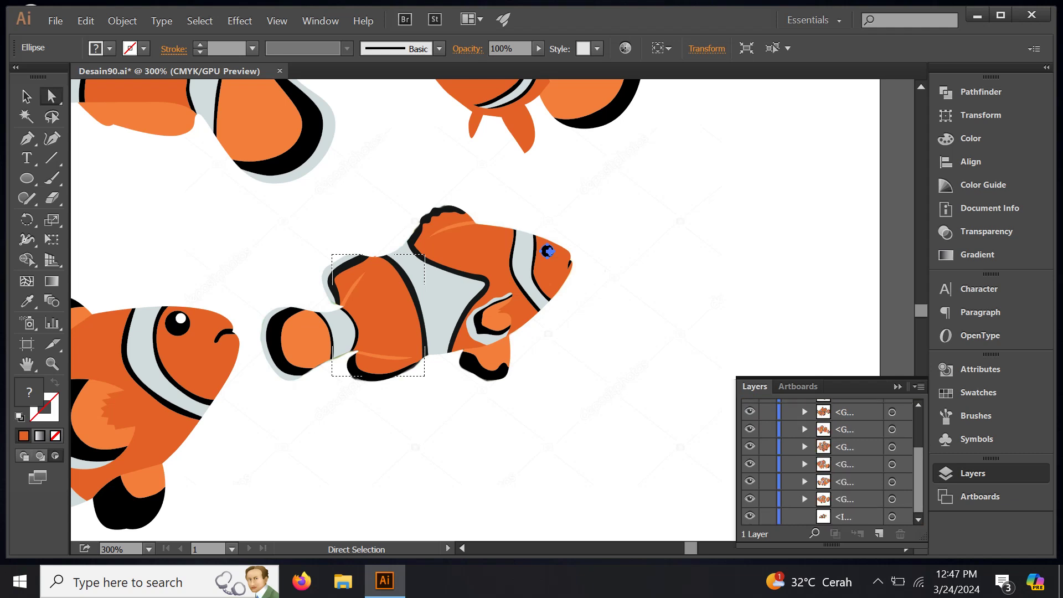
pyautogui.click(891, 516)
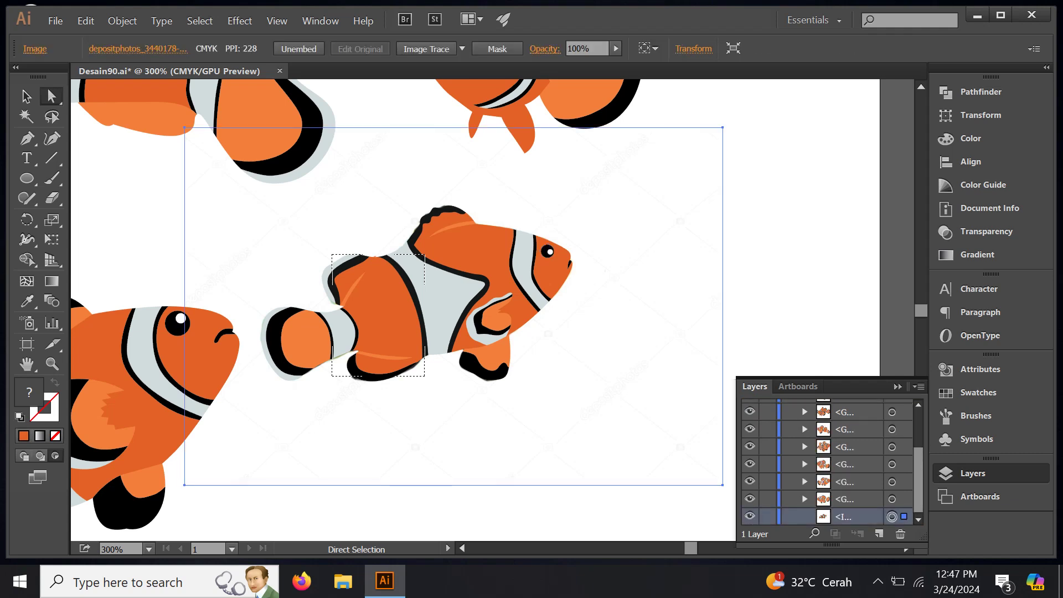
pyautogui.press('Delete')
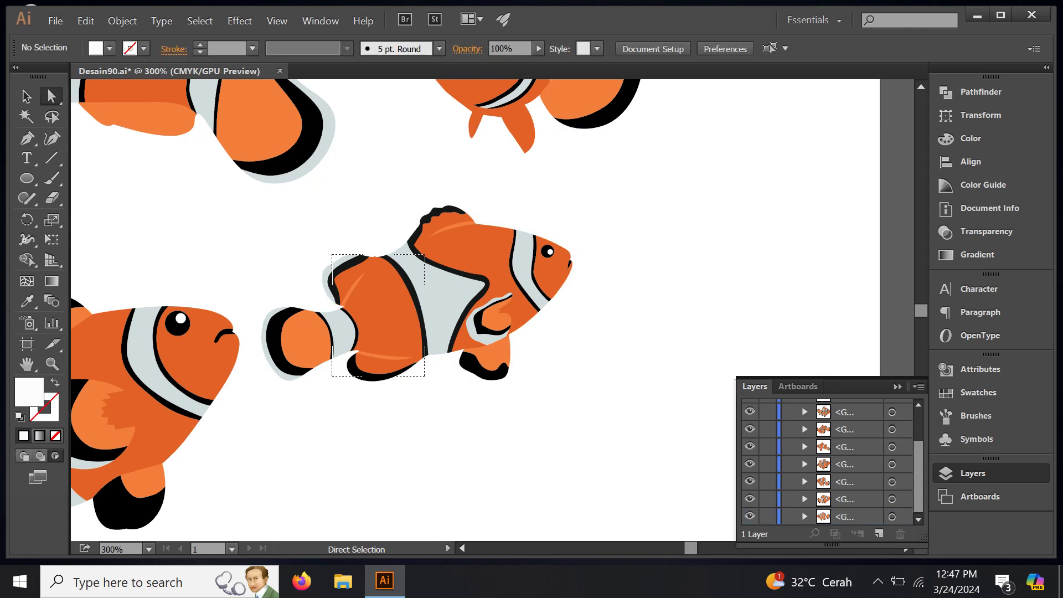
pyautogui.scroll(2, 830, 462)
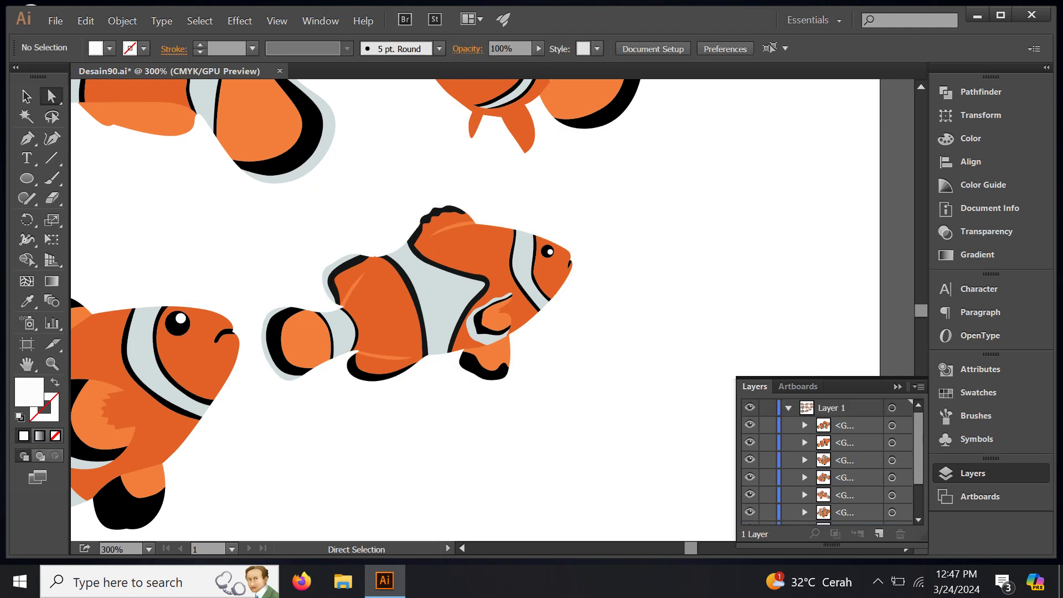
pyautogui.click(891, 425)
# Step: Scale the new clownfish up to match the others and move it into the grid's last slot
pyautogui.hotkey('ctrl', '0')
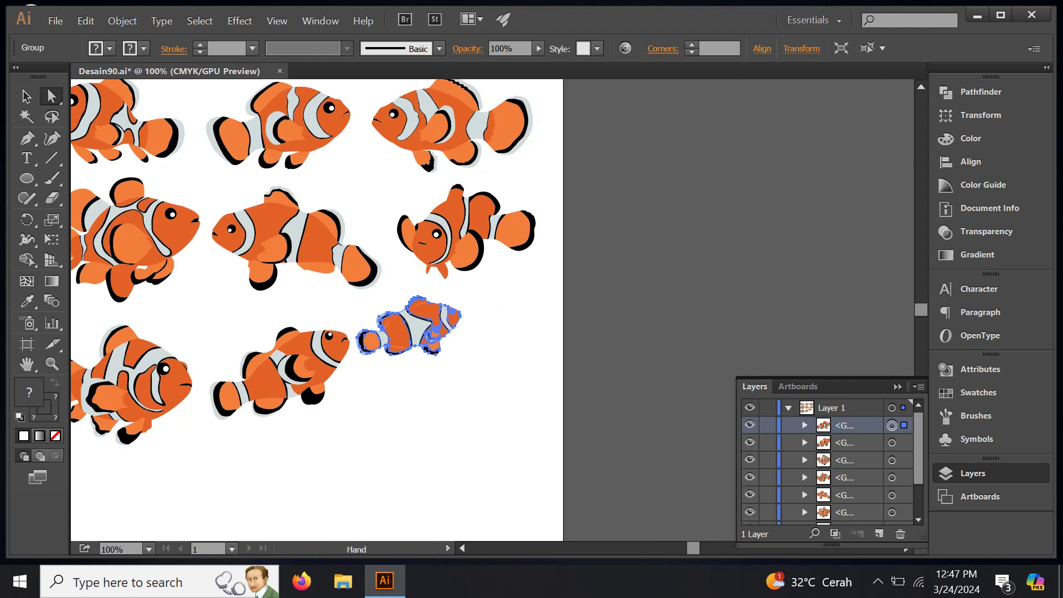
pyautogui.hotkey('ctrl', '1')
pyautogui.press('v')
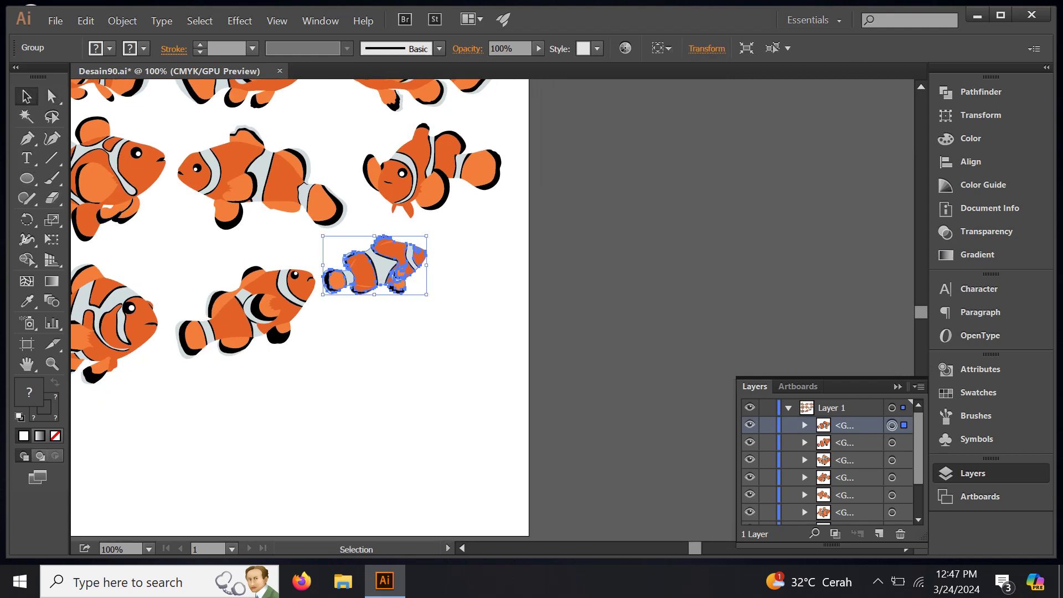
pyautogui.moveTo(427, 294); pyautogui.dragTo(488, 329)
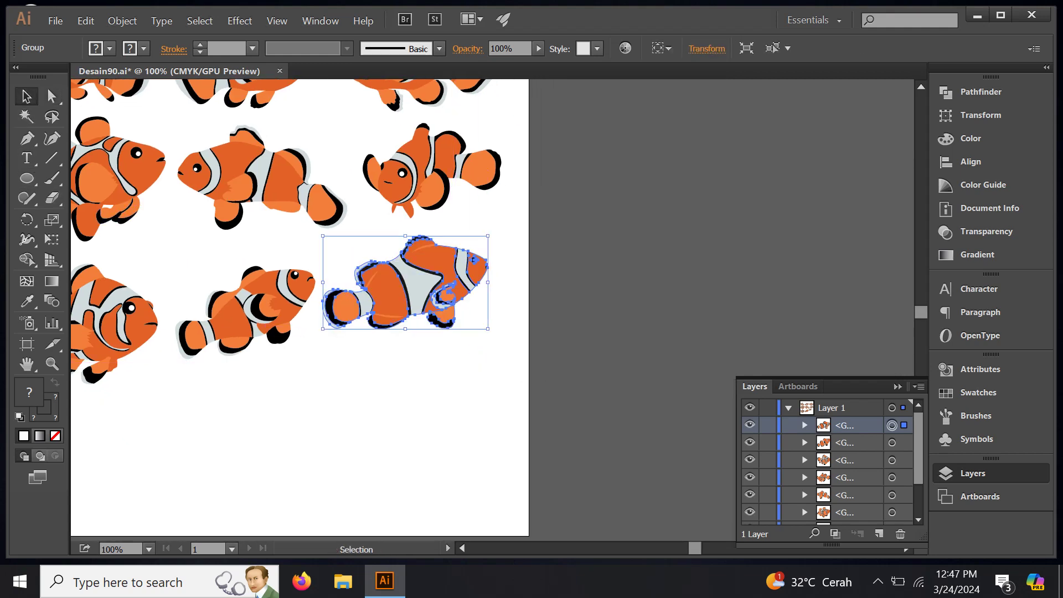
pyautogui.moveTo(473, 259); pyautogui.dragTo(479, 284)
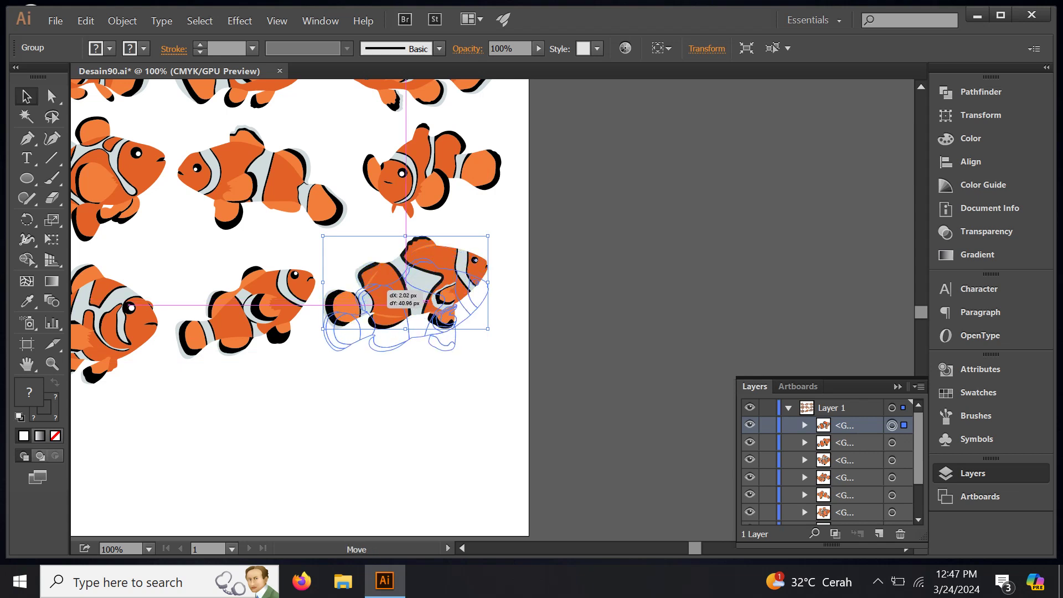
# Step: Deselect, view the whole page, and save the file via File > Save
pyautogui.hotkey('ctrl', 'shift', 'a')
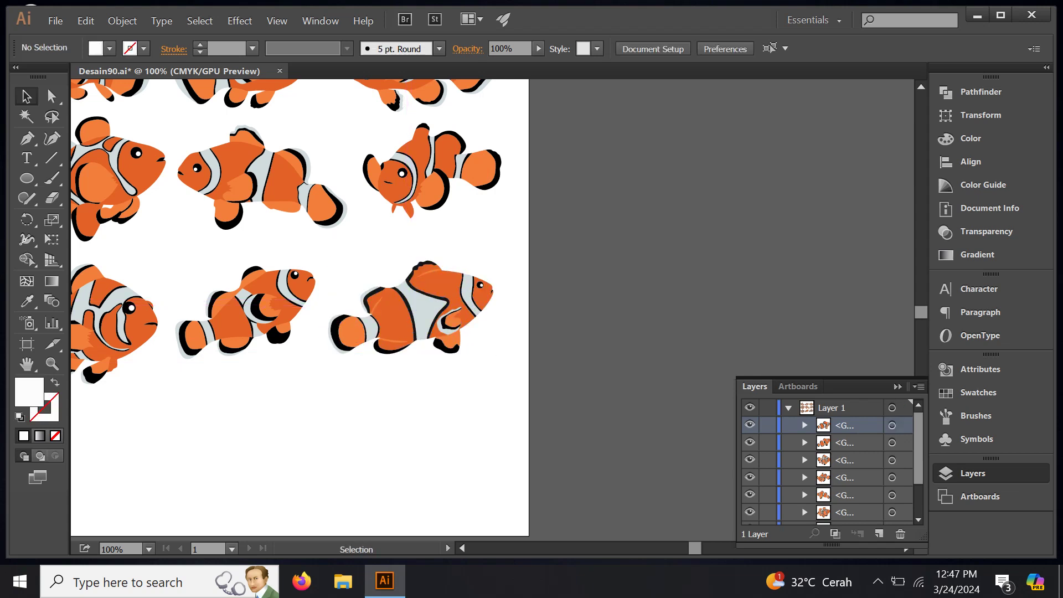
pyautogui.hotkey('ctrl', '-')
pyautogui.moveTo(332, 276); pyautogui.dragTo(288, 284)
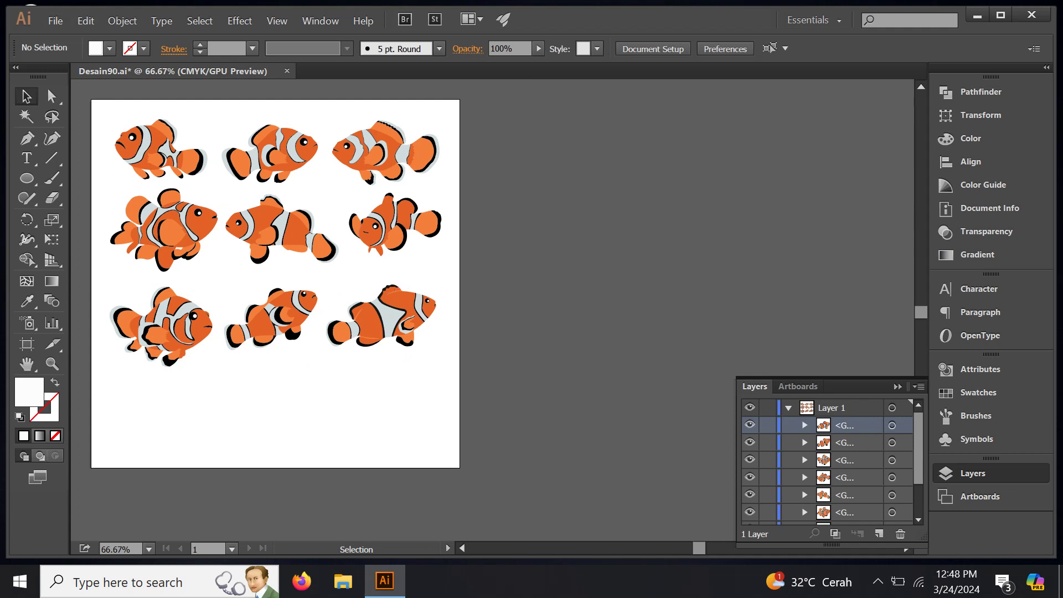
pyautogui.click(55, 20)
pyautogui.click(83, 146)
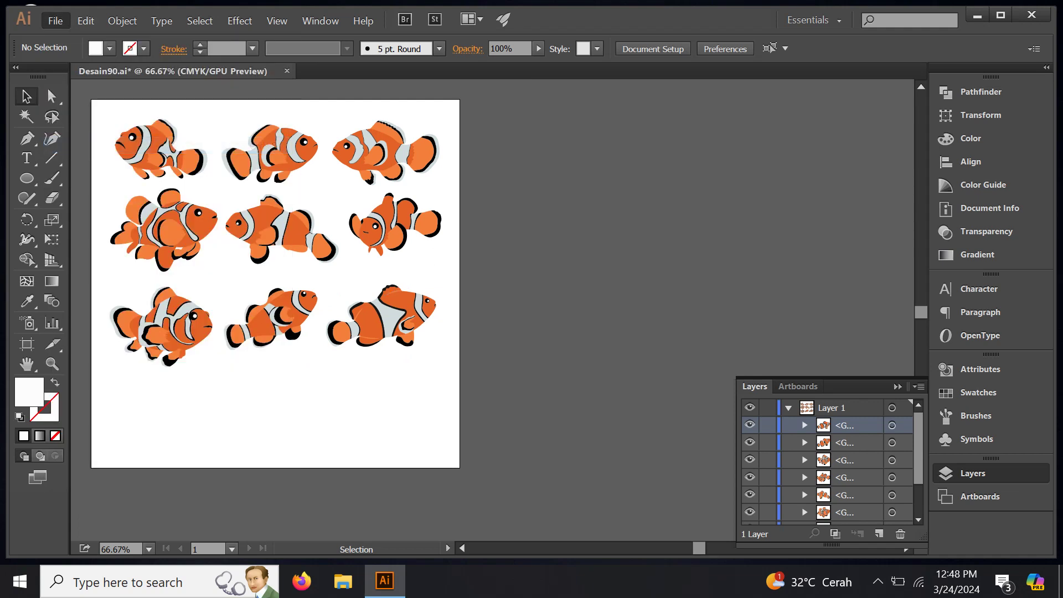